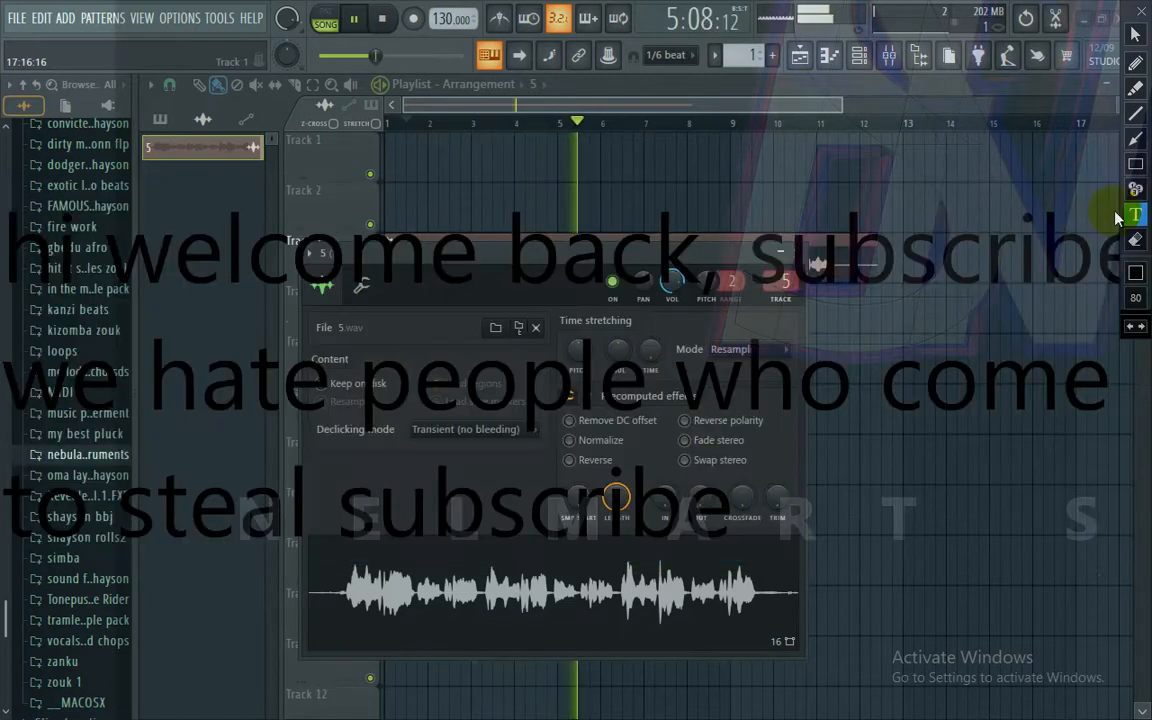
Step: Replace the on-screen note with "today we are going to turn this noisy vocal onto some cool vibe,lets get goin"
click(1135, 241)
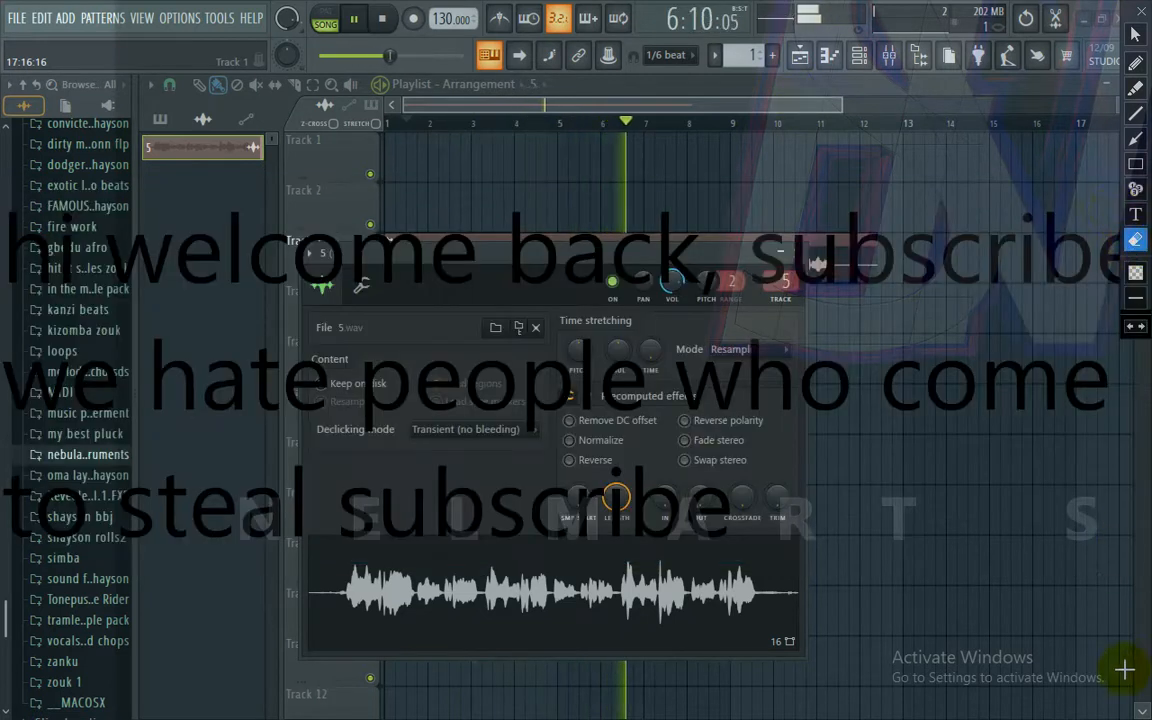
mouse_move(1134, 656)
mouse_down()
mouse_move(345, 175)
mouse_move(2, 124)
mouse_up()
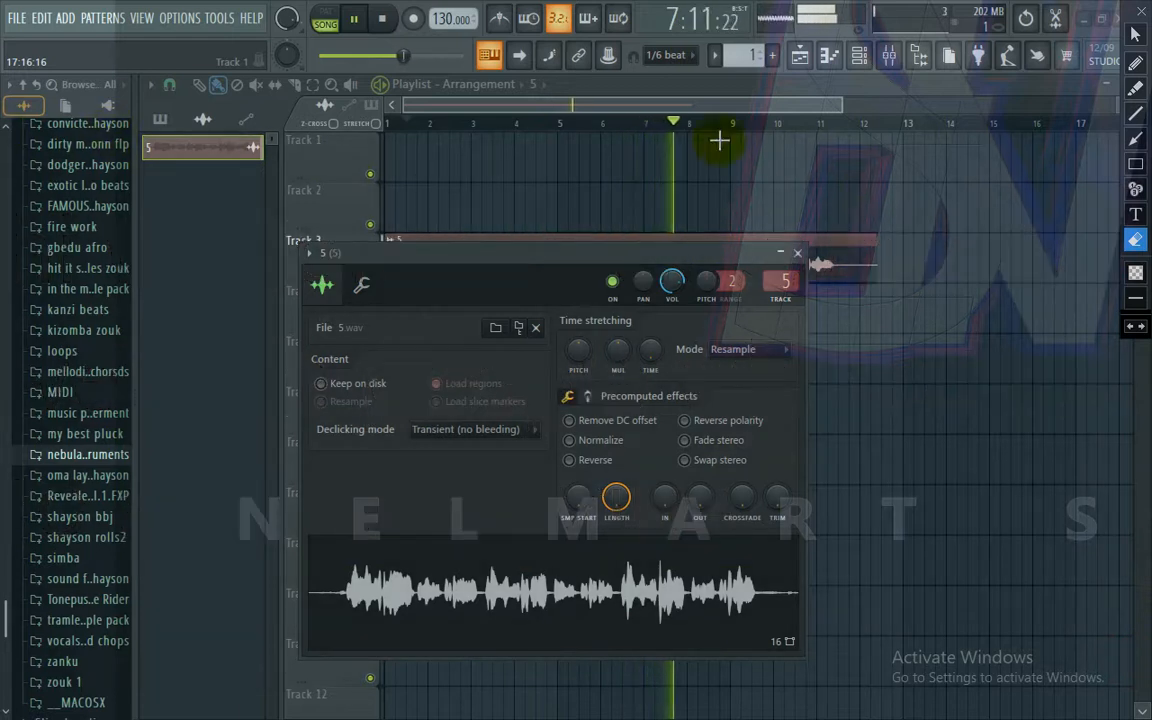
click(1135, 214)
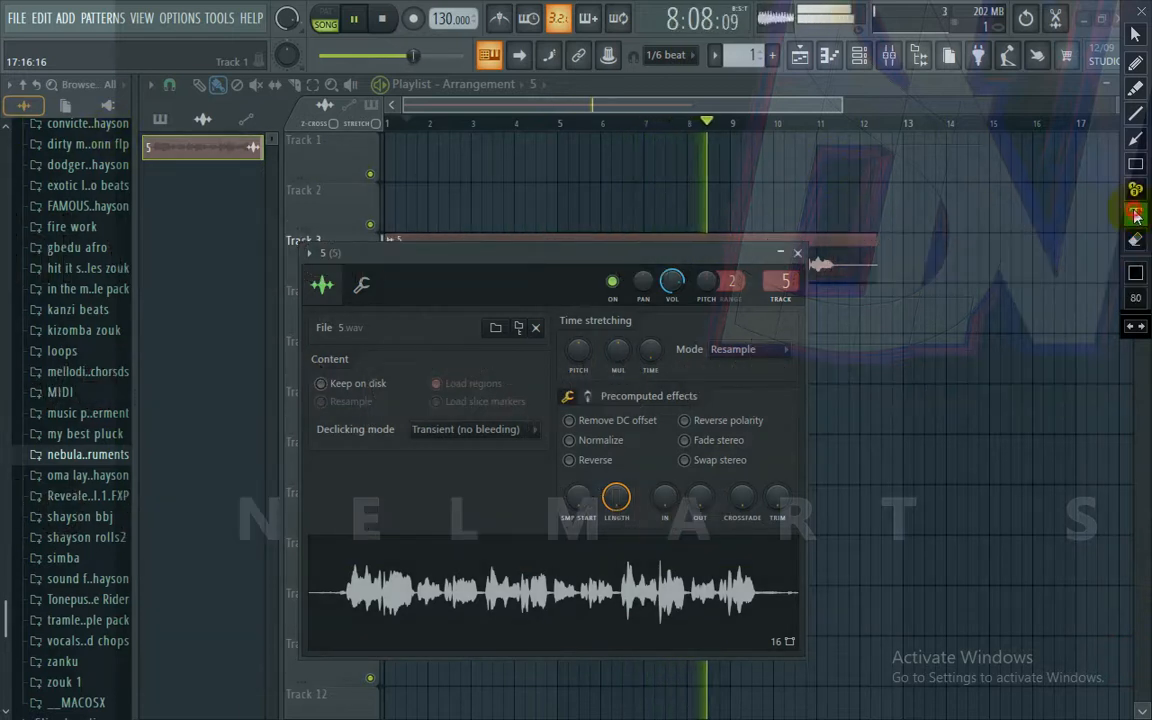
click(399, 207)
text(to)
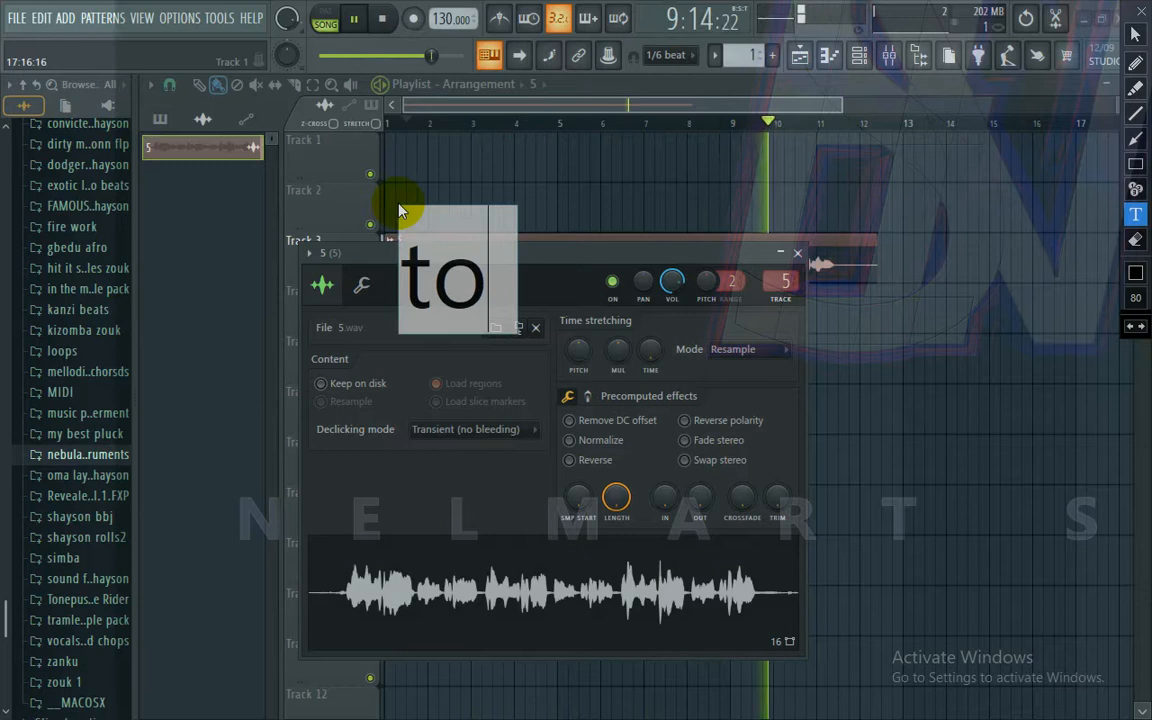
text(day)
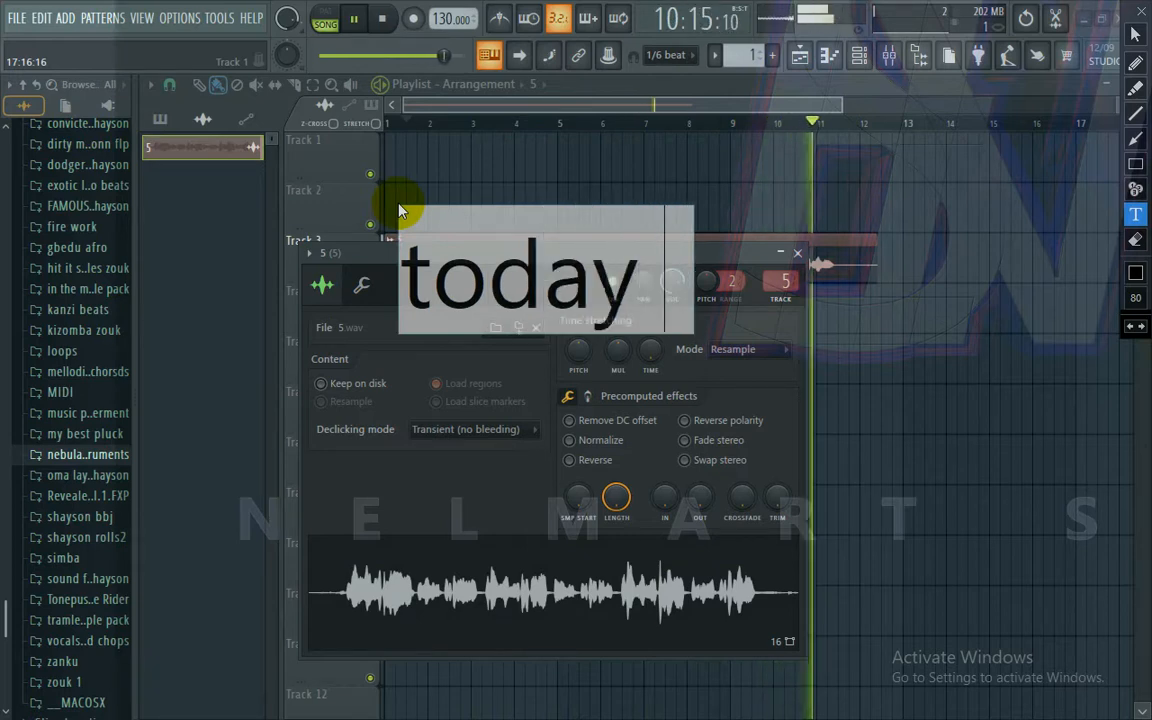
text( we)
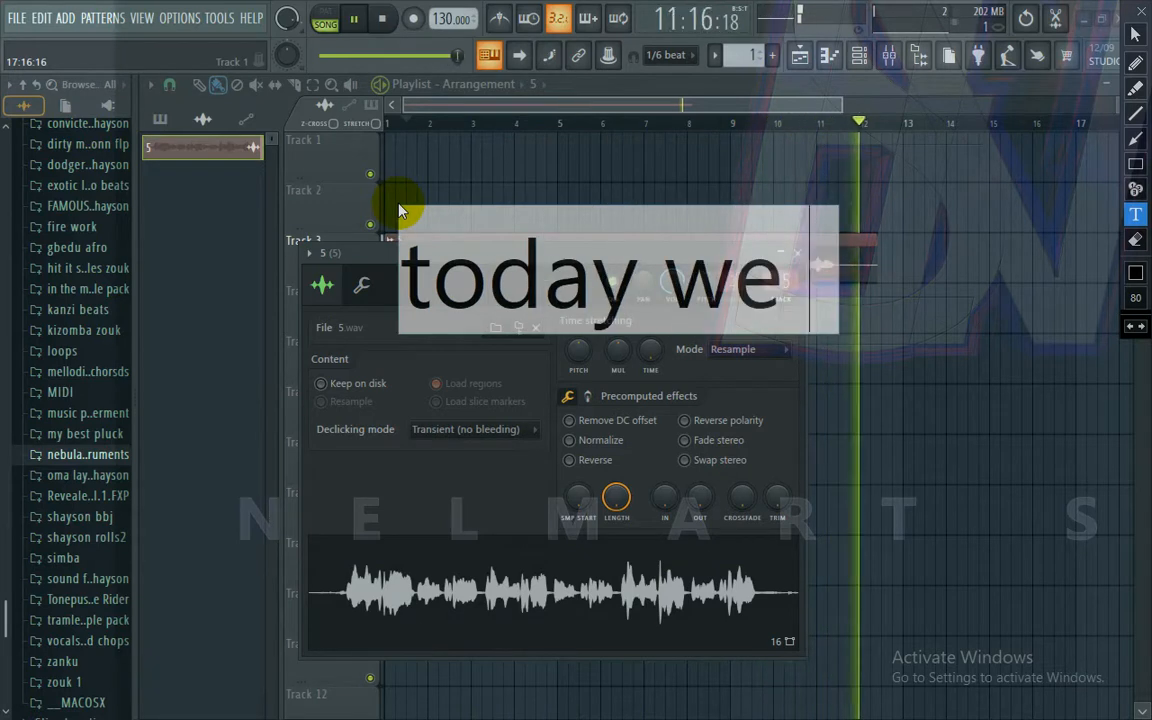
text( are)
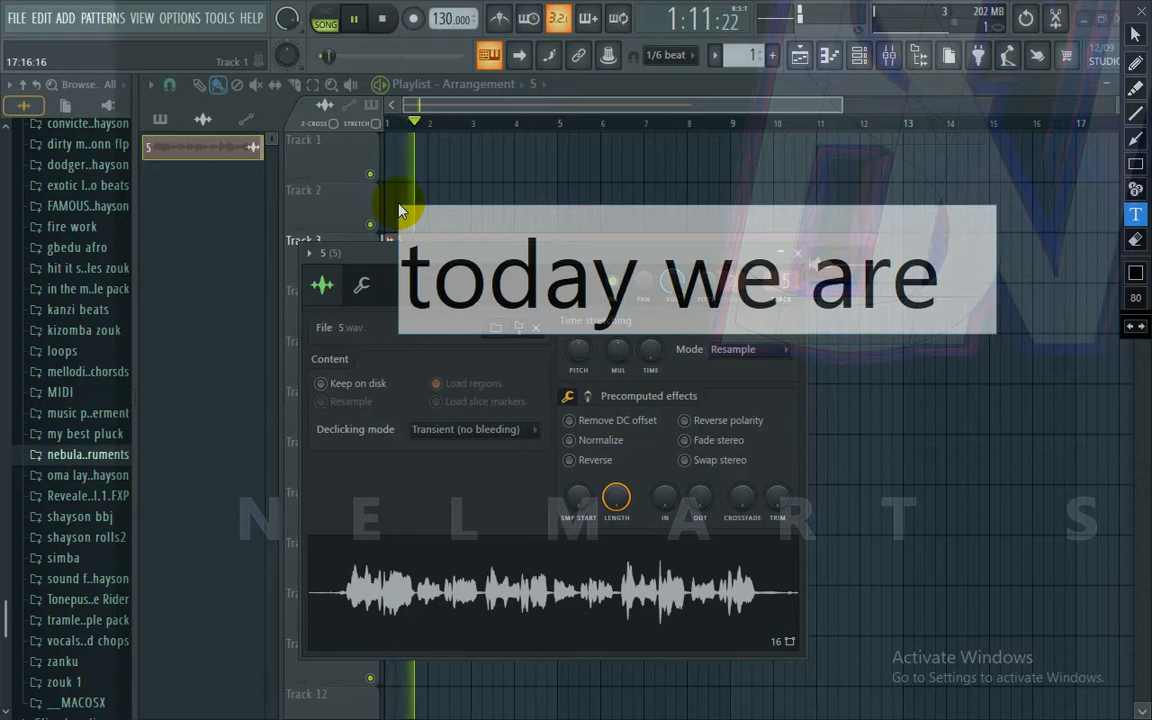
text( going to turn this noisy vocal onto some cool vibe,lets get goin)
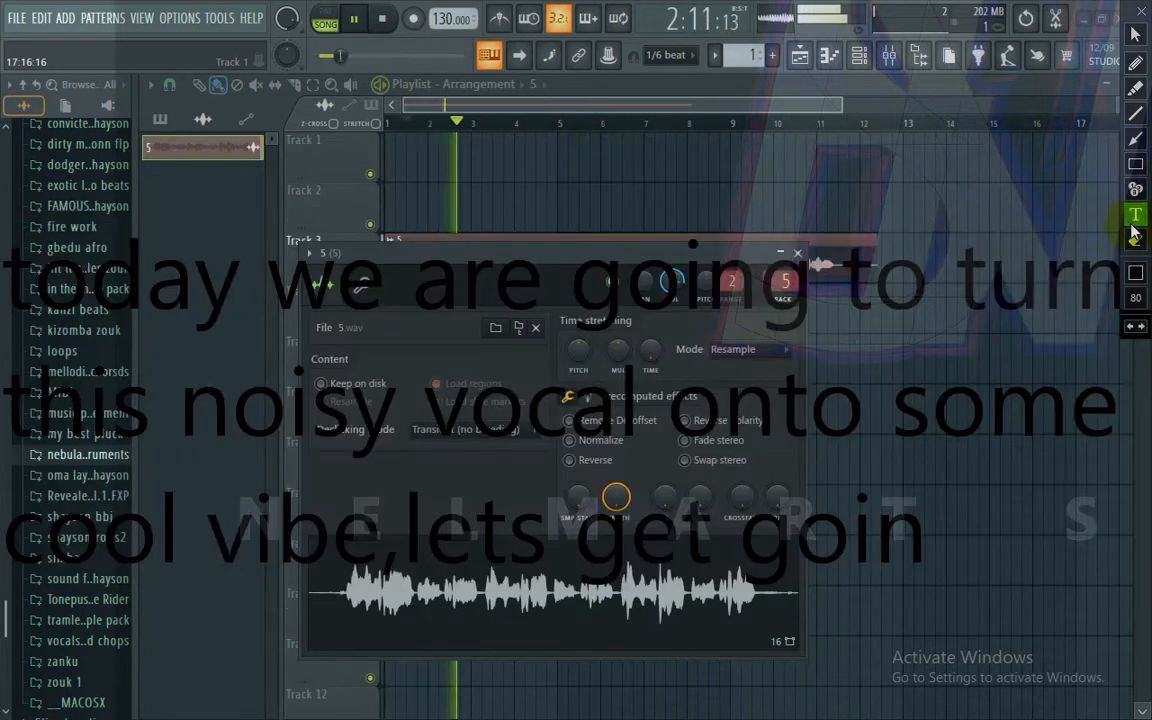
Step: Erase the on-screen note and write "link for the present in the description" over the playlist
click(1137, 240)
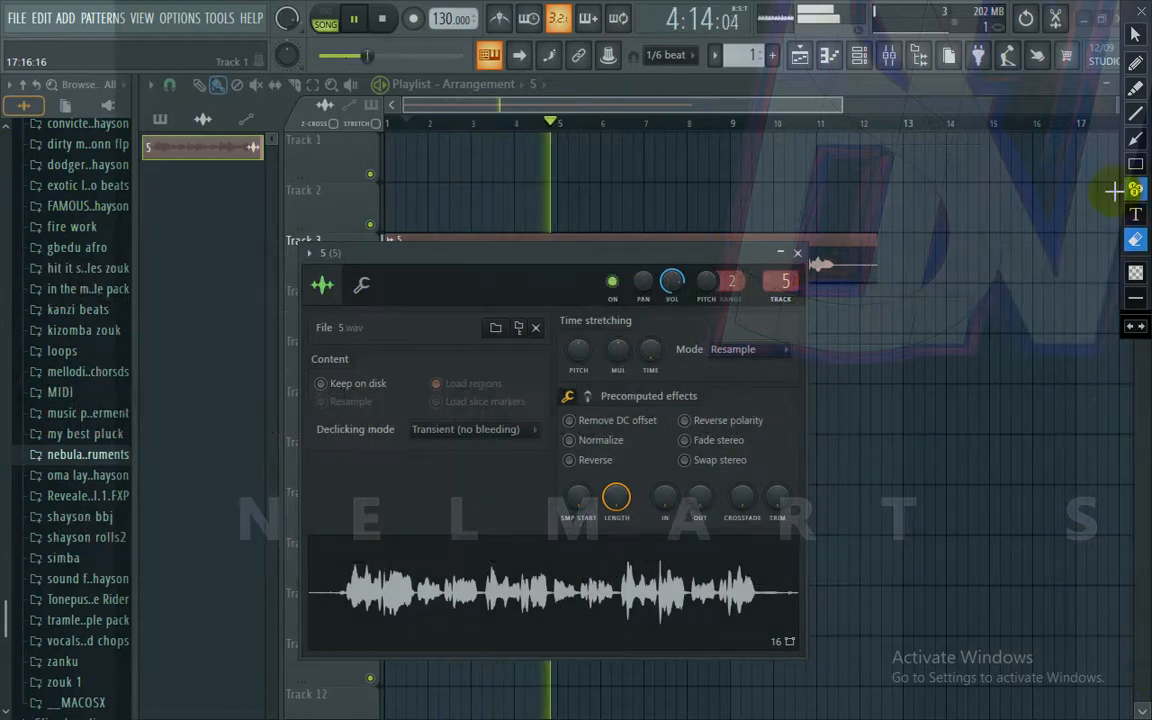
click(1135, 217)
click(357, 402)
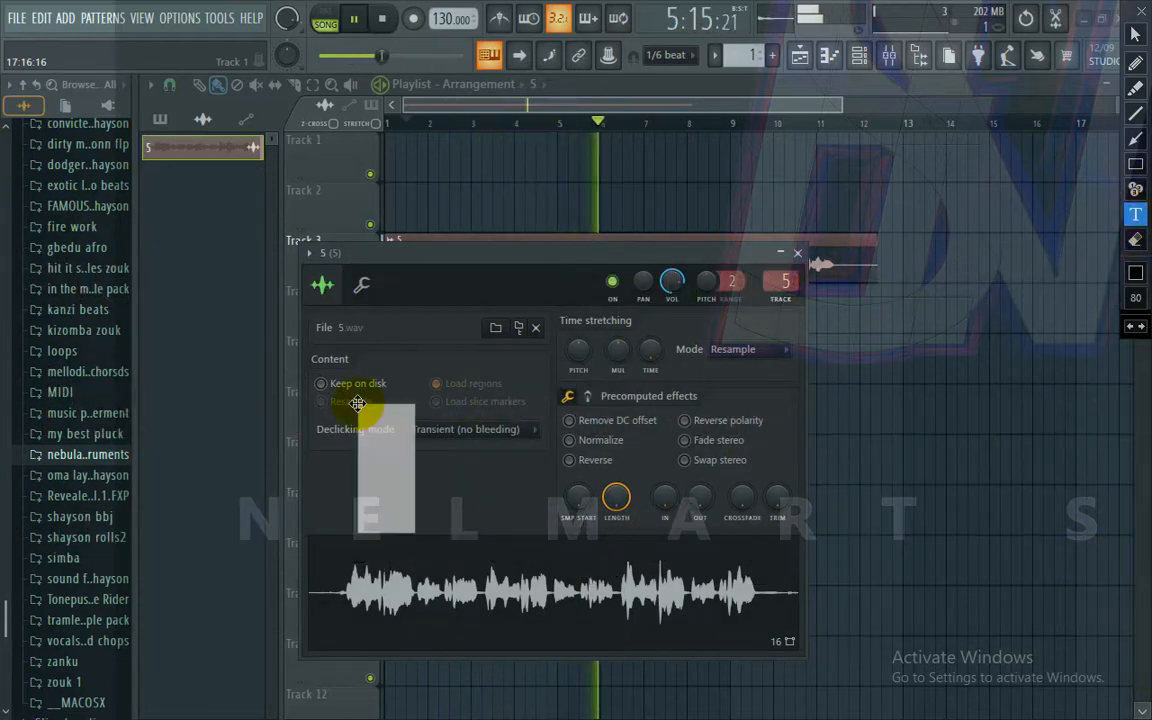
text(link)
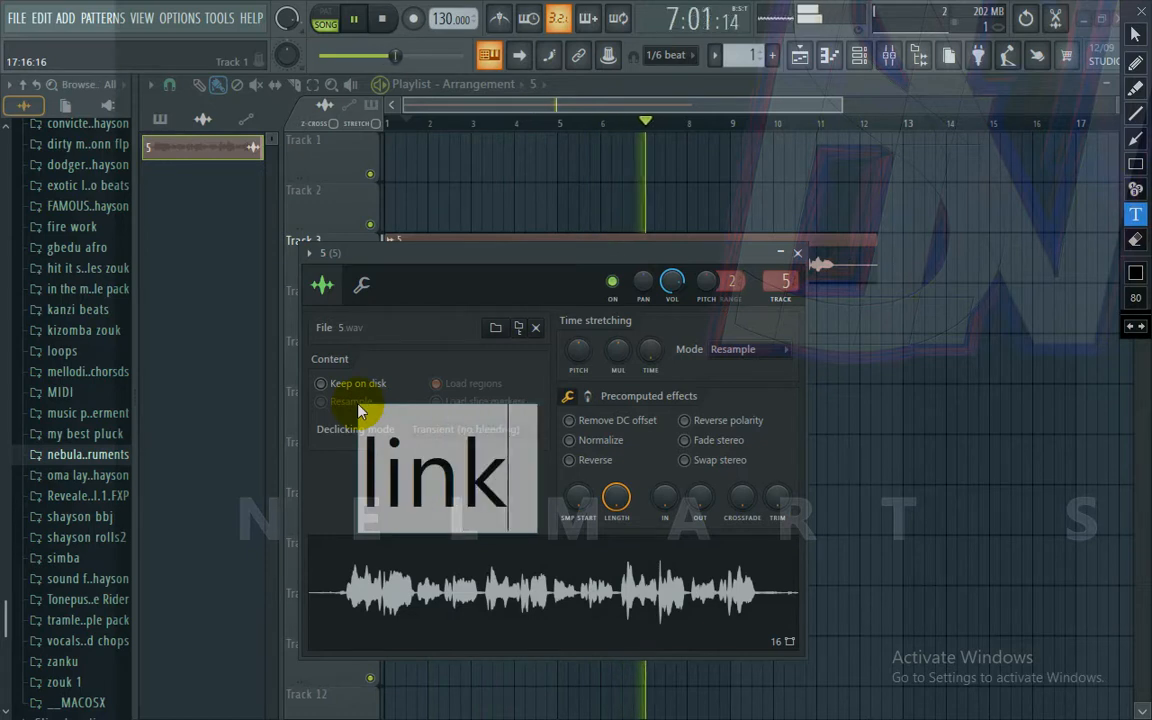
text( for)
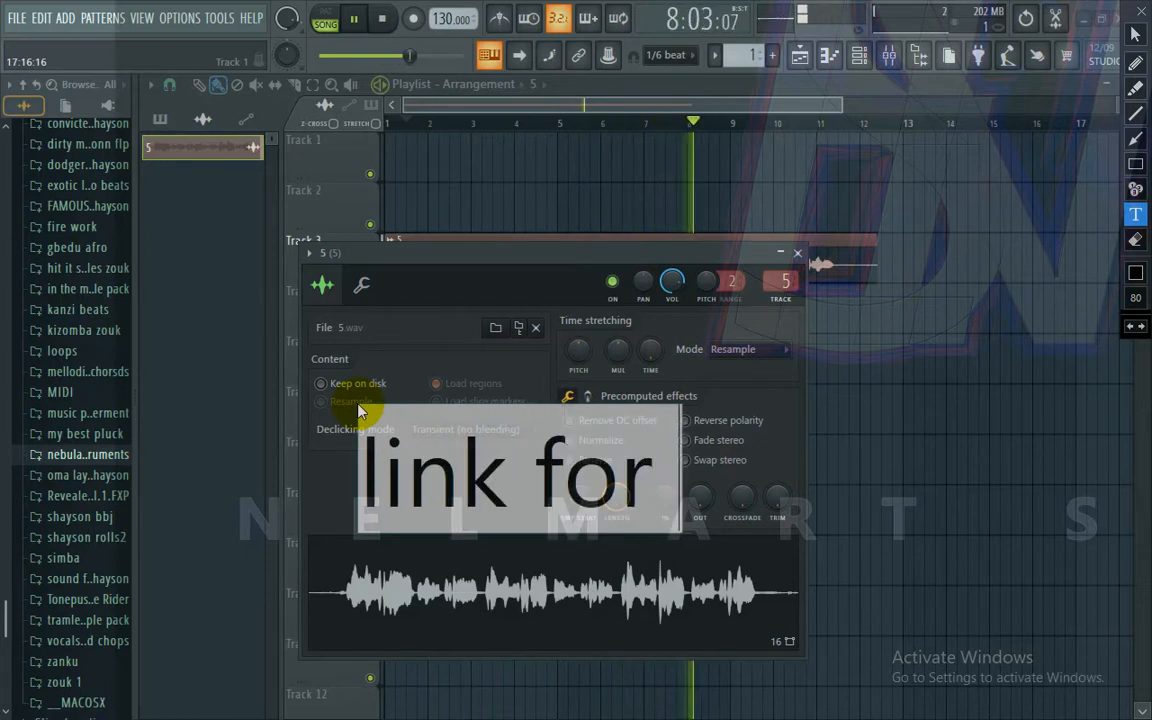
text( the)
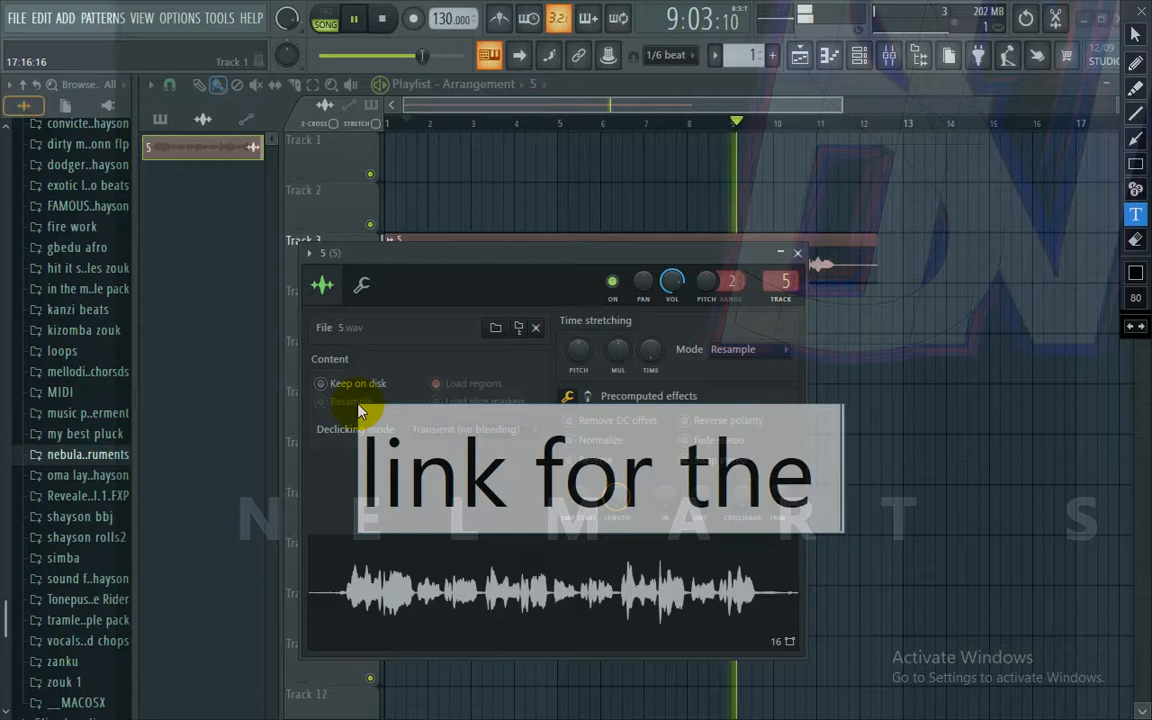
text( pres)
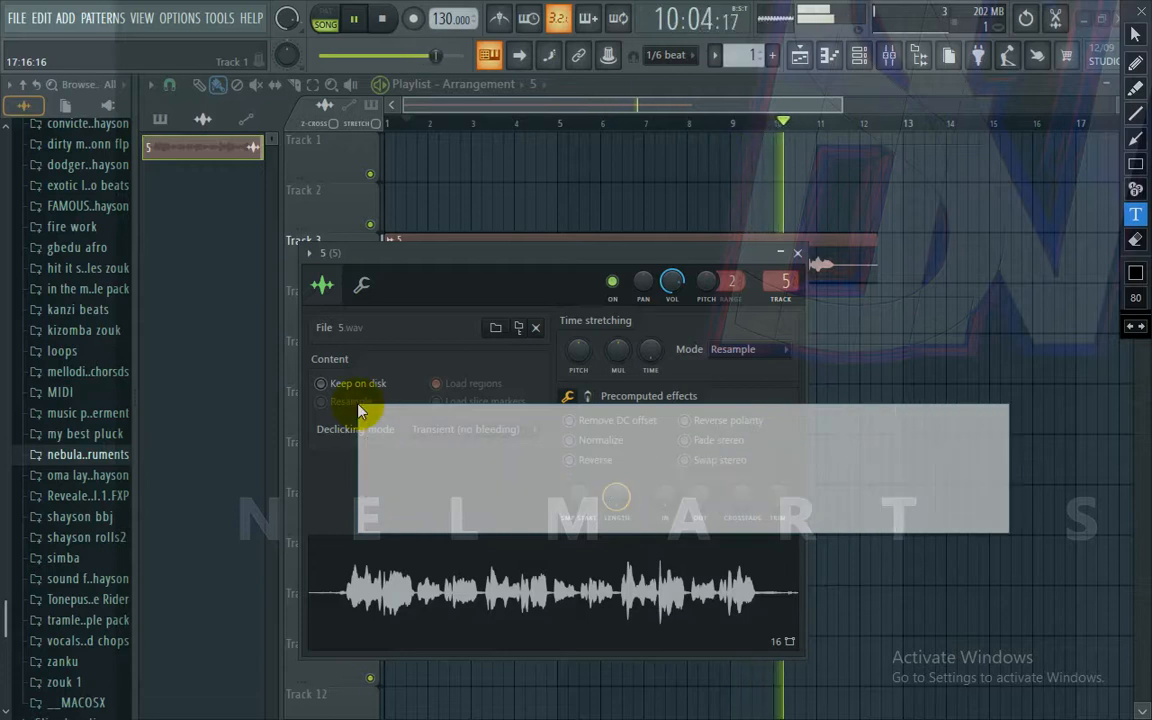
text(en)
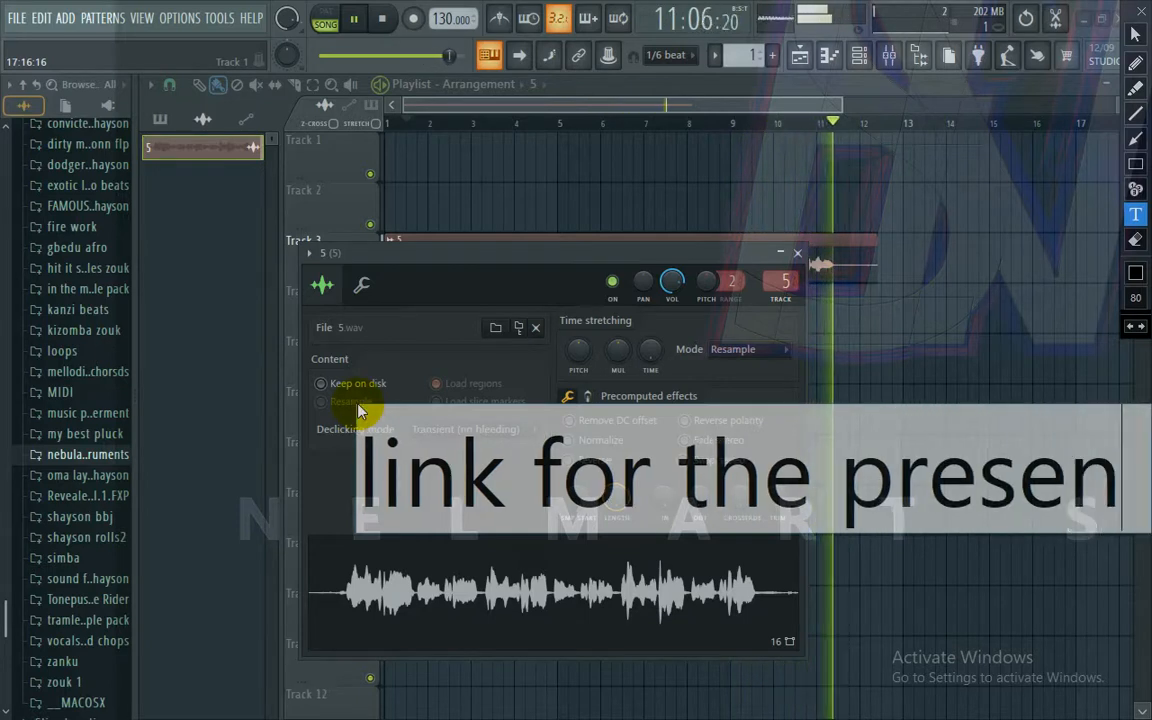
text(t in)
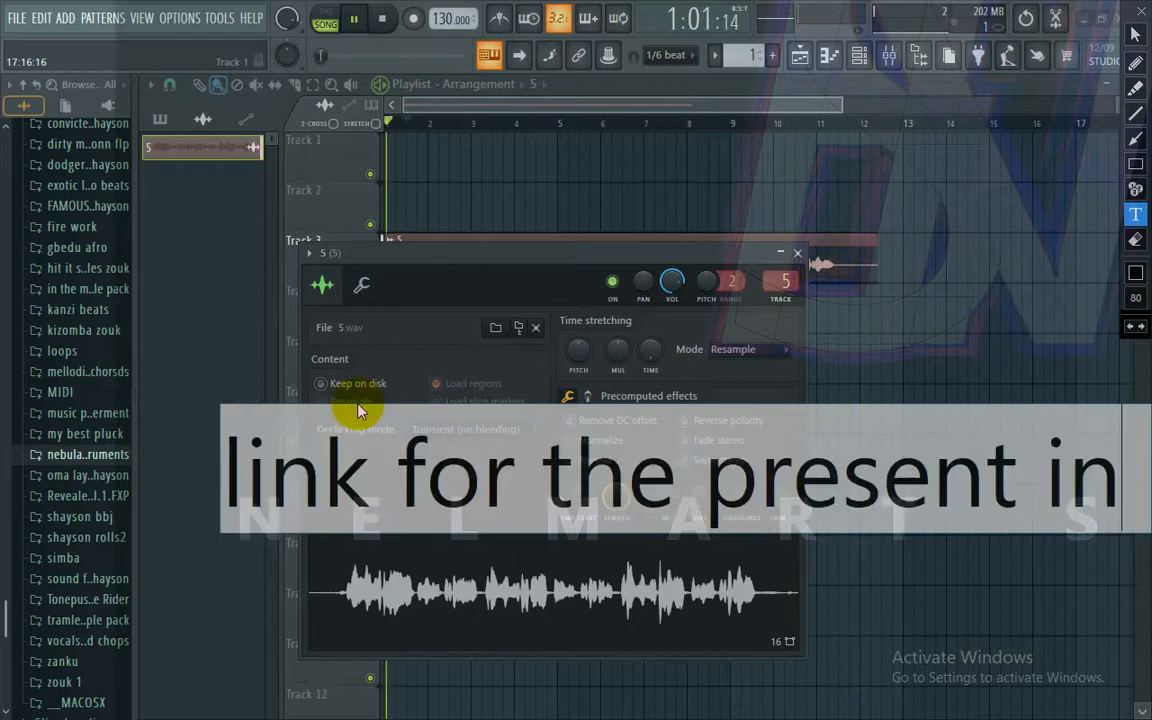
text( the)
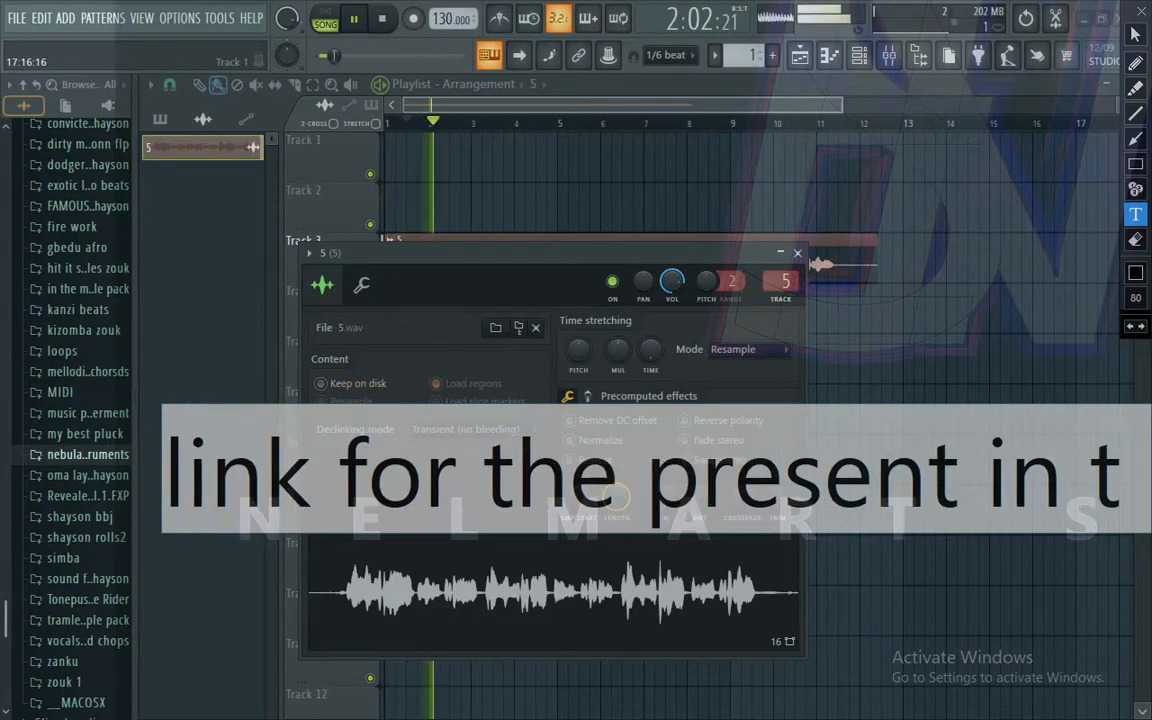
text( d)
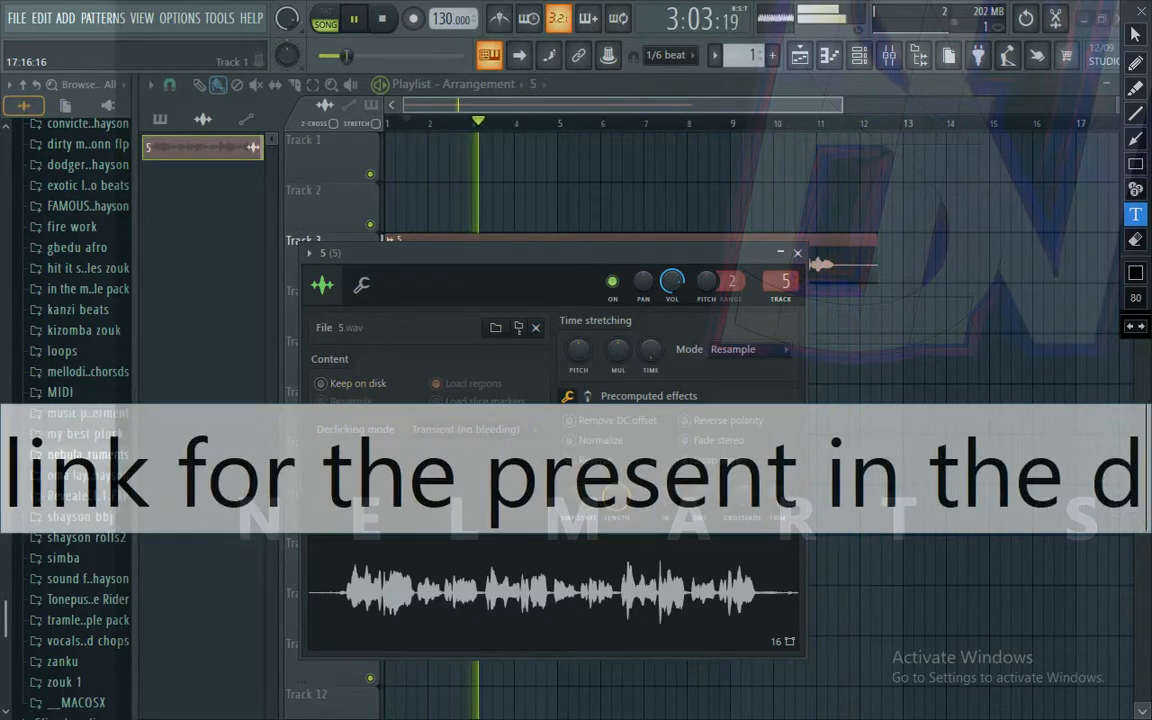
text(escr)
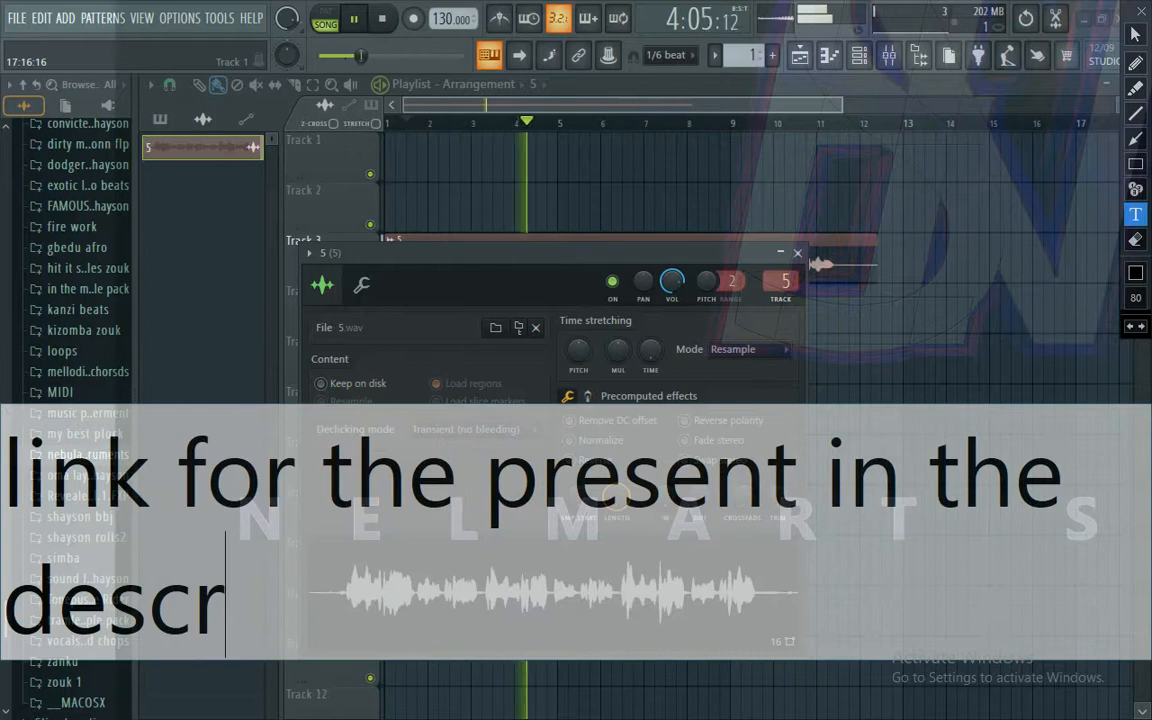
text(iptio)
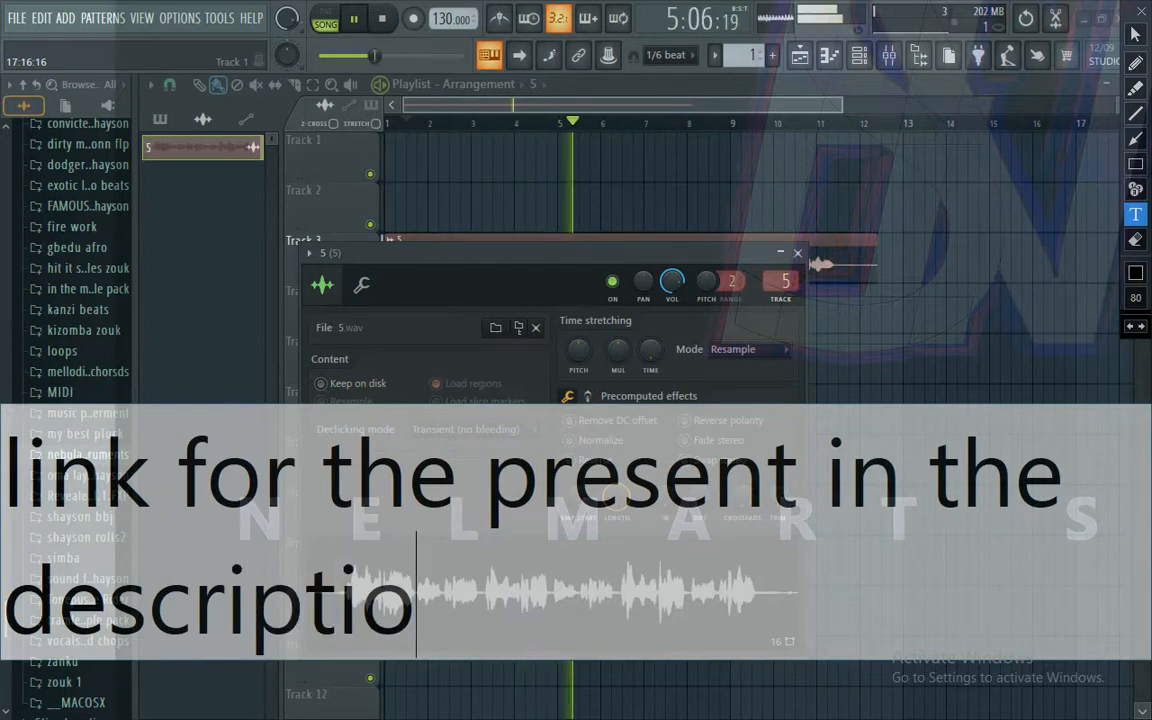
text(n)
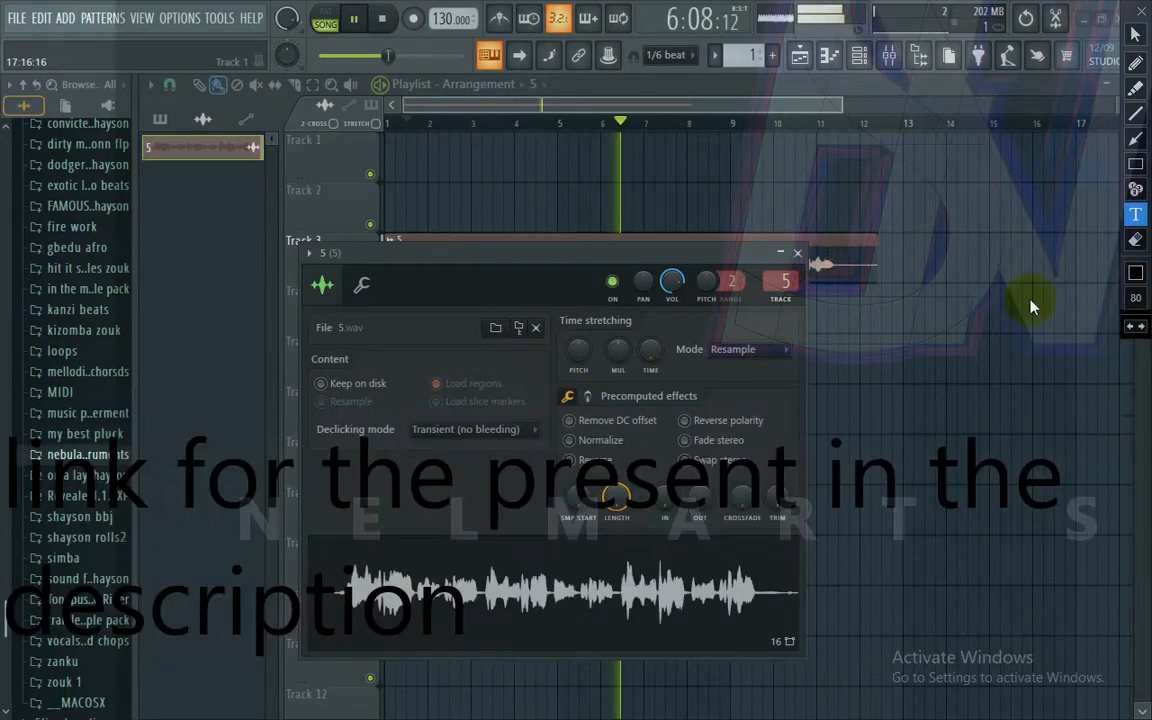
Step: Clear the on-screen note, then close the annotation toolbar and the channel settings of sample 5
click(1135, 240)
drag(1110, 647, 3, 373)
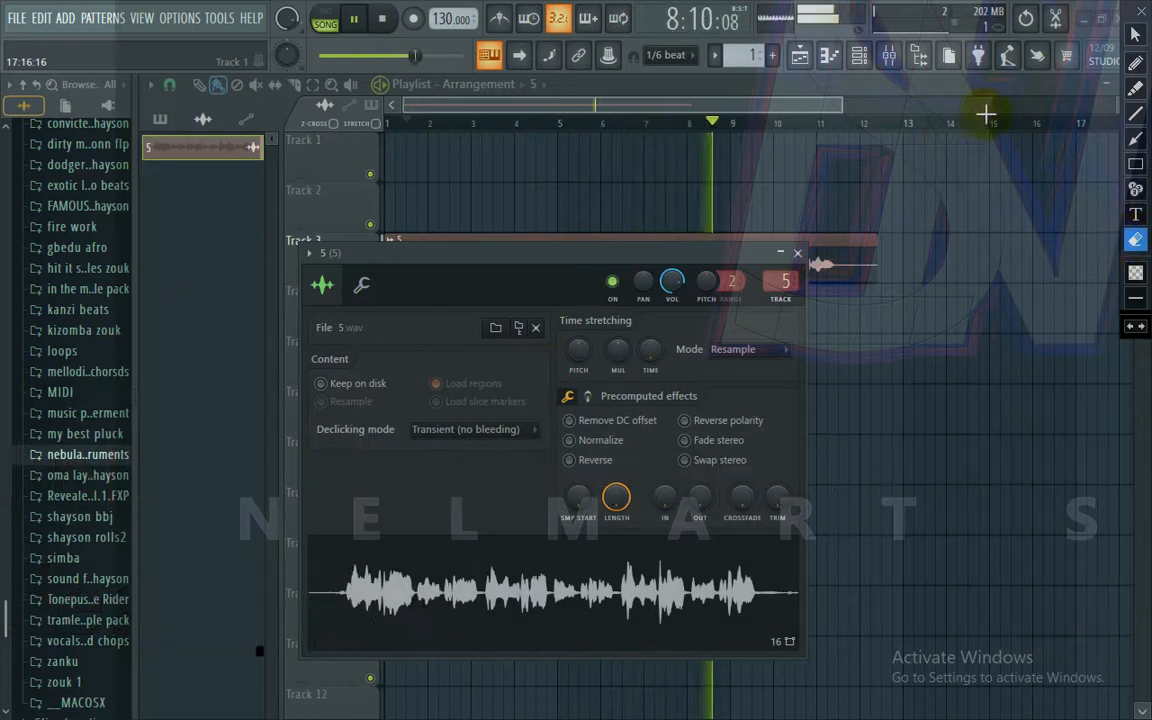
click(1142, 11)
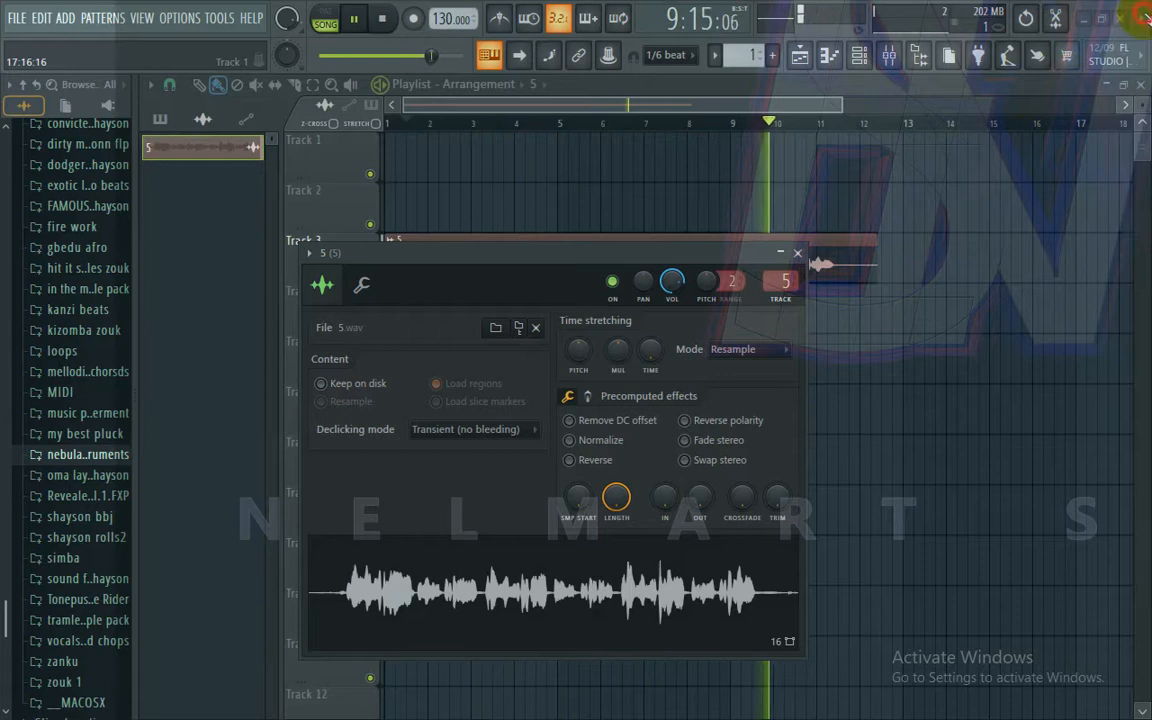
click(804, 251)
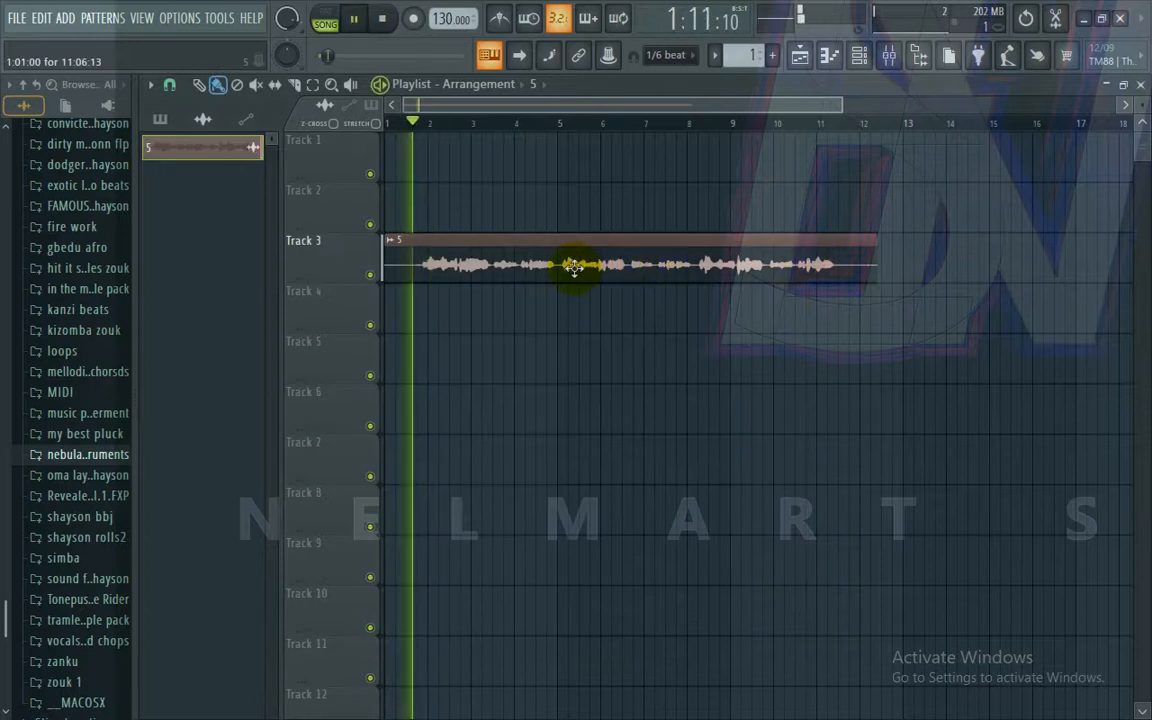
Step: Slice off and delete the silent lead-in of the vocal clip on Track 3, and play from where the voice starts
click(437, 122)
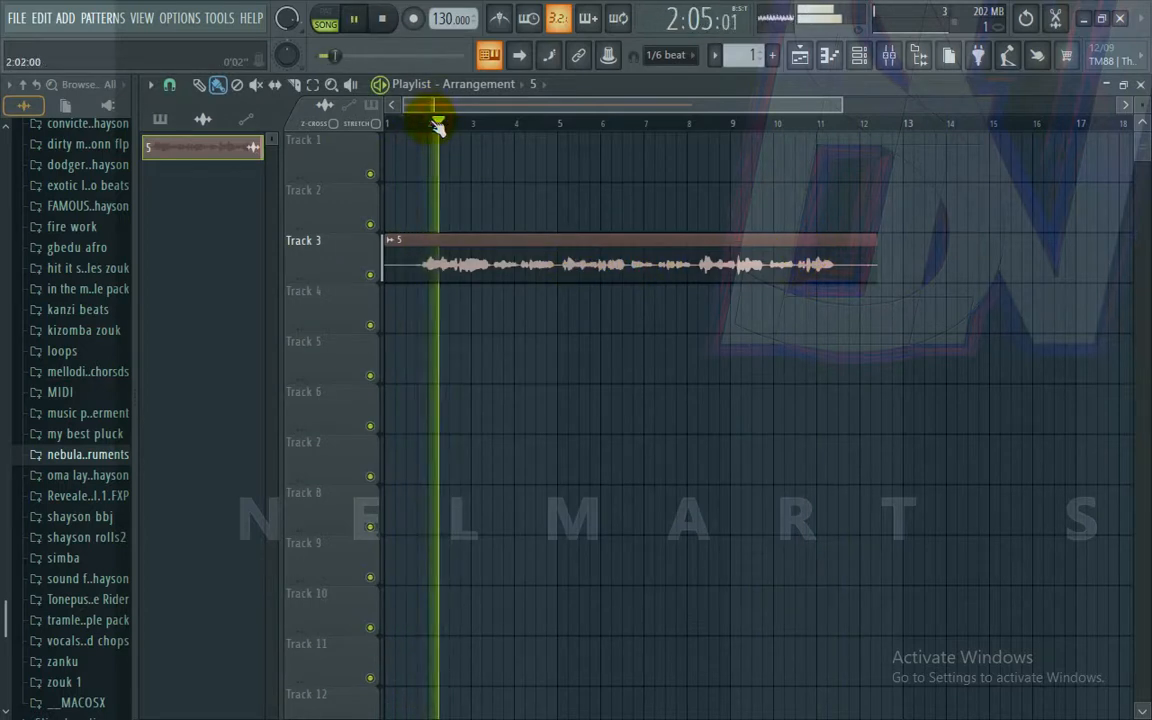
drag(836, 104, 460, 80)
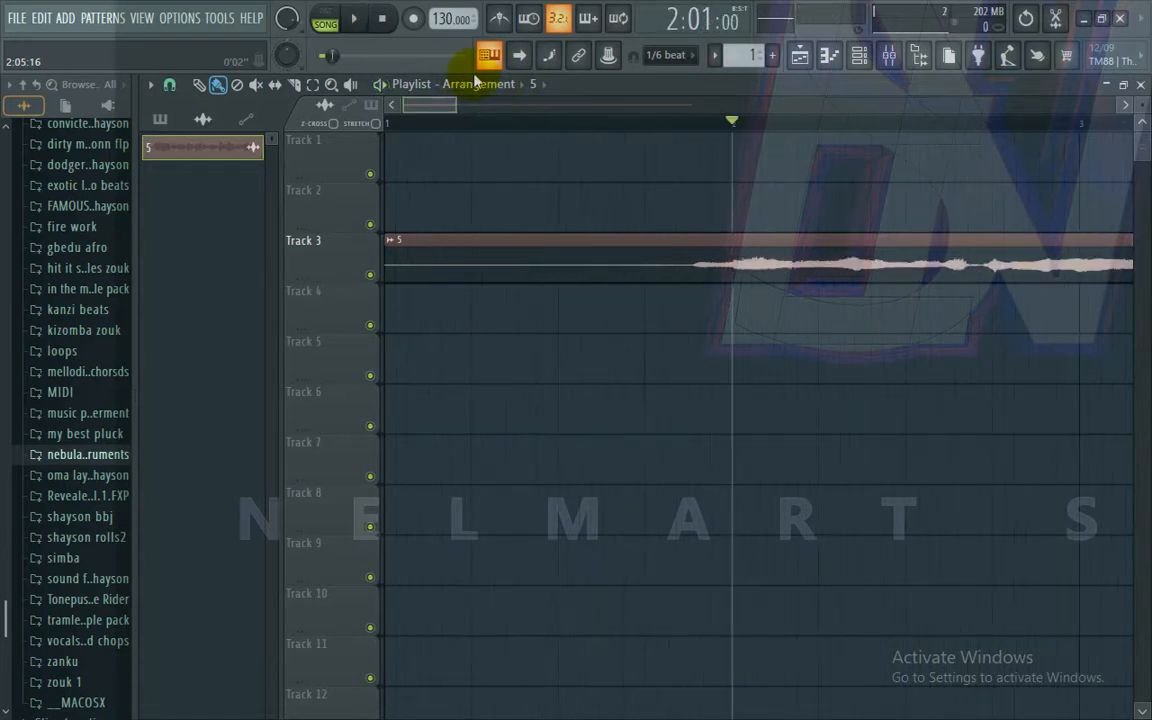
key(space)
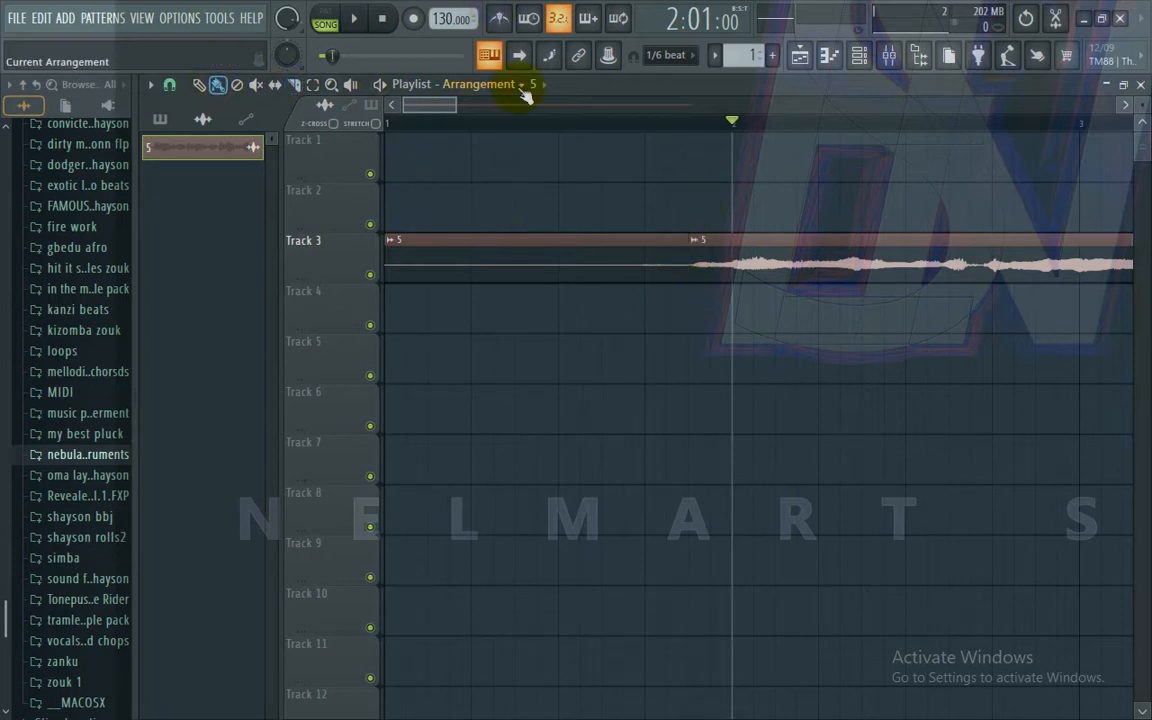
right_click(521, 247)
drag(425, 112, 465, 106)
click(473, 127)
key(space)
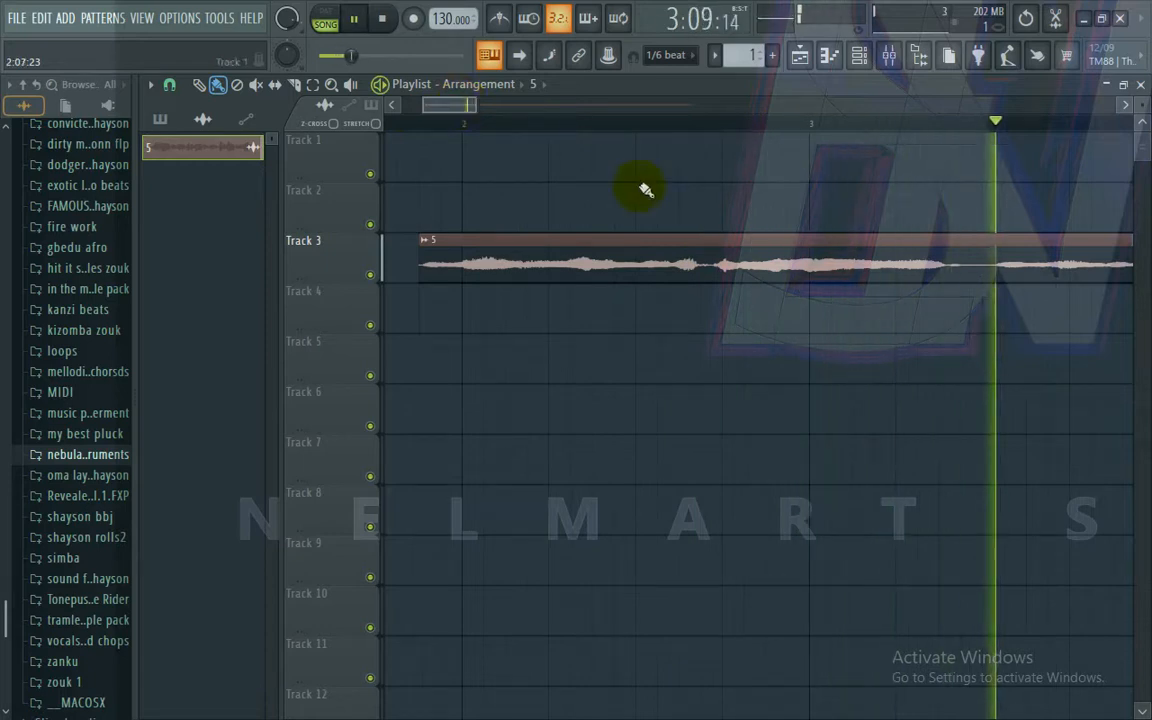
Step: Slice the Track 3 vocal clip where the voice ends and delete the silent tail
drag(465, 105, 730, 104)
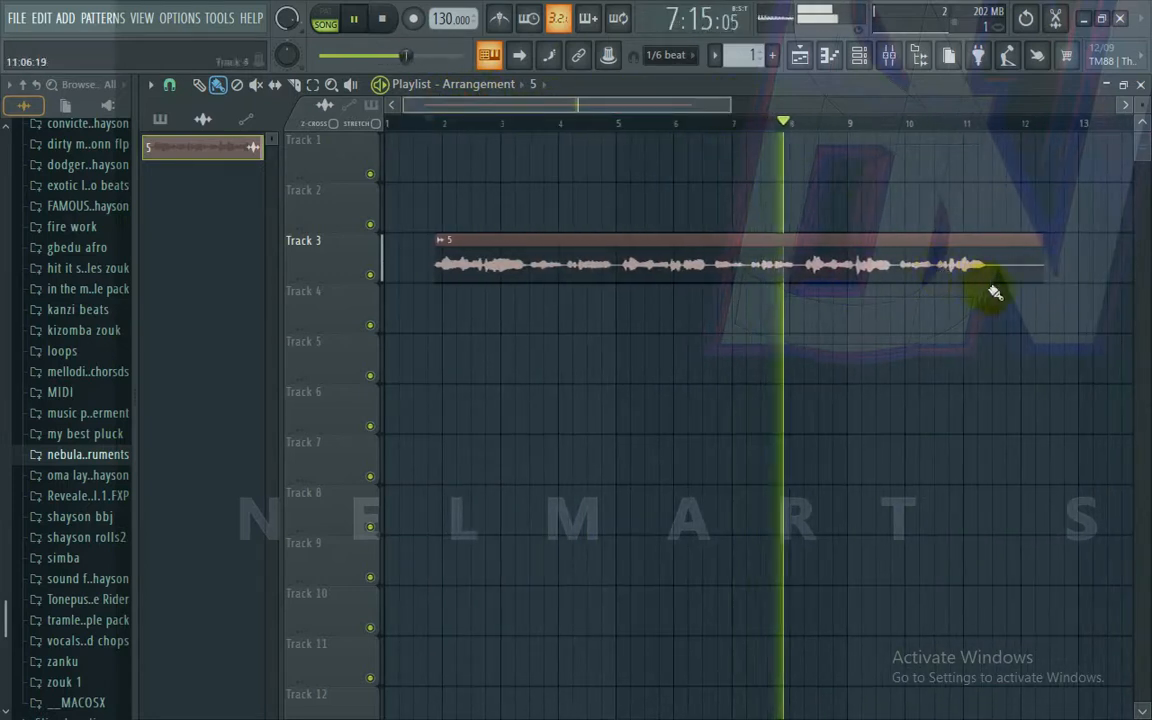
click(300, 85)
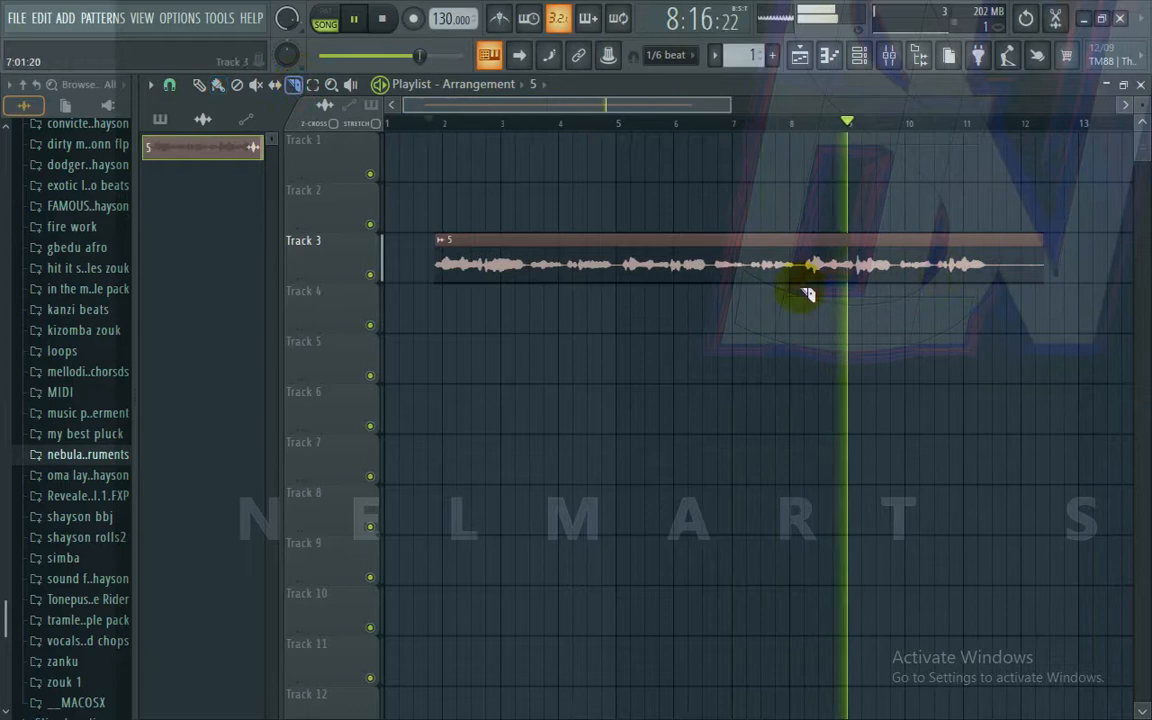
drag(978, 314, 1012, 221)
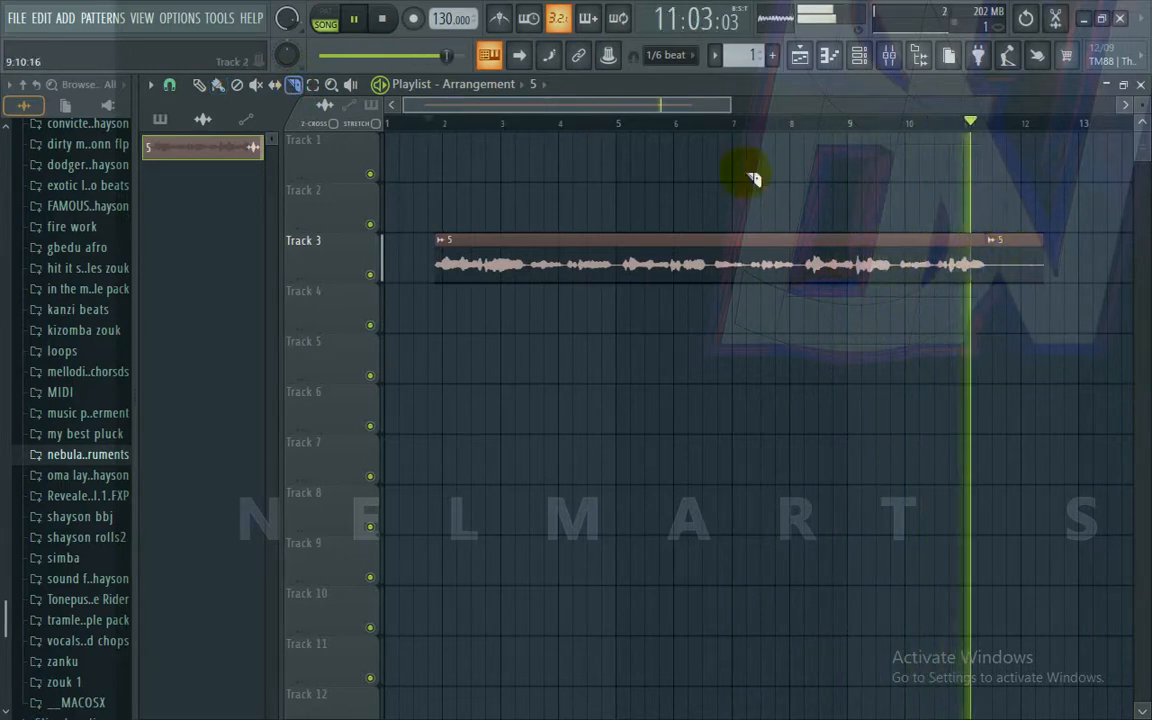
click(219, 85)
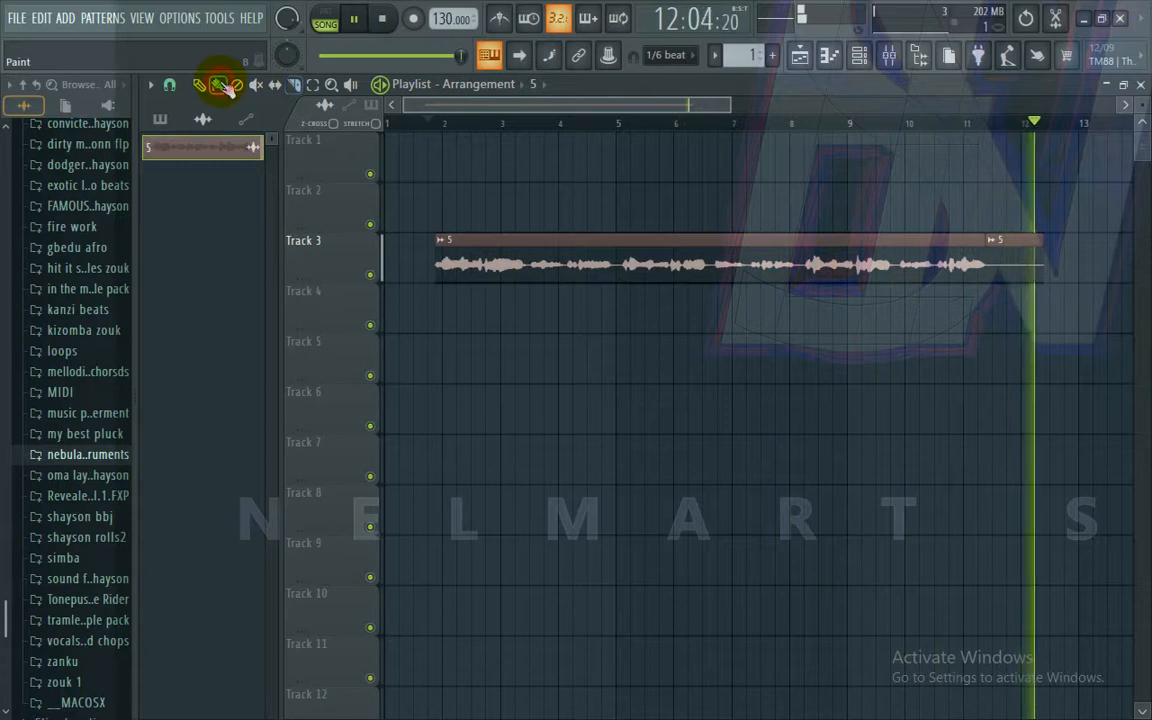
click(1016, 264)
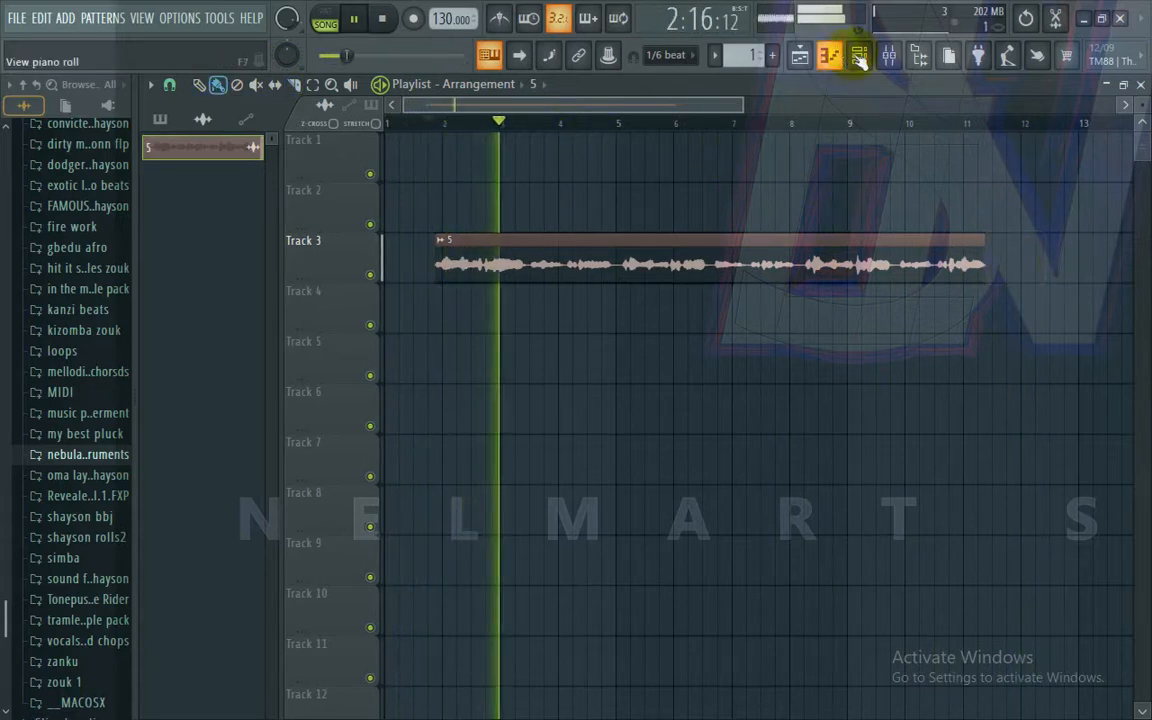
Step: Open the mixer and adjust the stereo separation of the vocal's track 5
click(889, 56)
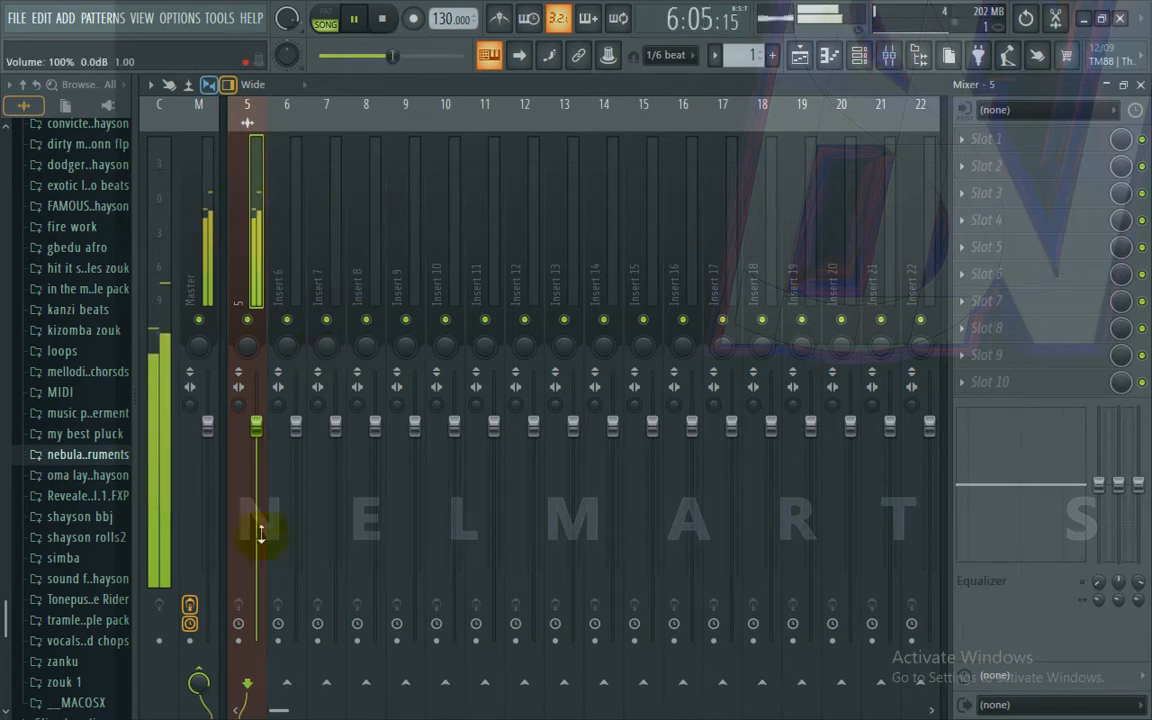
mouse_move(240, 407)
mouse_down()
mouse_move(240, 390)
mouse_move(240, 402)
mouse_up()
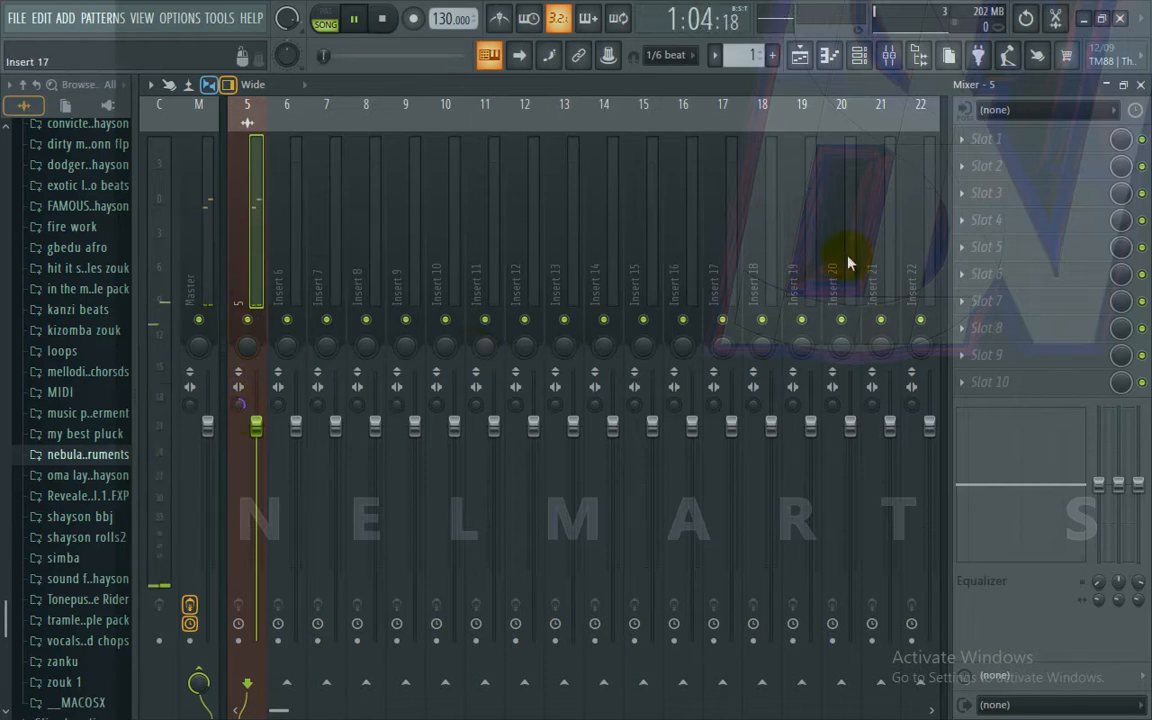
Step: Load FabFilter Pro-Q 2 into effect slot 1 of mixer track 5 and bring its full window into view
click(1043, 148)
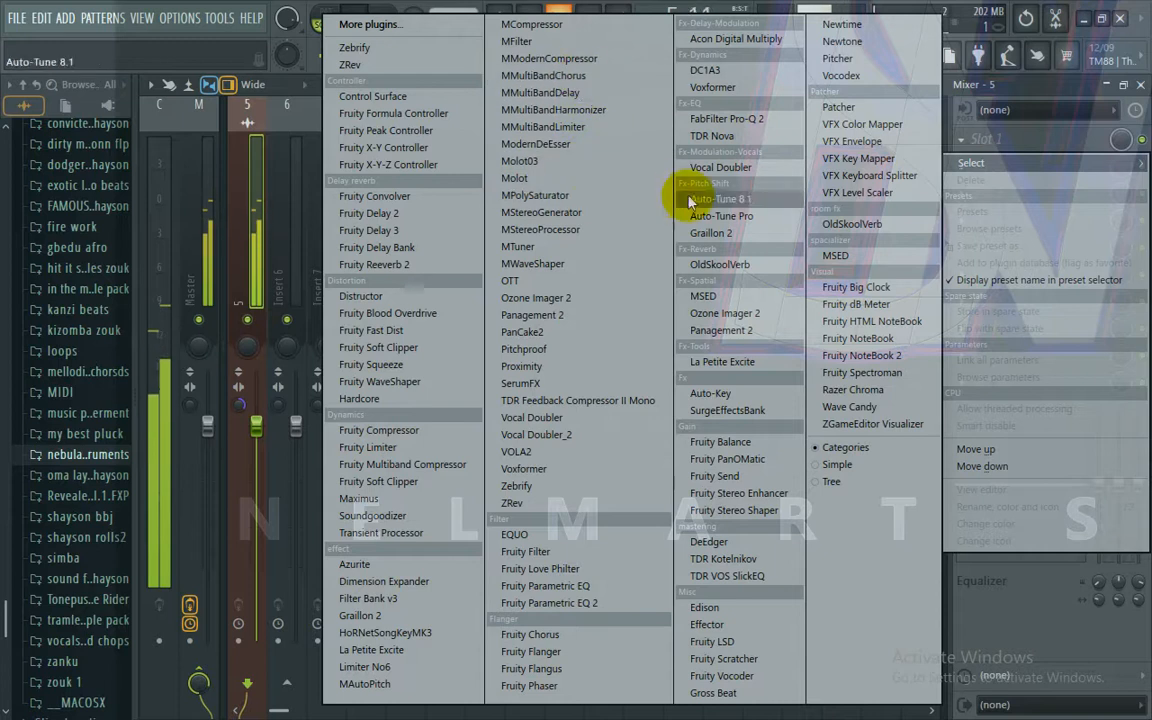
click(702, 120)
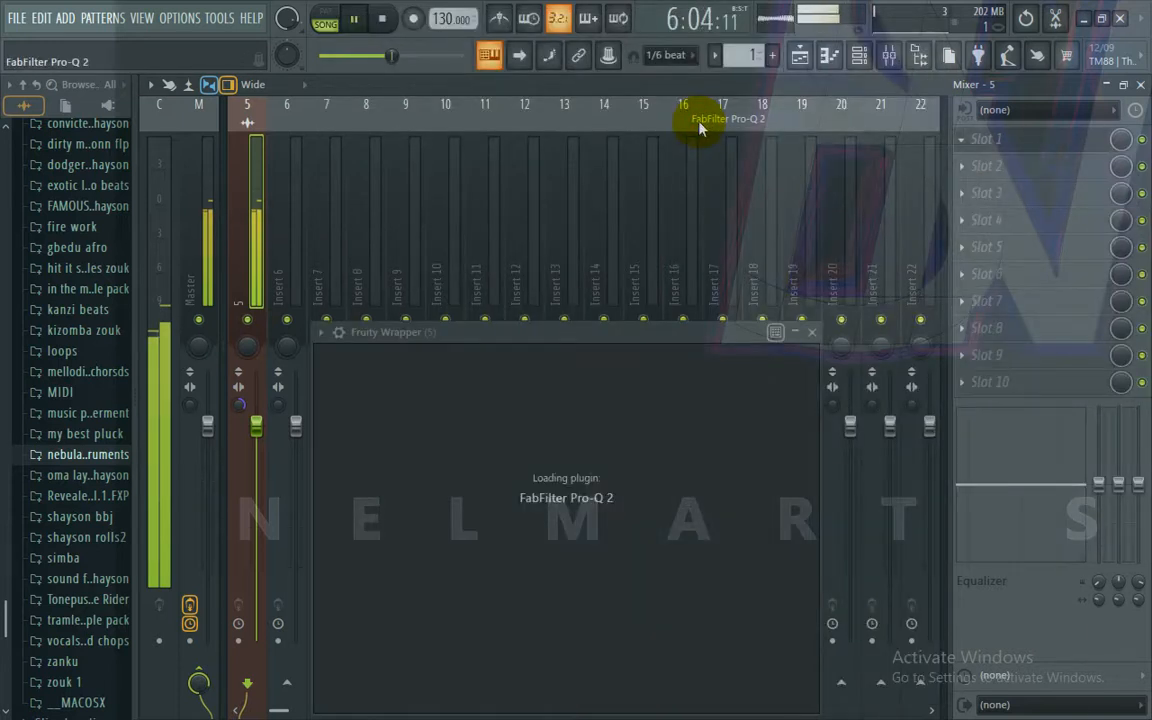
drag(689, 331, 609, 135)
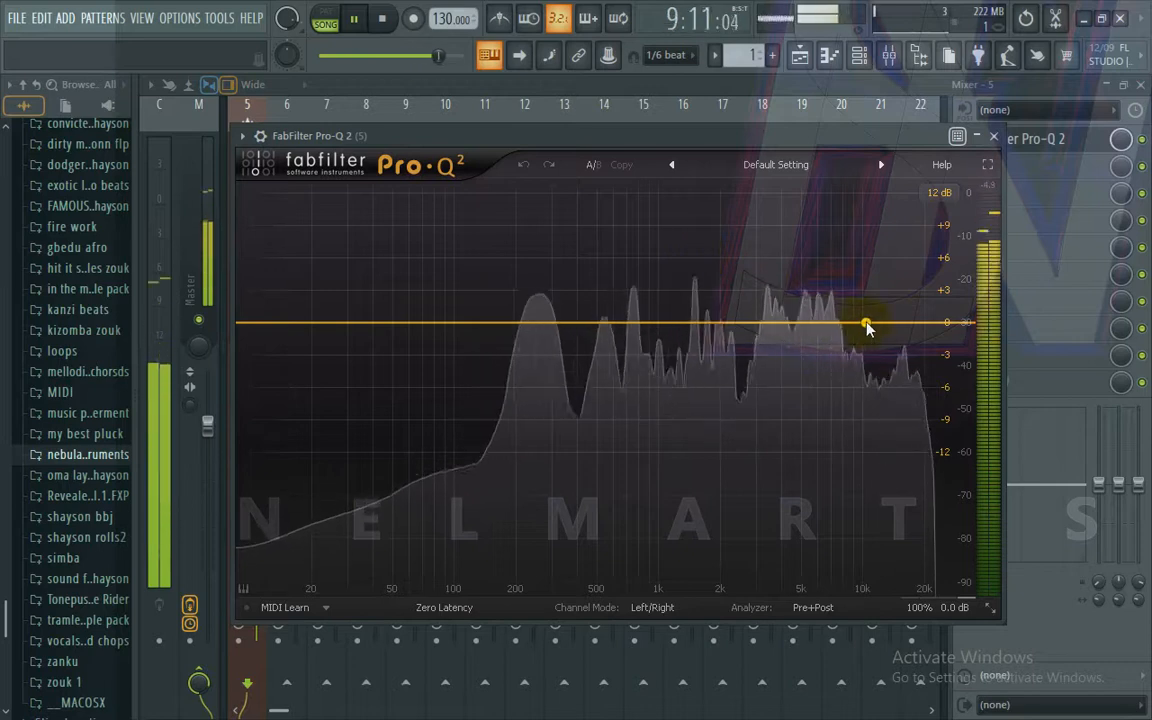
Step: Add a high-end boost near 10 kHz and bell cuts near 200 Hz, 500 Hz, 1.4 kHz and 5.9 kHz in the equalizer
drag(866, 323, 869, 293)
drag(612, 321, 522, 345)
drag(594, 338, 689, 350)
drag(758, 316, 817, 352)
Step: Slightly deepen the bell cut near 1.5 kHz, add one near 4.7 kHz, and pull the high-end band down into a cut
mouse_move(604, 6)
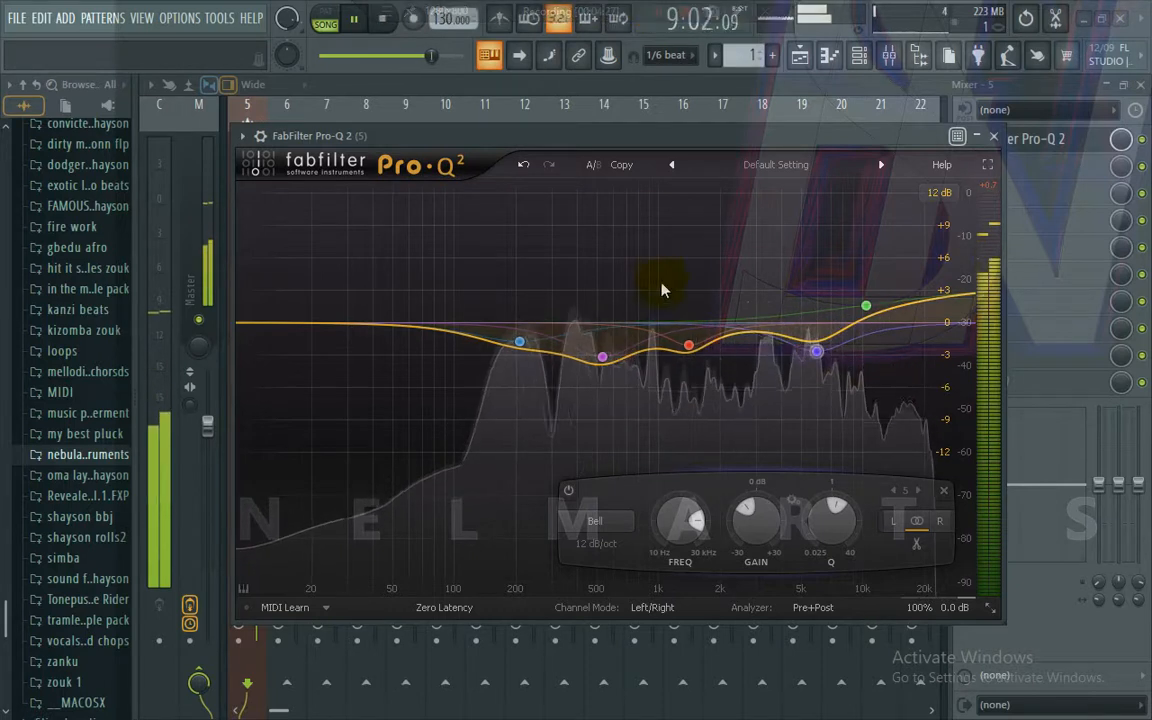
mouse_move(688, 346)
mouse_down()
mouse_move(689, 372)
mouse_move(692, 351)
mouse_up()
double_click(769, 333)
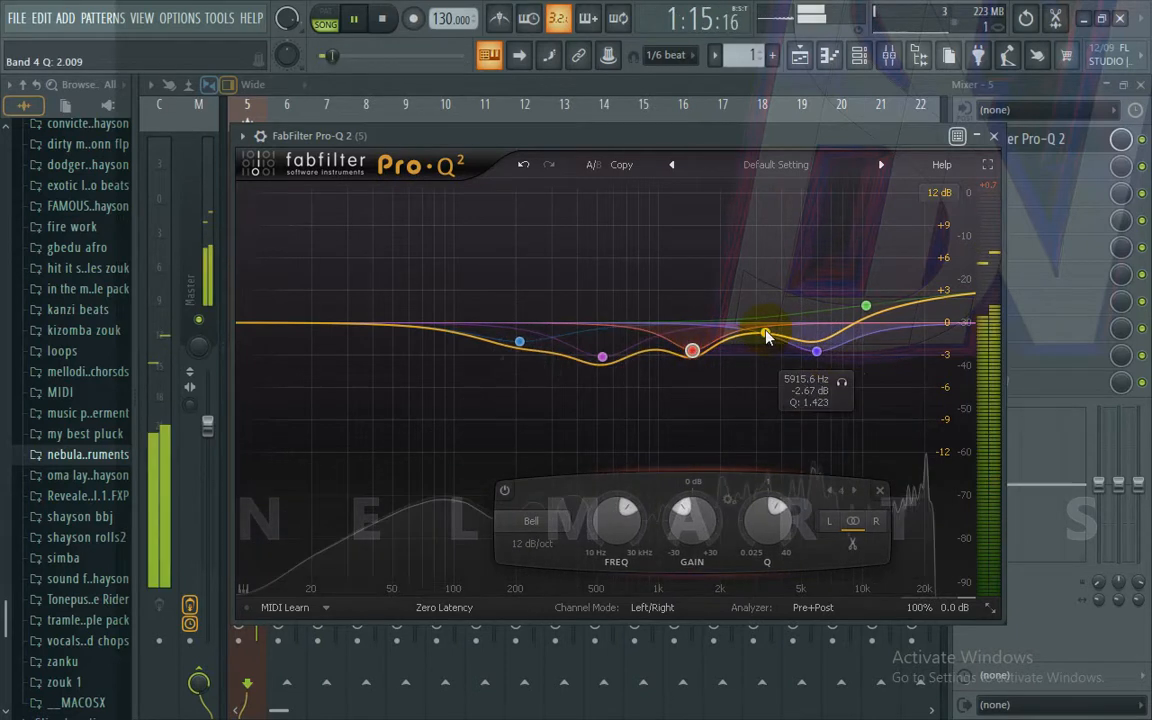
drag(765, 332, 795, 340)
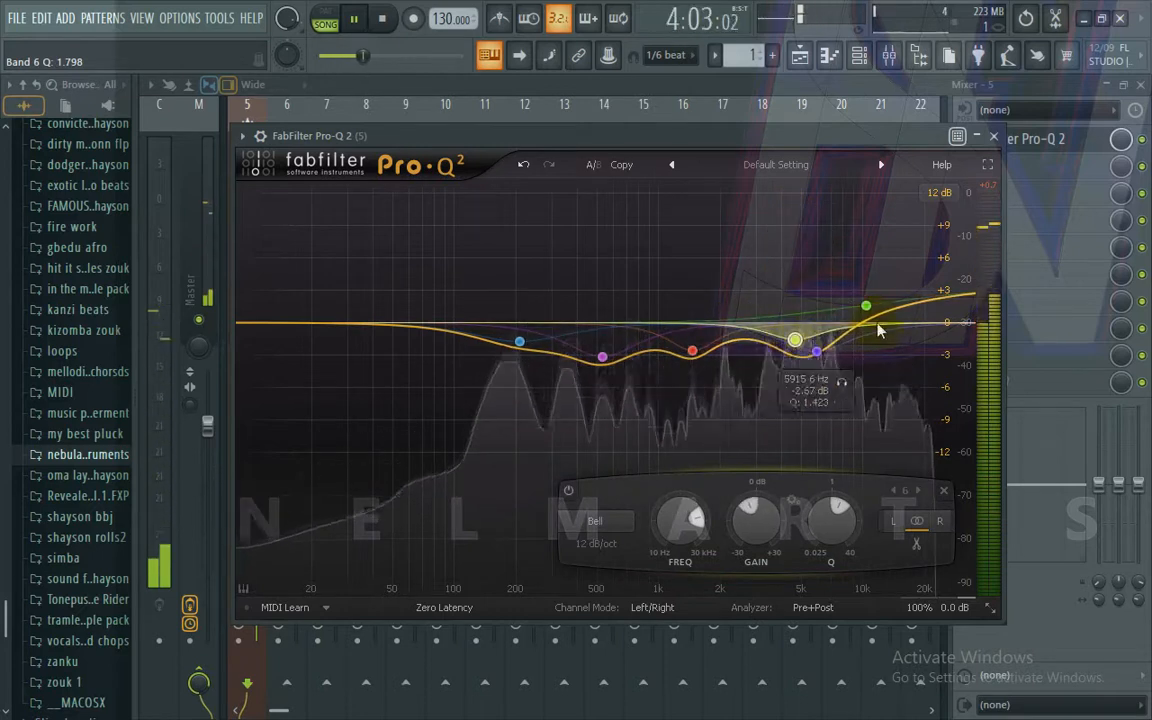
drag(877, 306, 886, 334)
Step: Add a bell cut of about -1.2 dB near 87 Hz and a low-shelf cut of about -6 dB near 15 Hz, and close the equalizer
drag(447, 326, 442, 370)
drag(292, 325, 290, 422)
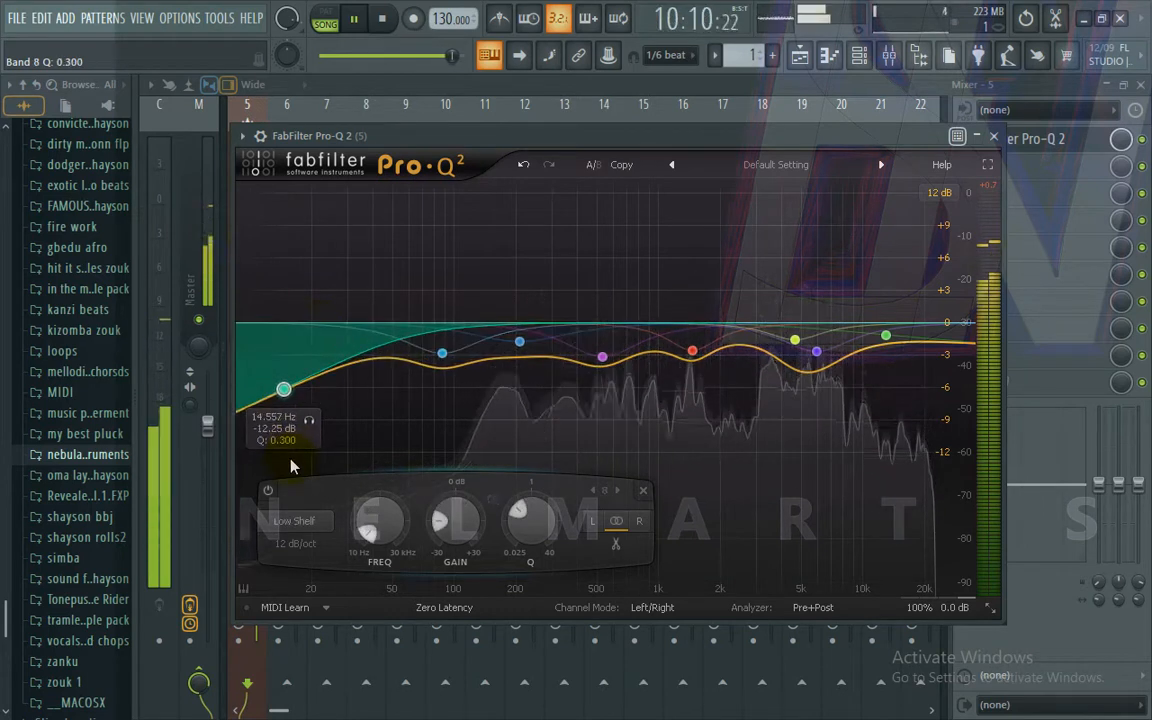
drag(442, 352, 443, 340)
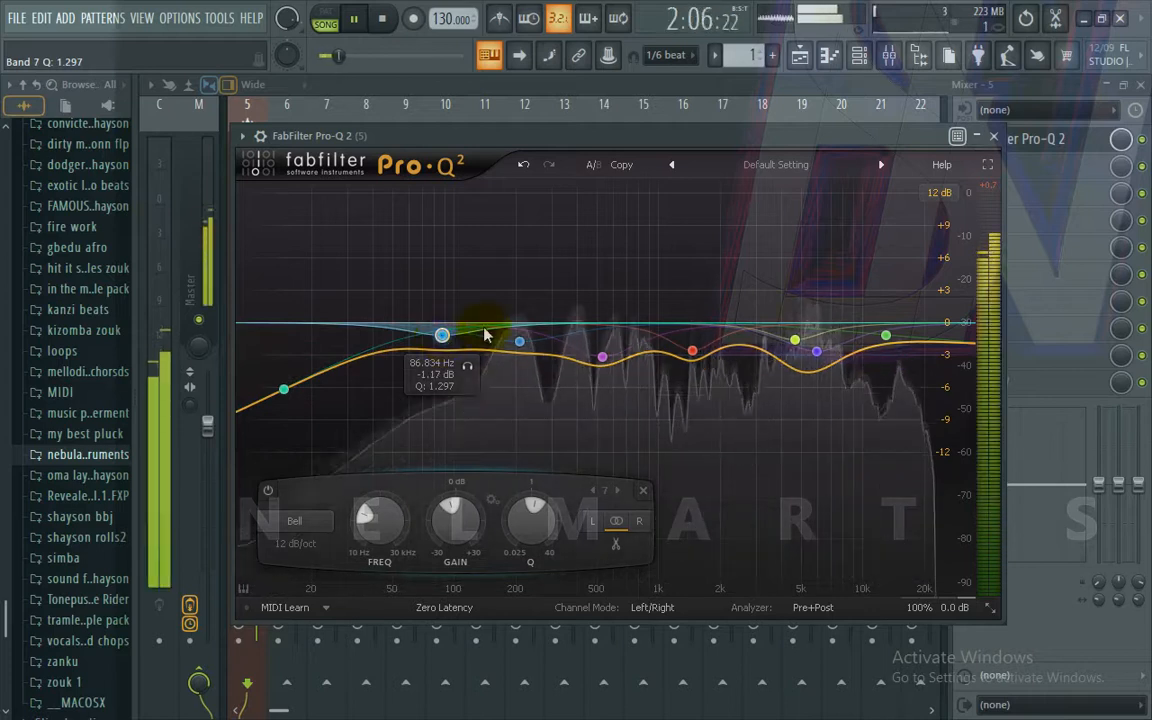
click(996, 138)
Step: Write the on-screen note "first take out all the bird frequencie with any eq of your choice" over the mixer
mouse_move(606, 7)
click(732, 14)
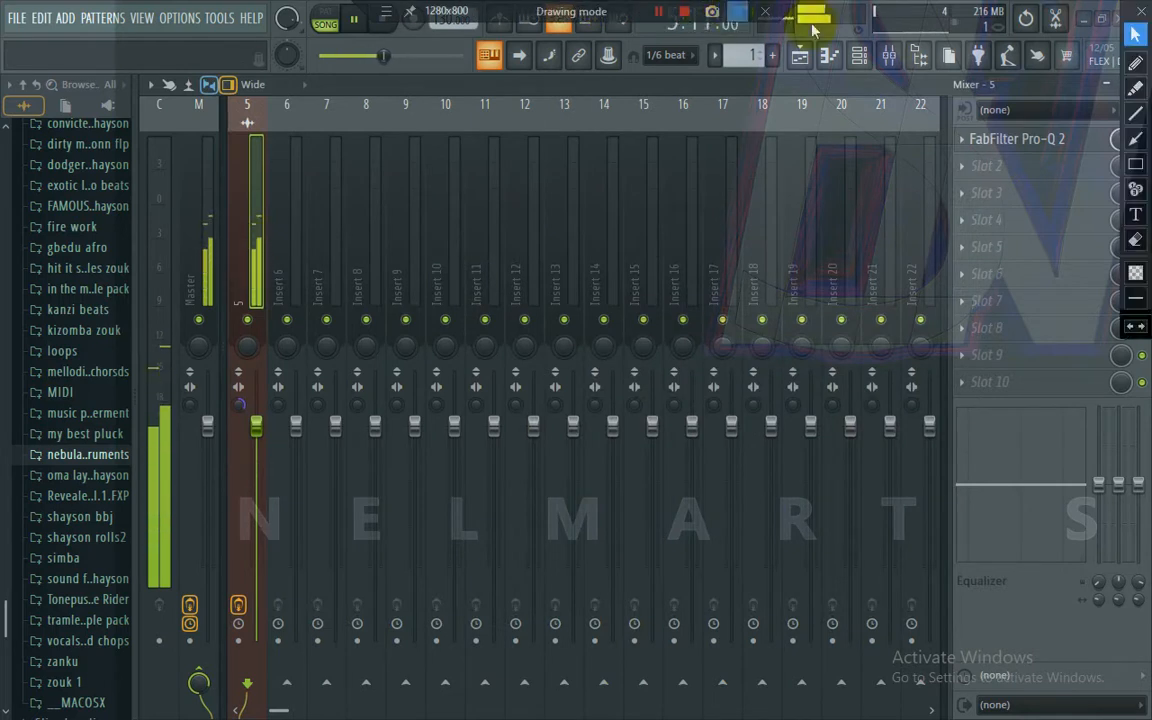
click(727, 194)
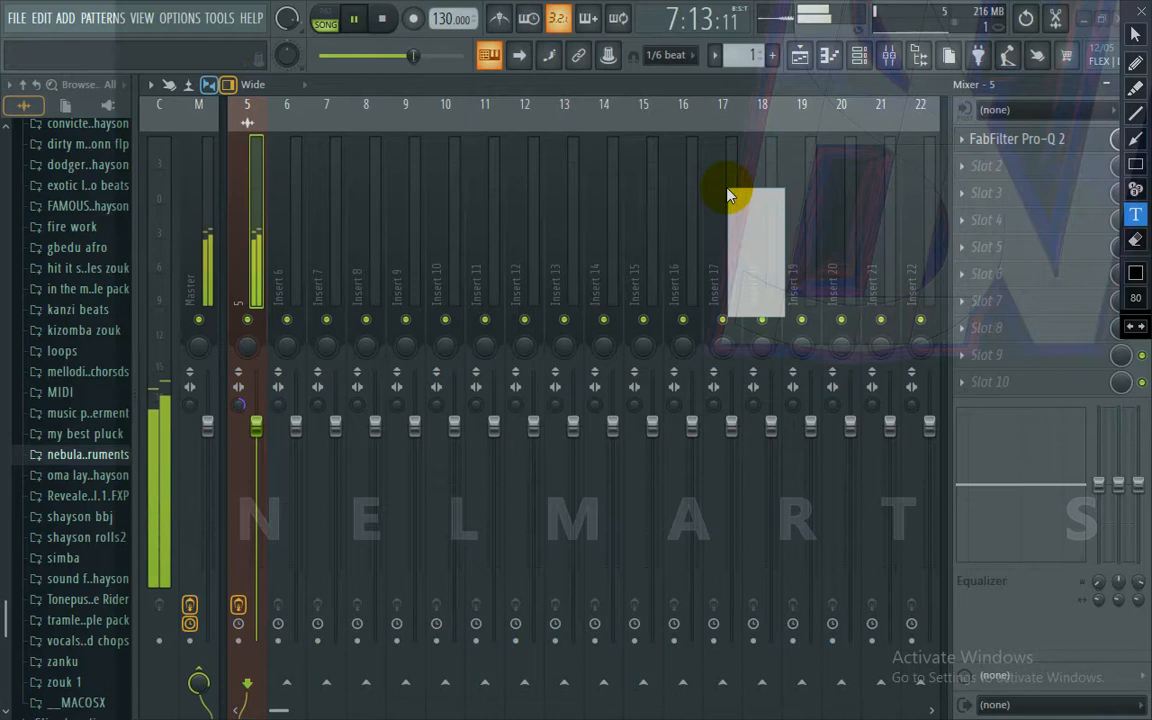
text(first )
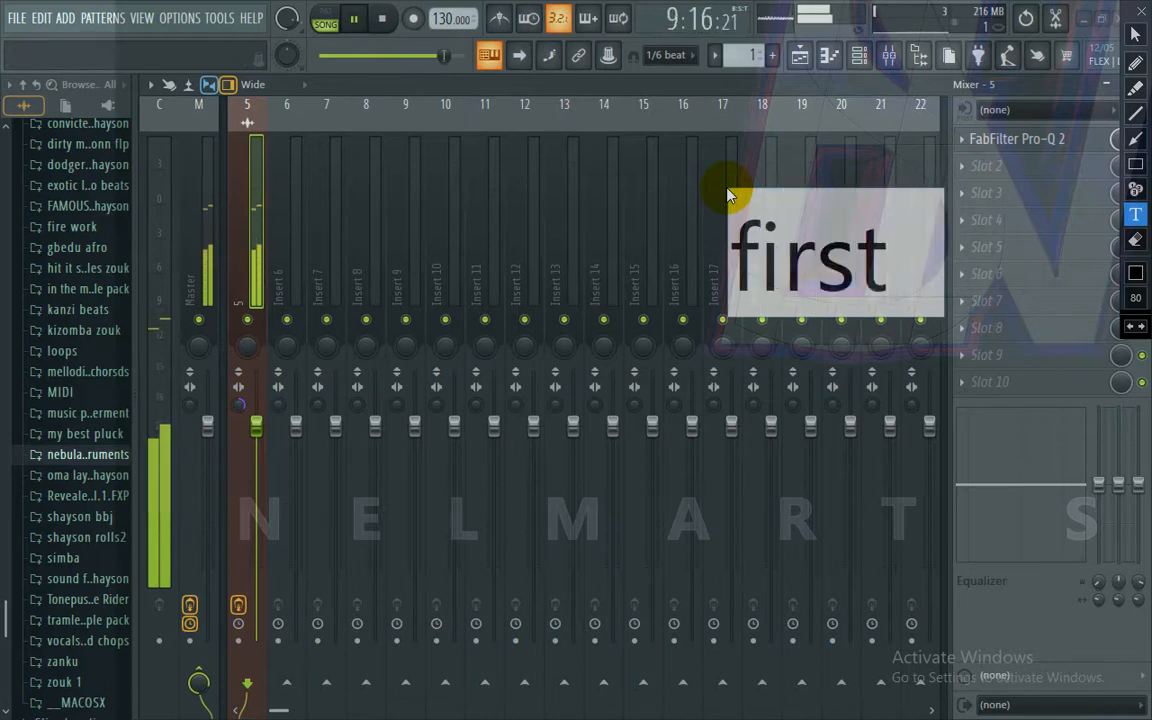
text(take)
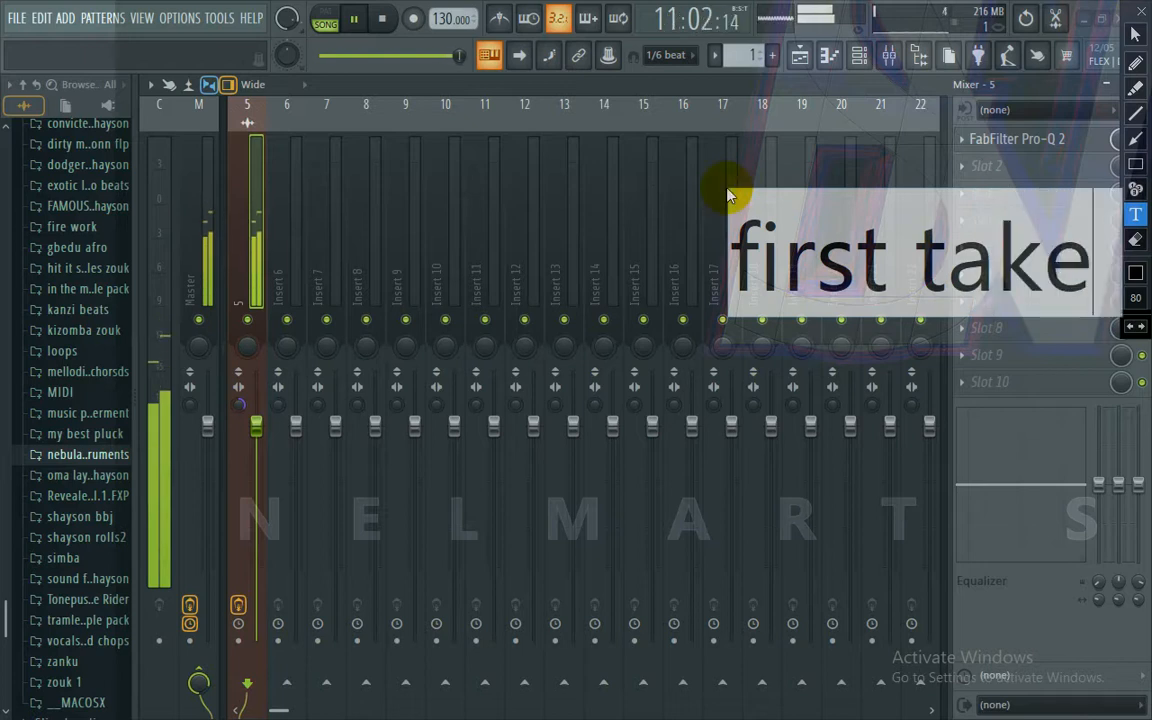
text( out o)
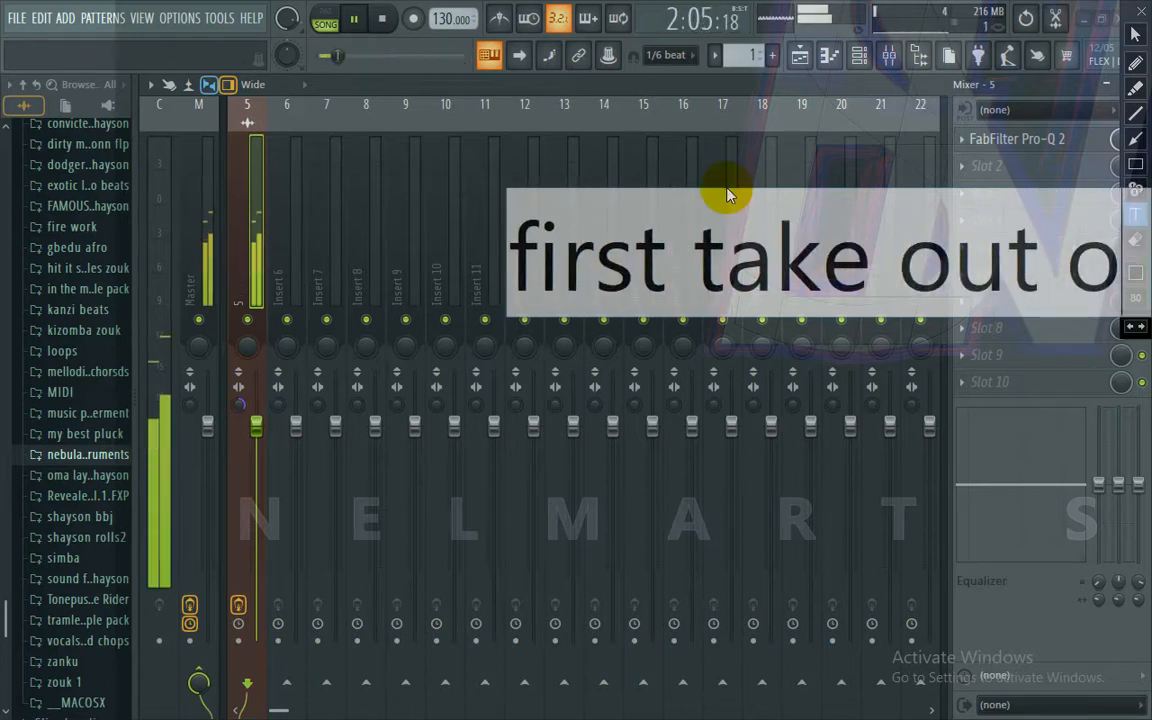
key(BackSpace)
text(all th)
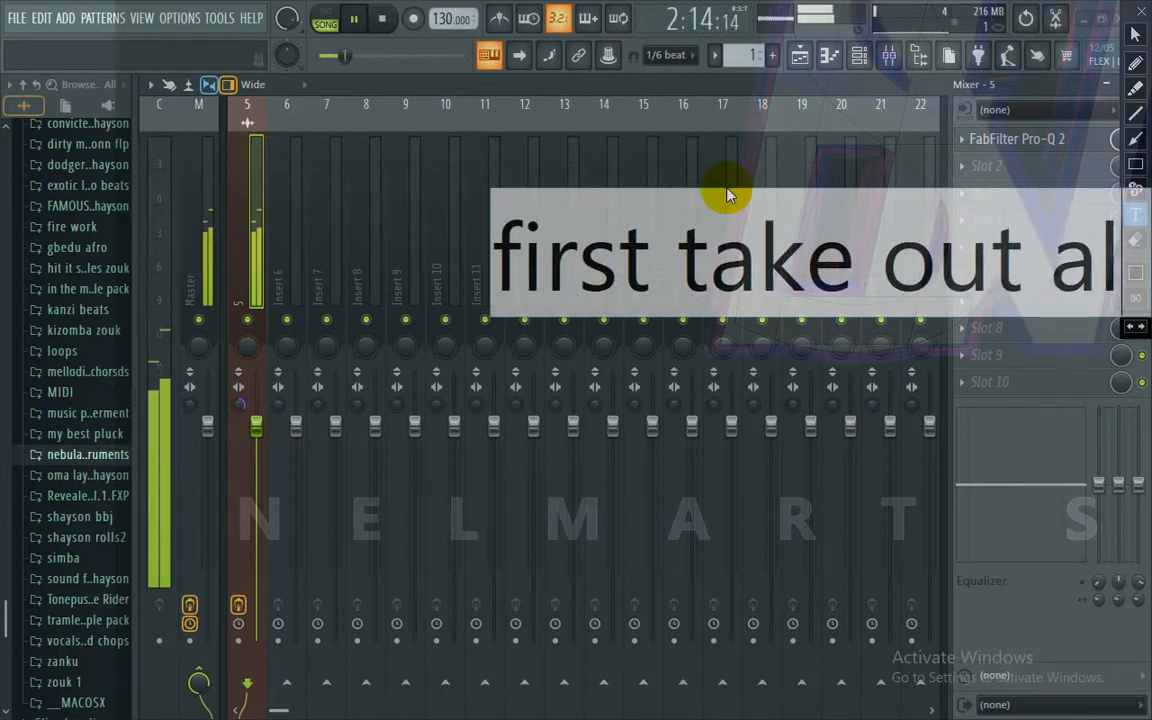
text(e bird)
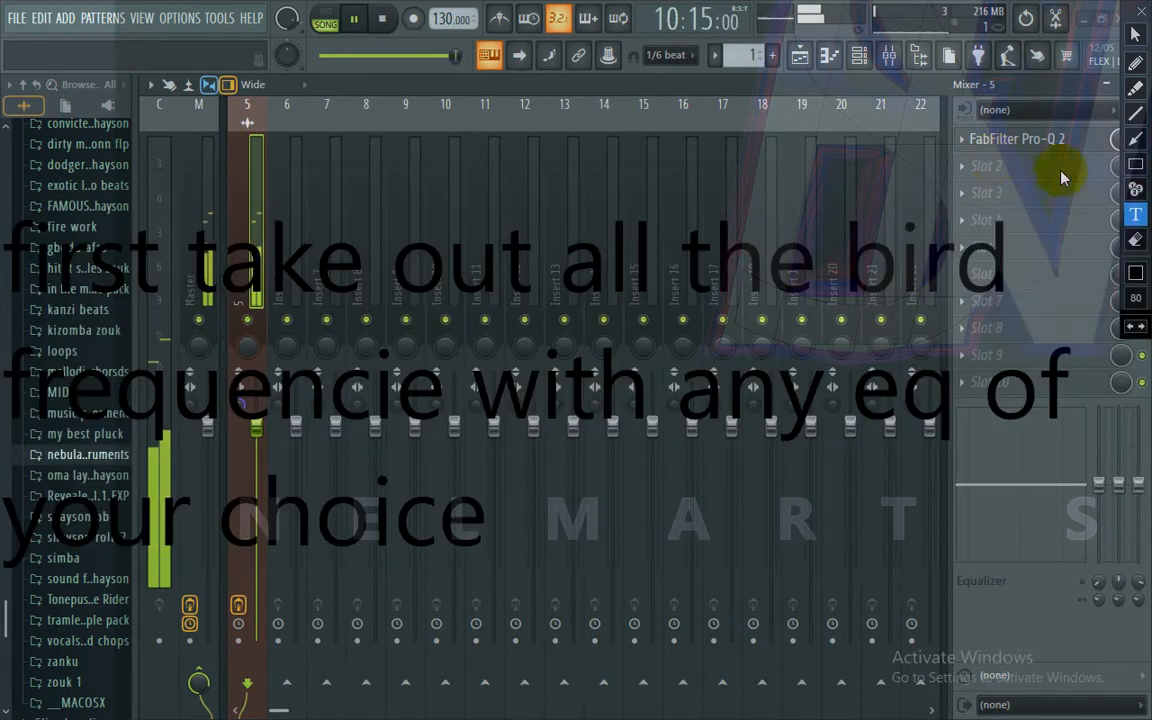
Step: Clear the on-screen note and move the annotation toolbar over the file browser
click(1025, 567)
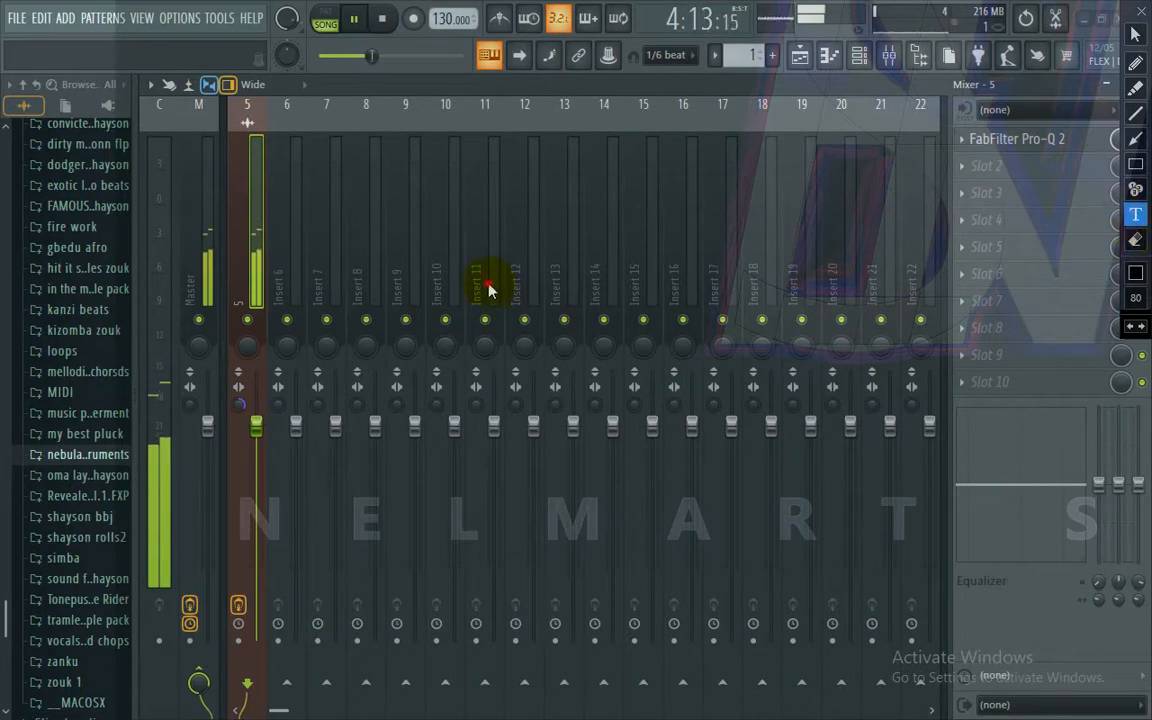
drag(488, 290, 487, 283)
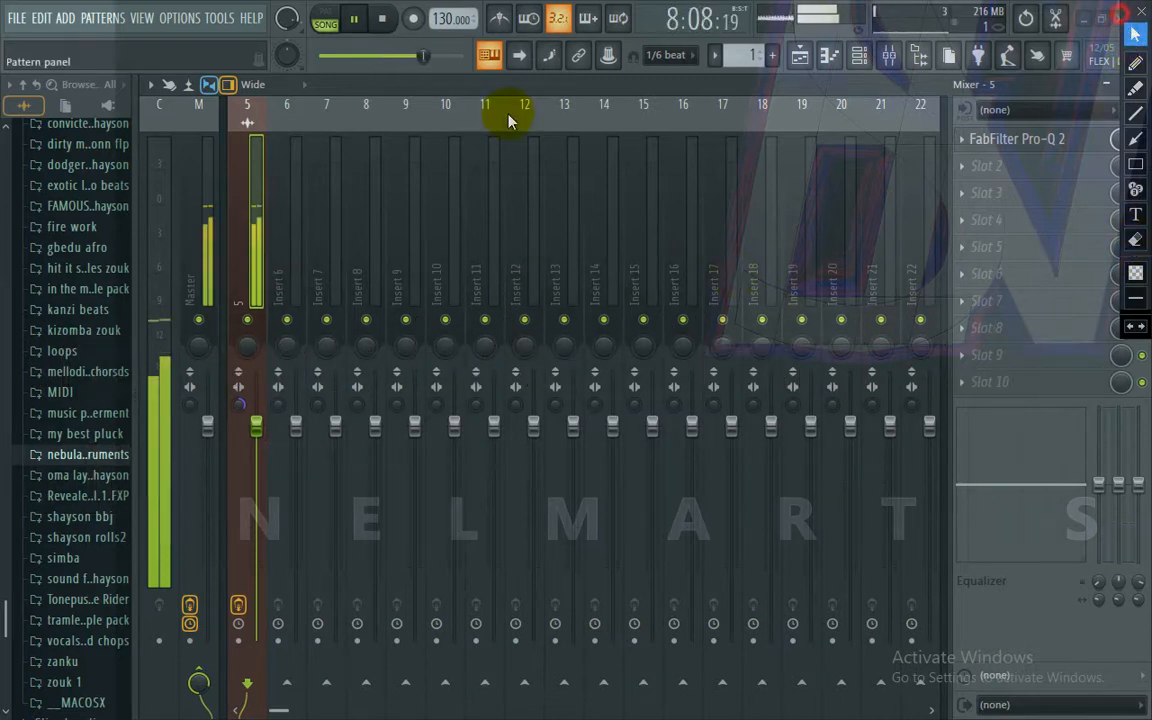
mouse_move(1133, 10)
mouse_down()
mouse_move(610, 180)
mouse_move(290, 222)
mouse_move(89, 292)
mouse_up()
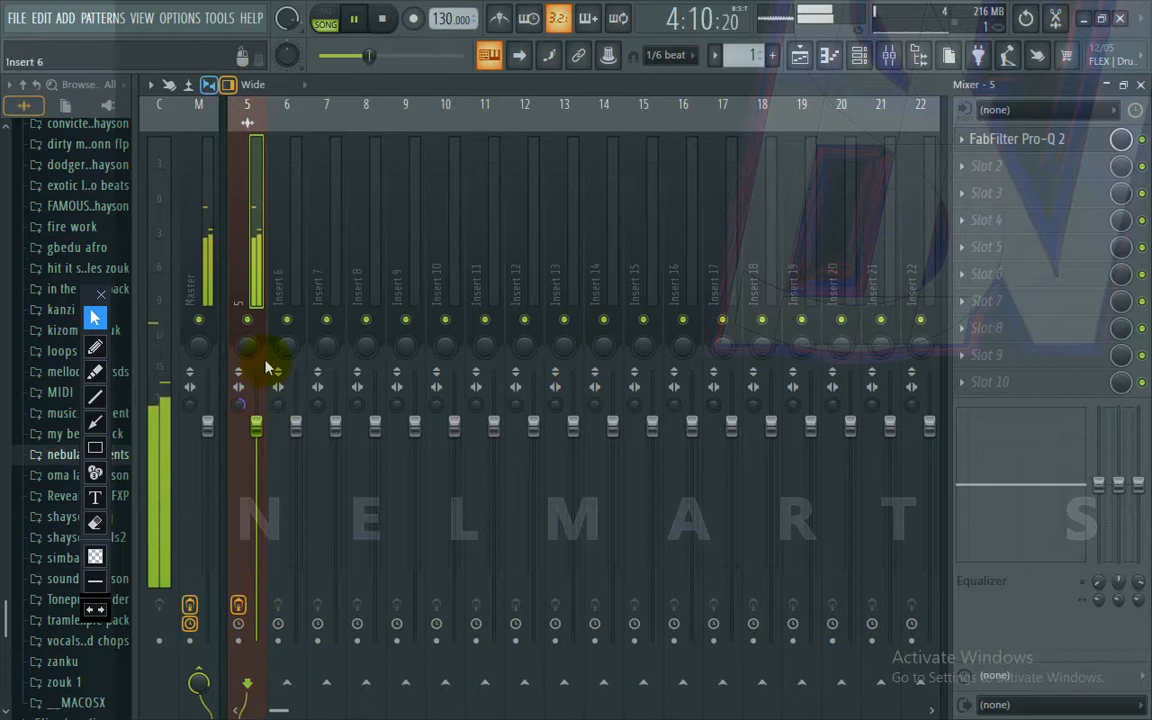
Step: Adjust the stereo separation of track 5 further and load a second FabFilter Pro-Q 2 into its effect slot 2
drag(237, 402, 238, 414)
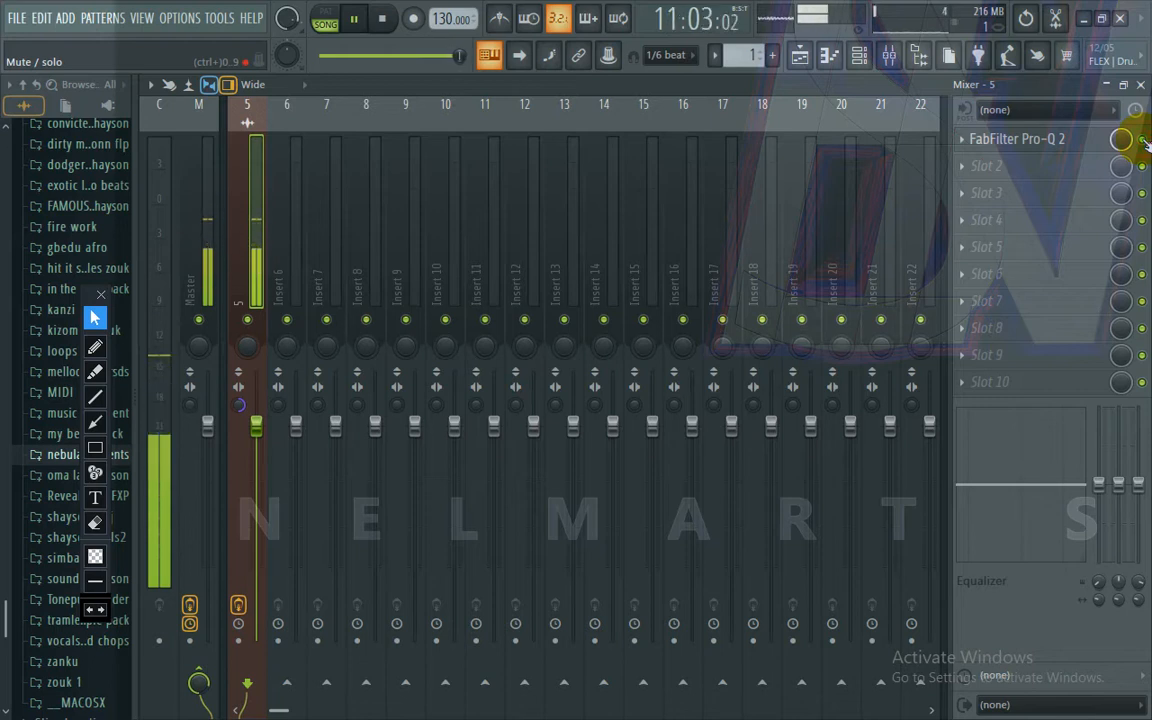
click(1055, 167)
click(763, 120)
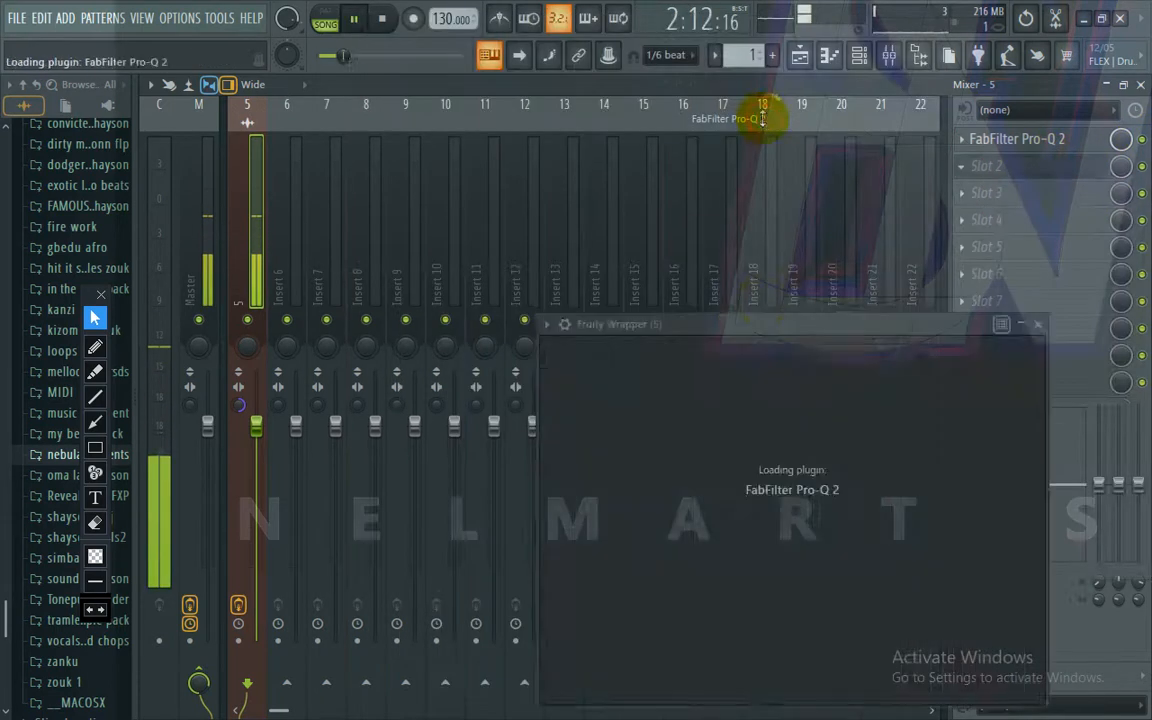
drag(765, 325, 433, 103)
Step: Add a low-shelf cut near 21 Hz, a high-end boost, and bell boosts near 5.7 kHz, 1.4 kHz, 430 Hz and 210 Hz in the second equalizer
drag(245, 290, 295, 610)
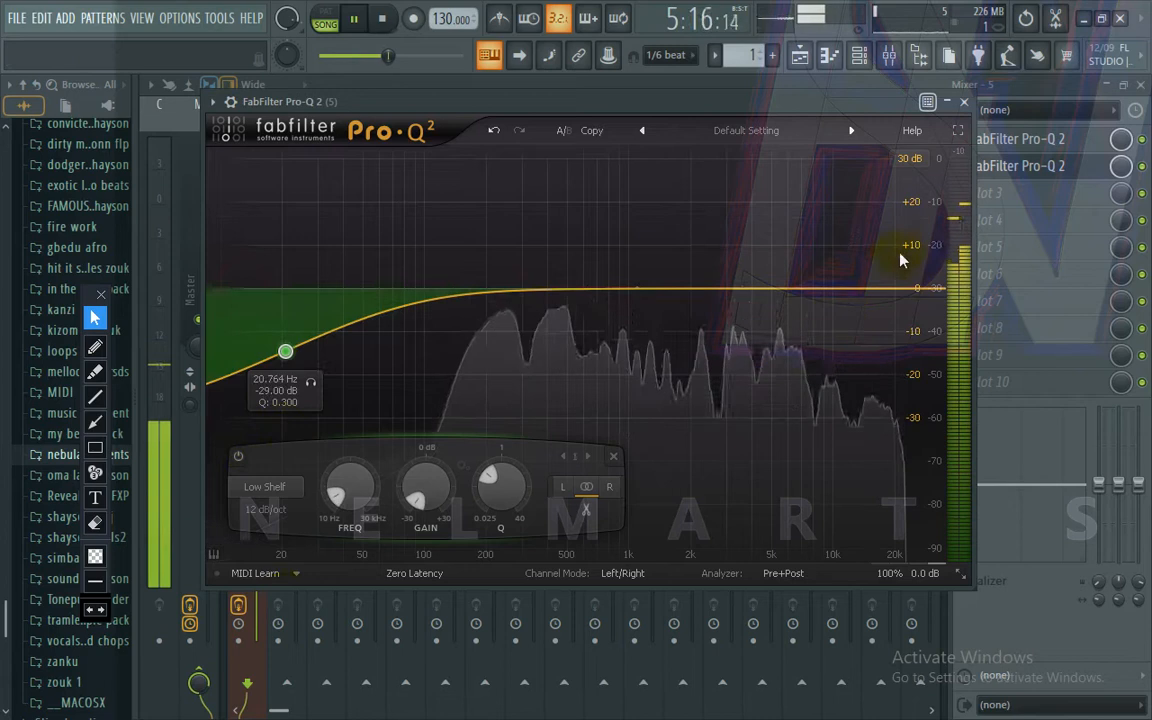
drag(877, 290, 877, 266)
mouse_move(784, 283)
mouse_down()
mouse_move(779, 247)
mouse_move(784, 268)
mouse_up()
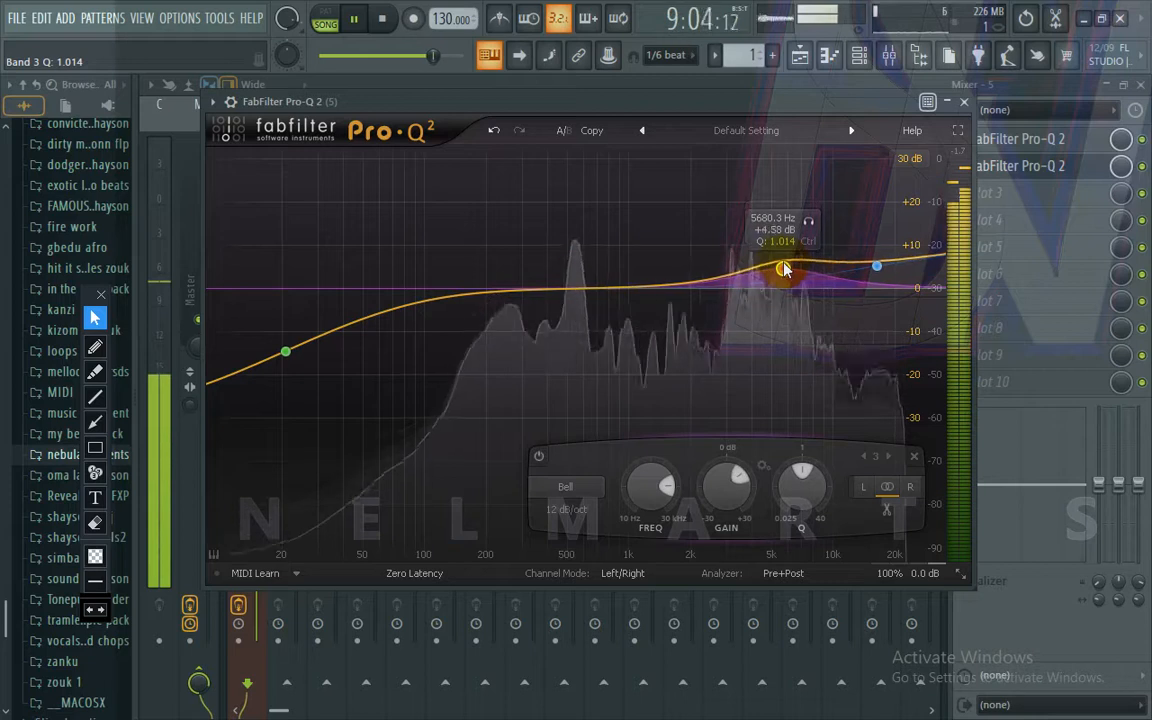
drag(681, 287, 660, 263)
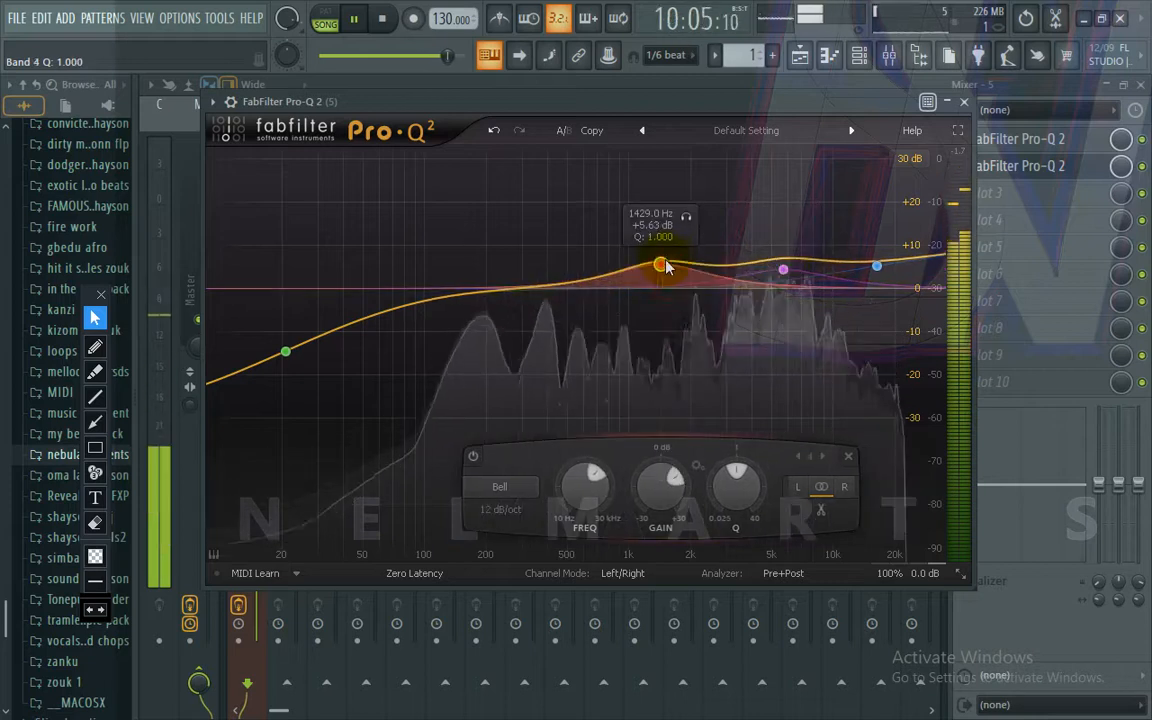
drag(571, 287, 493, 273)
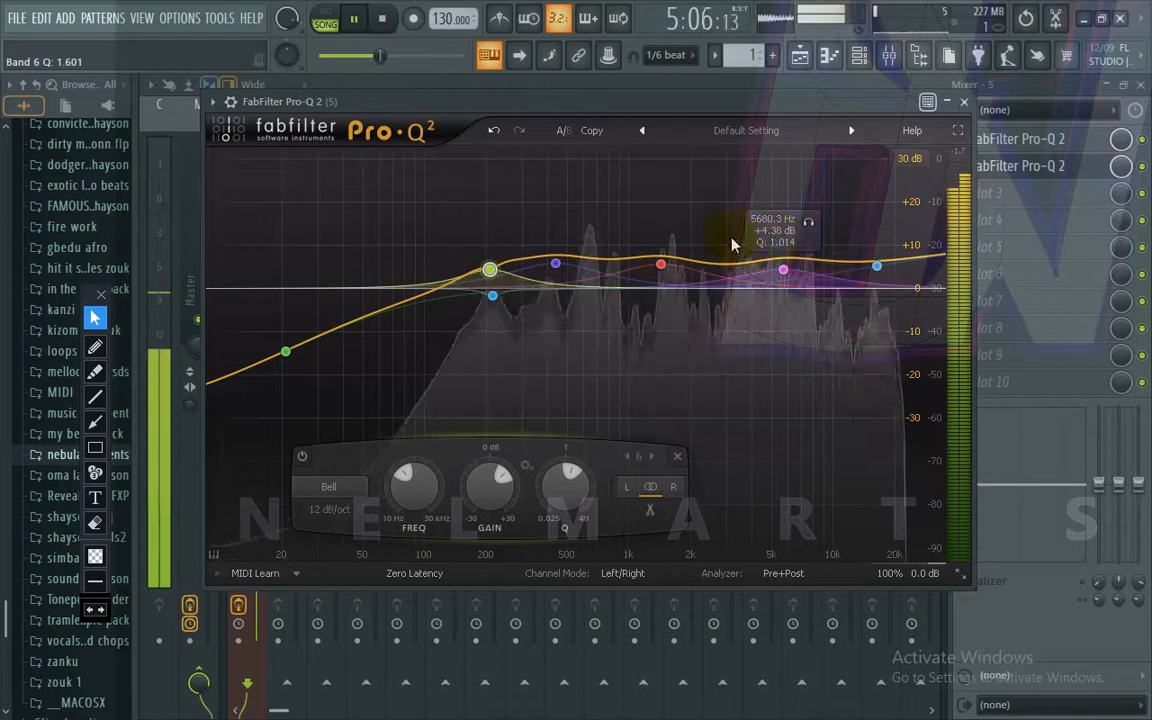
Step: Shift the high-end boost down to about 8 kHz and the two low-mid boosts up to about 800 Hz, then close the second equalizer
drag(885, 221, 815, 237)
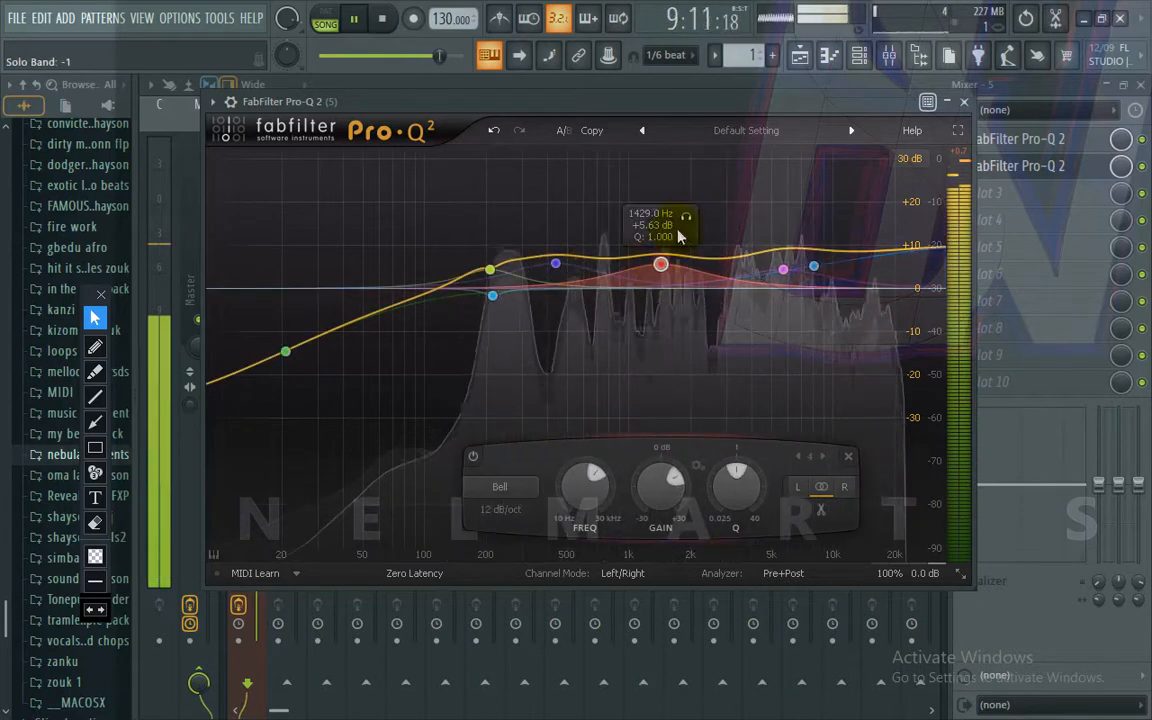
click(686, 219)
mouse_move(686, 222)
mouse_down()
mouse_move(586, 224)
mouse_move(697, 220)
mouse_move(679, 220)
mouse_up()
drag(584, 217, 635, 218)
drag(515, 221, 655, 226)
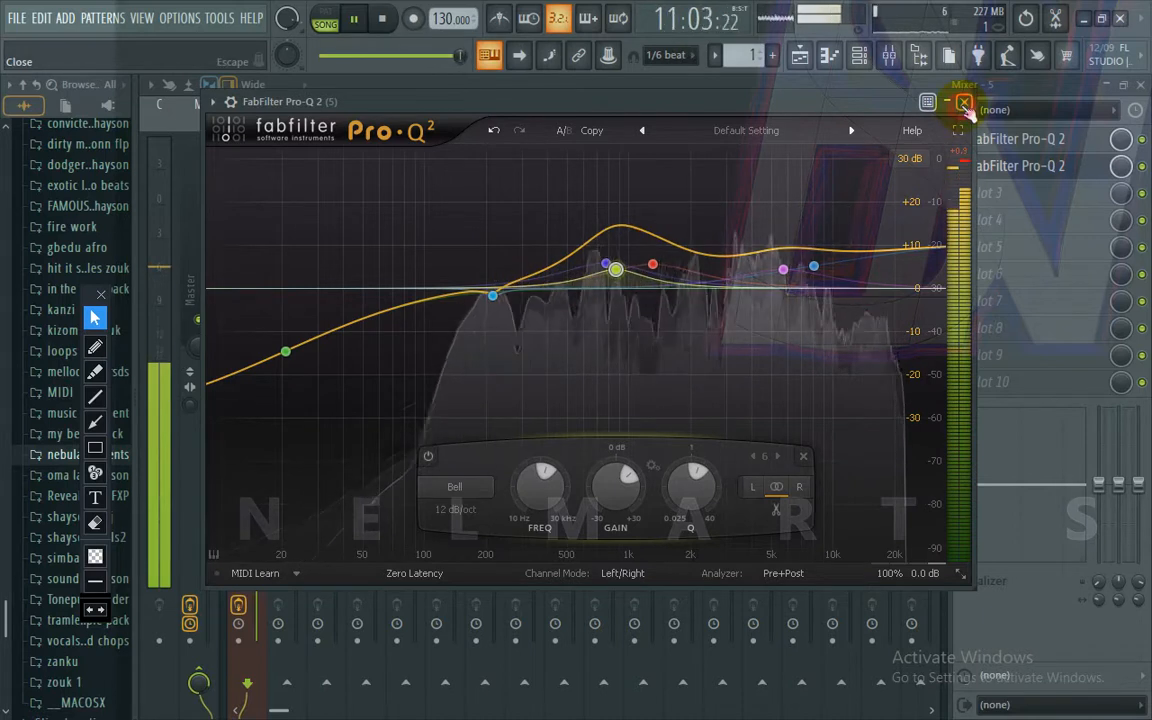
click(964, 104)
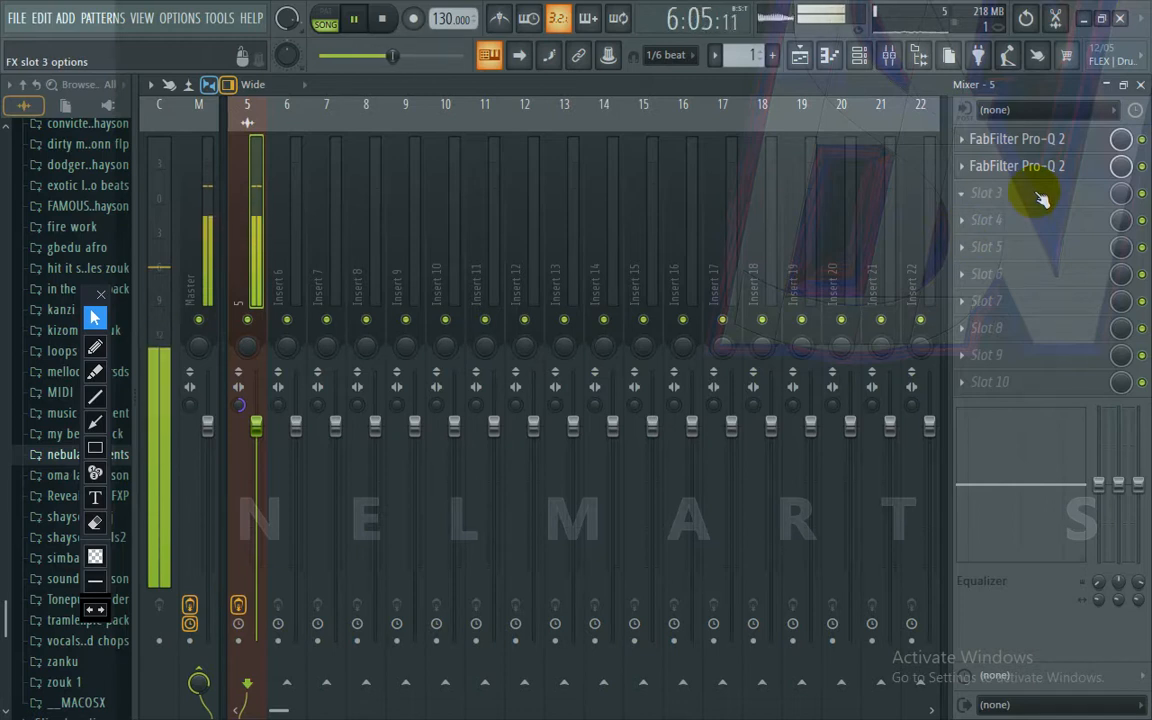
Step: Load Fruity Reeverb 2 into effect slot 3 of track 5 and reposition its window
click(1033, 194)
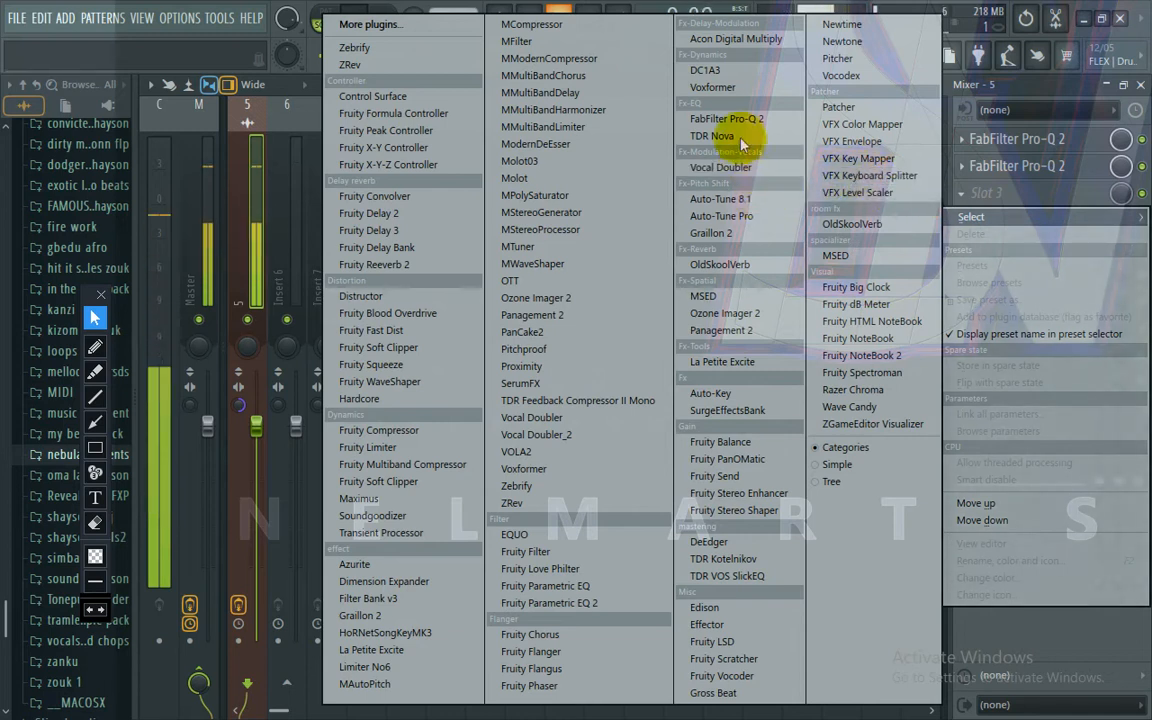
click(452, 267)
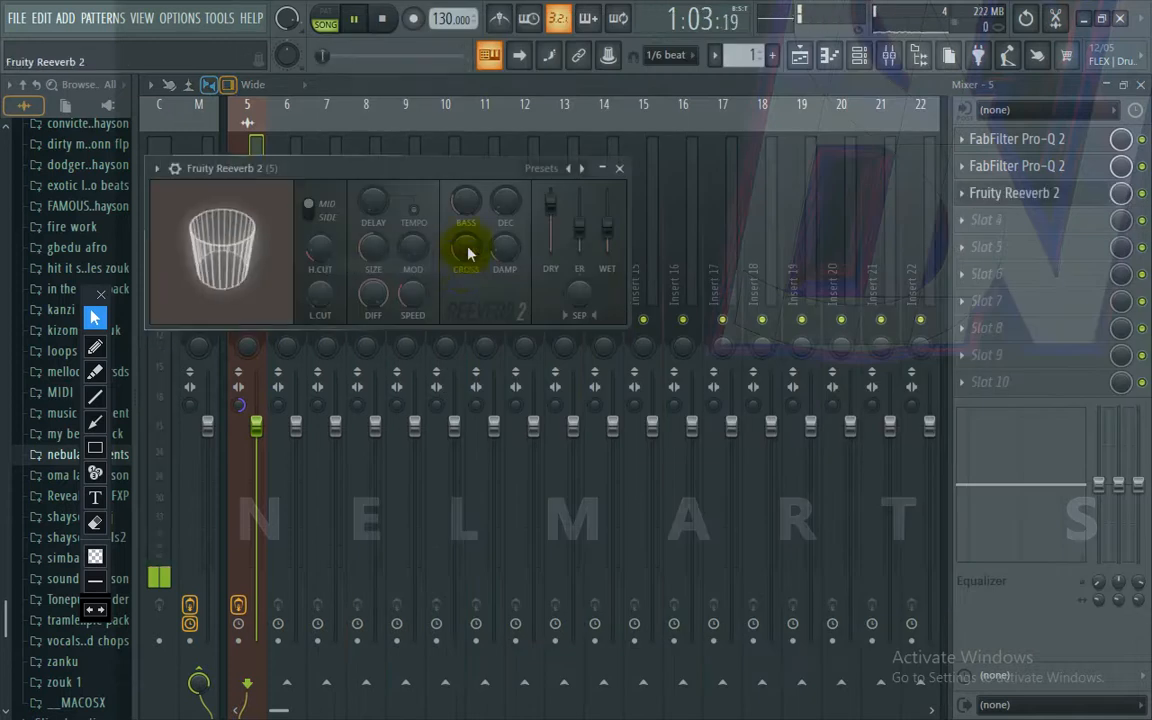
drag(460, 175, 642, 204)
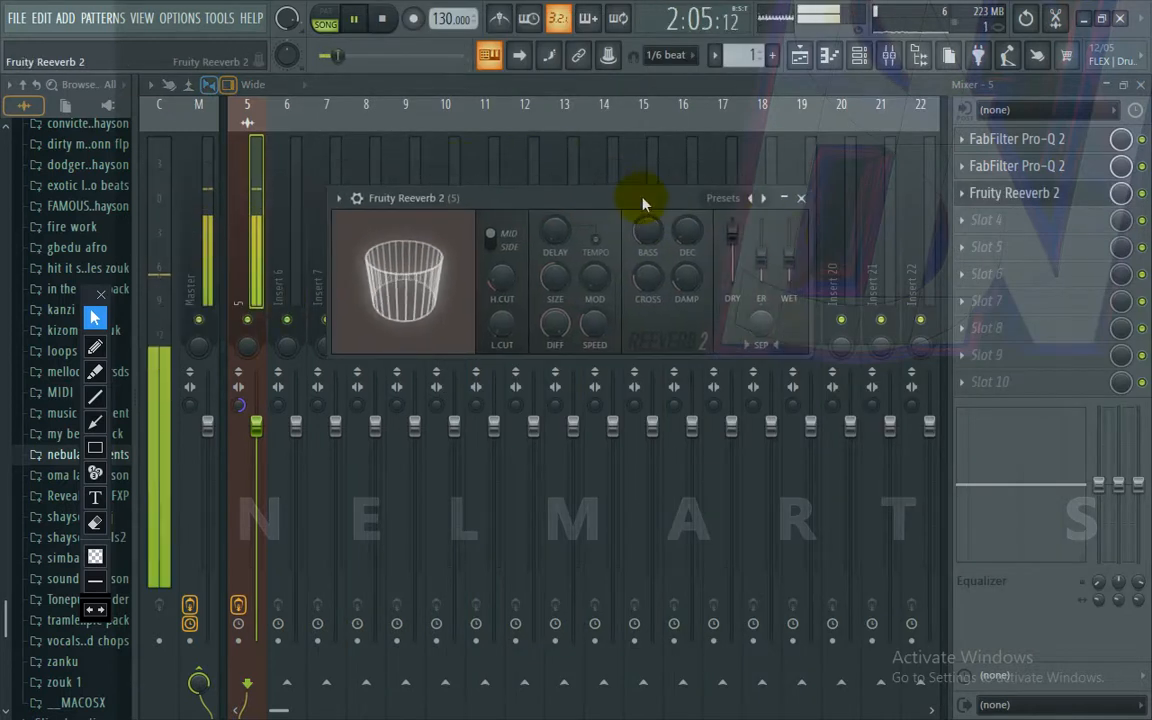
Step: Set the reverb's wet level to about 21%, adjust its dry level and stereo separation, and close the reverb window
drag(790, 244, 790, 268)
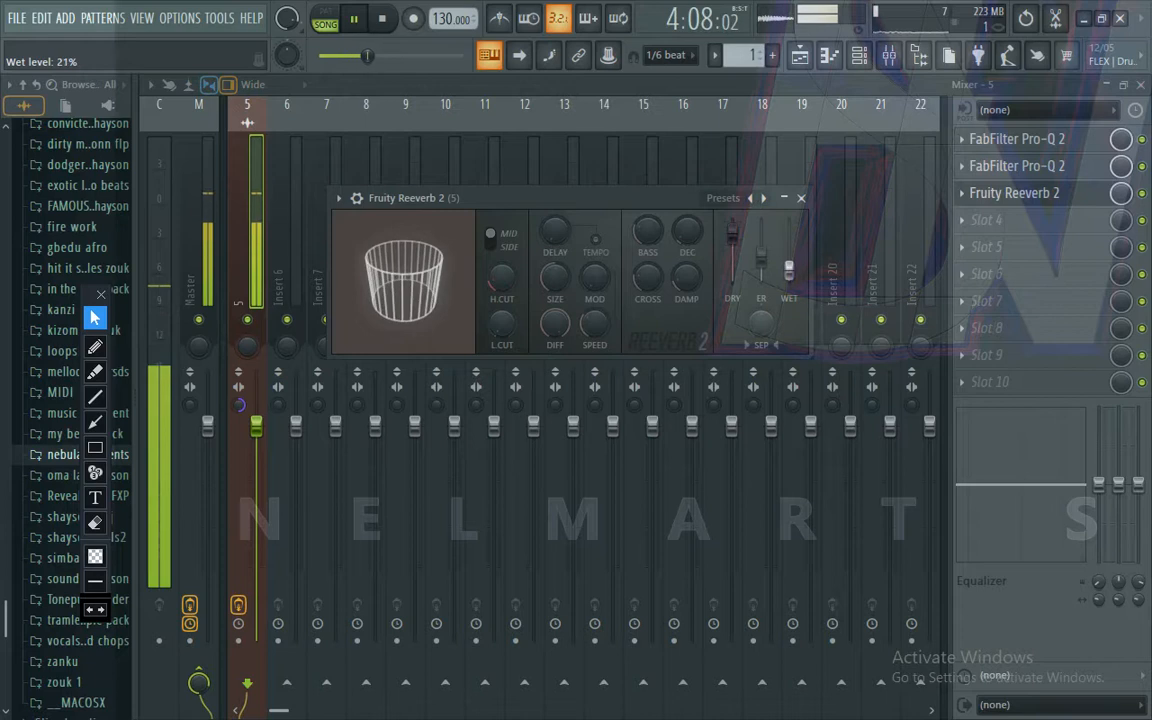
drag(733, 232, 775, 268)
mouse_move(764, 316)
mouse_down()
mouse_move(764, 300)
mouse_move(764, 334)
mouse_up()
drag(737, 243, 738, 240)
drag(656, 199, 656, 180)
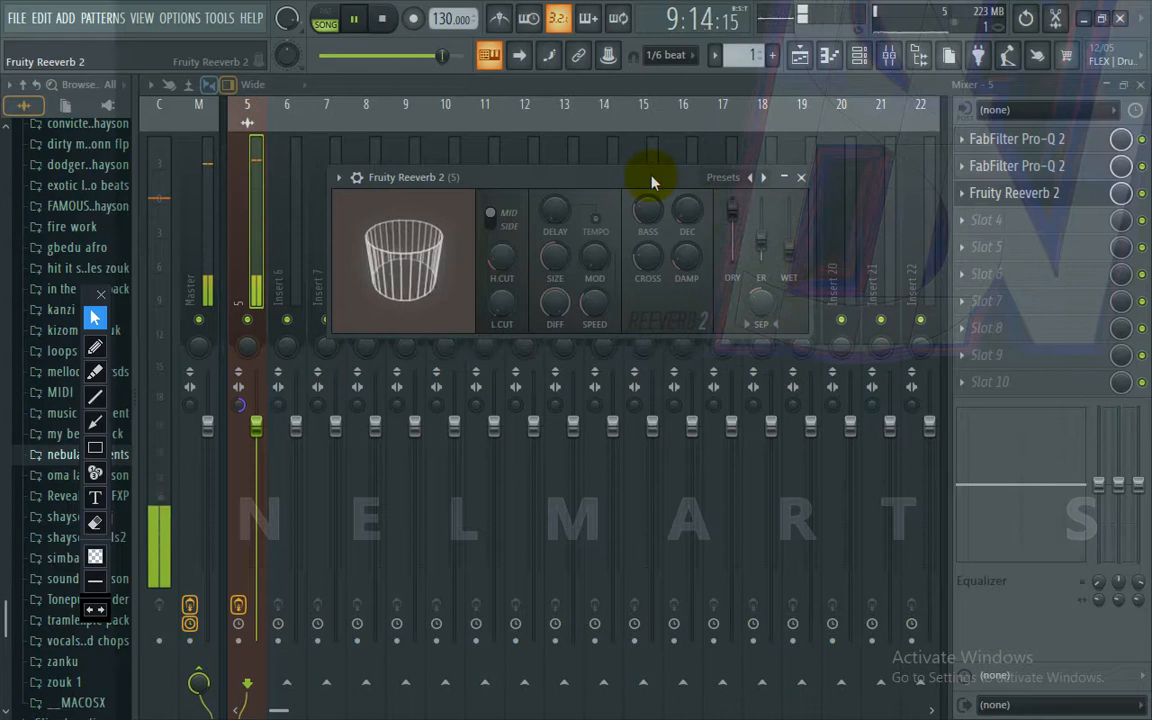
click(800, 177)
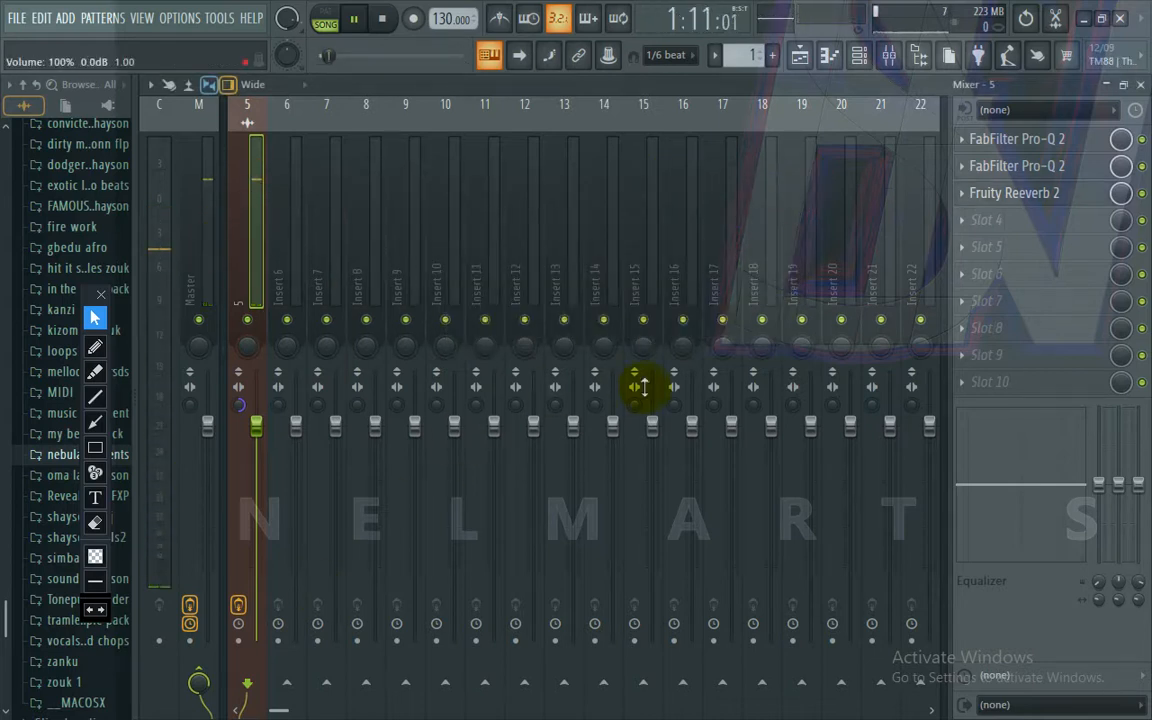
Step: Load Maximus into effect slot 4 of mixer track 5
click(990, 220)
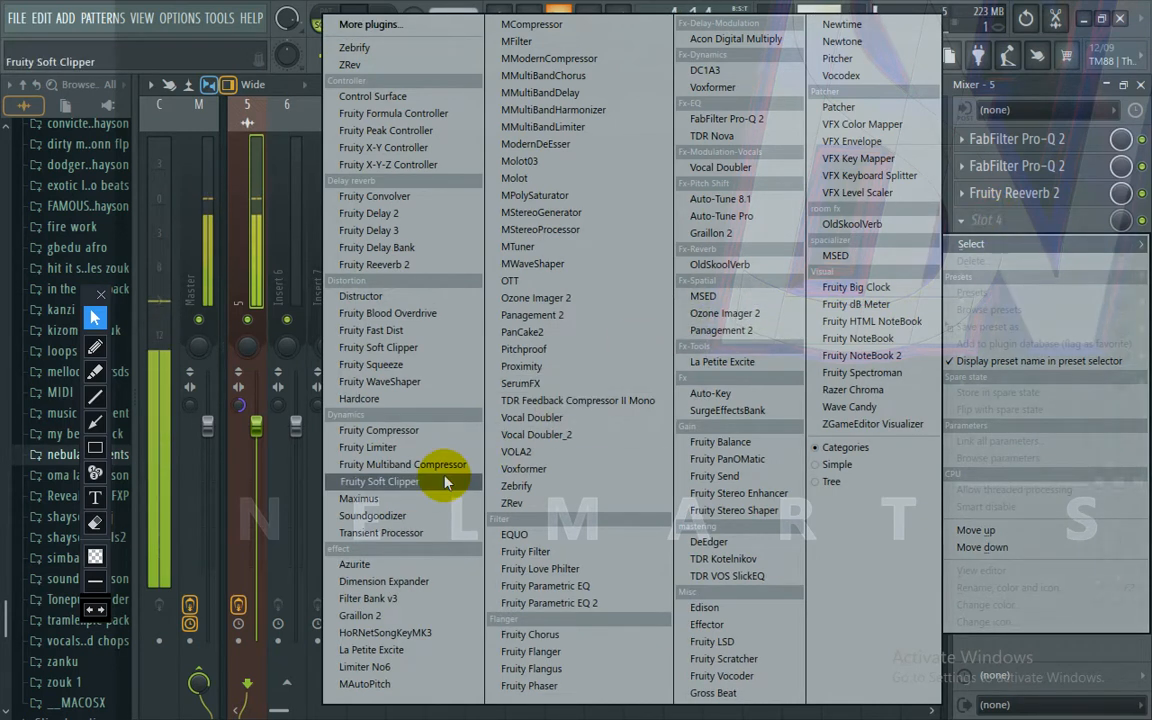
click(432, 499)
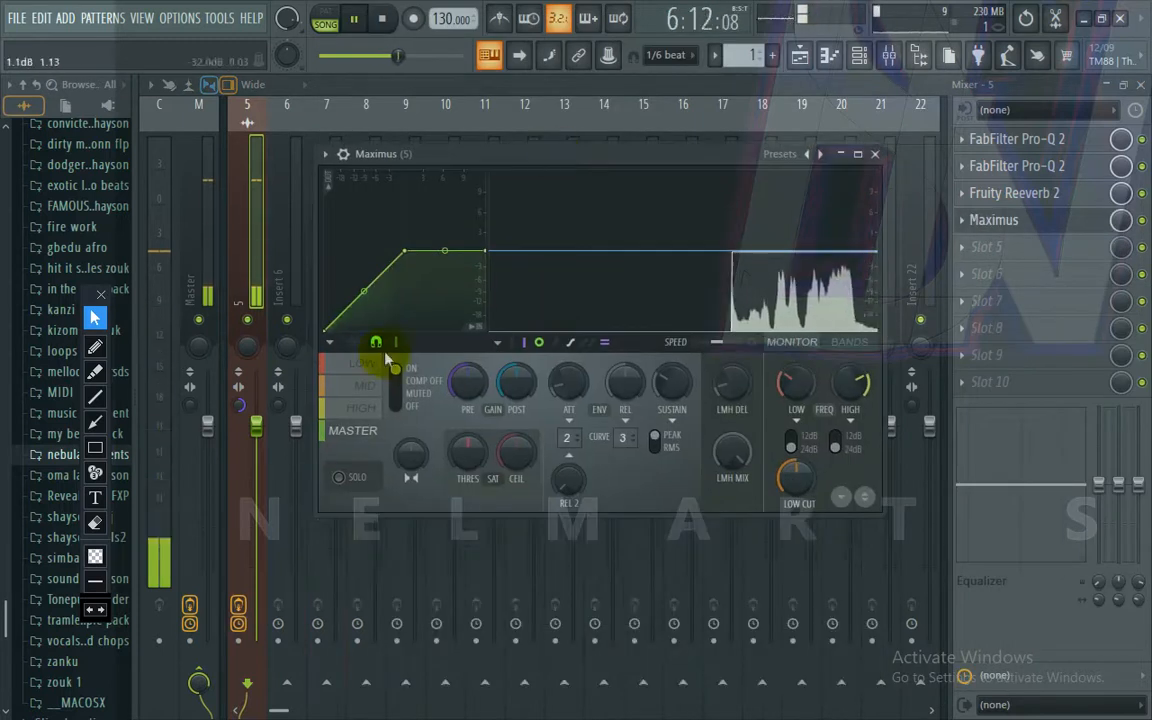
Step: Audition the low and mid bands of Maximus in solo, switch solo off from the master band, and close the plugin window
click(362, 366)
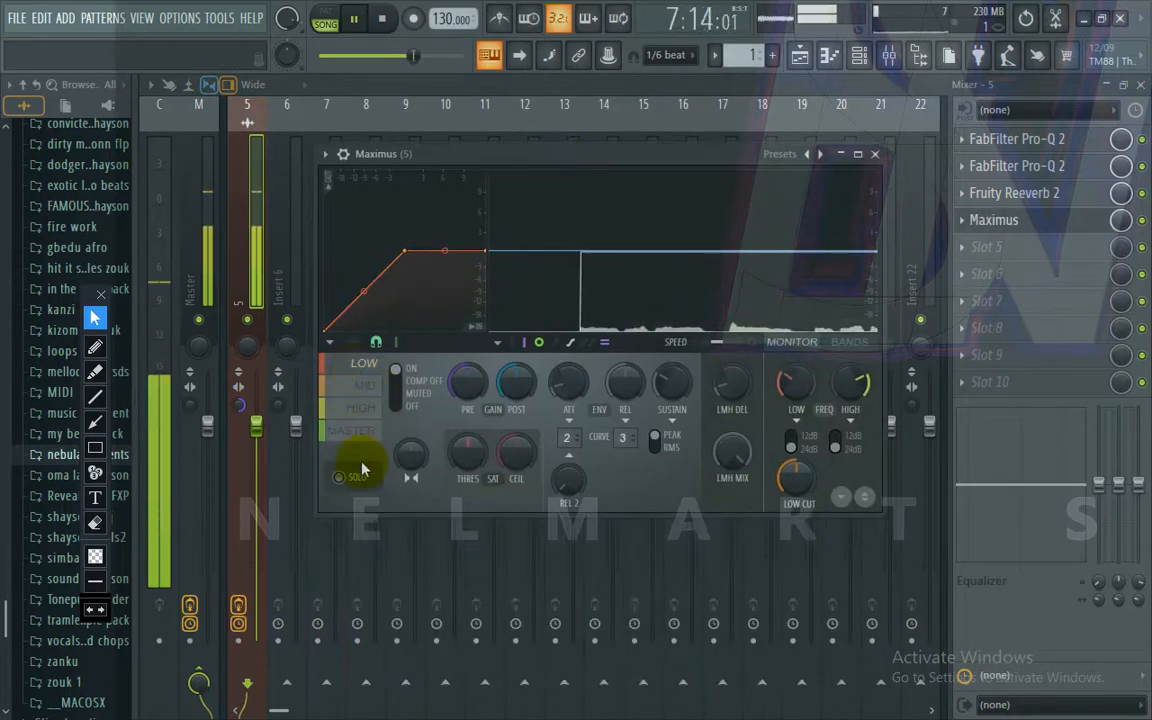
click(340, 477)
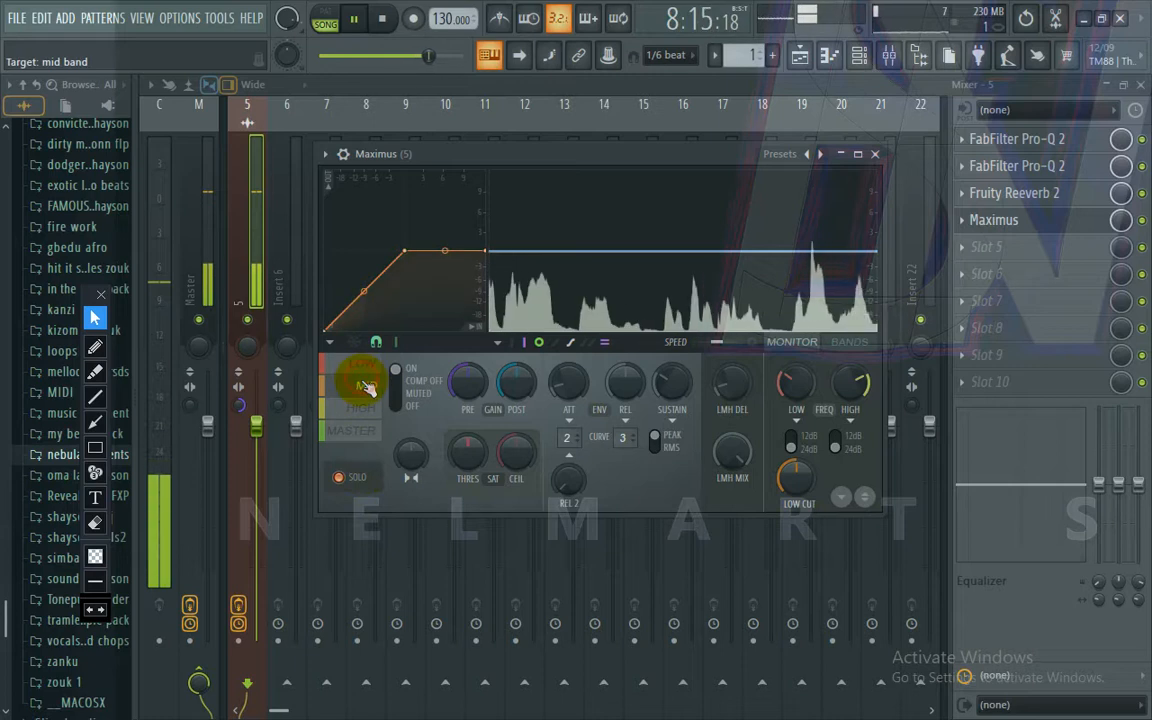
click(367, 438)
click(348, 477)
click(876, 155)
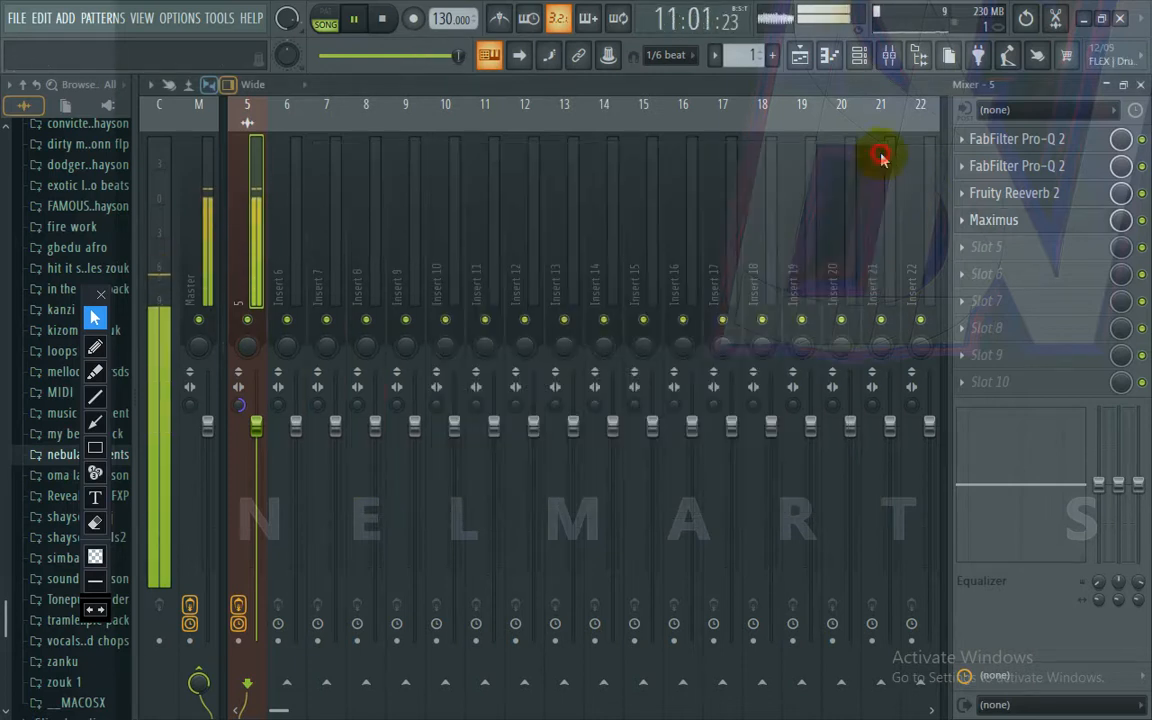
Step: Delete Maximus from effect slot 4 of mixer track 5
right_click(964, 226)
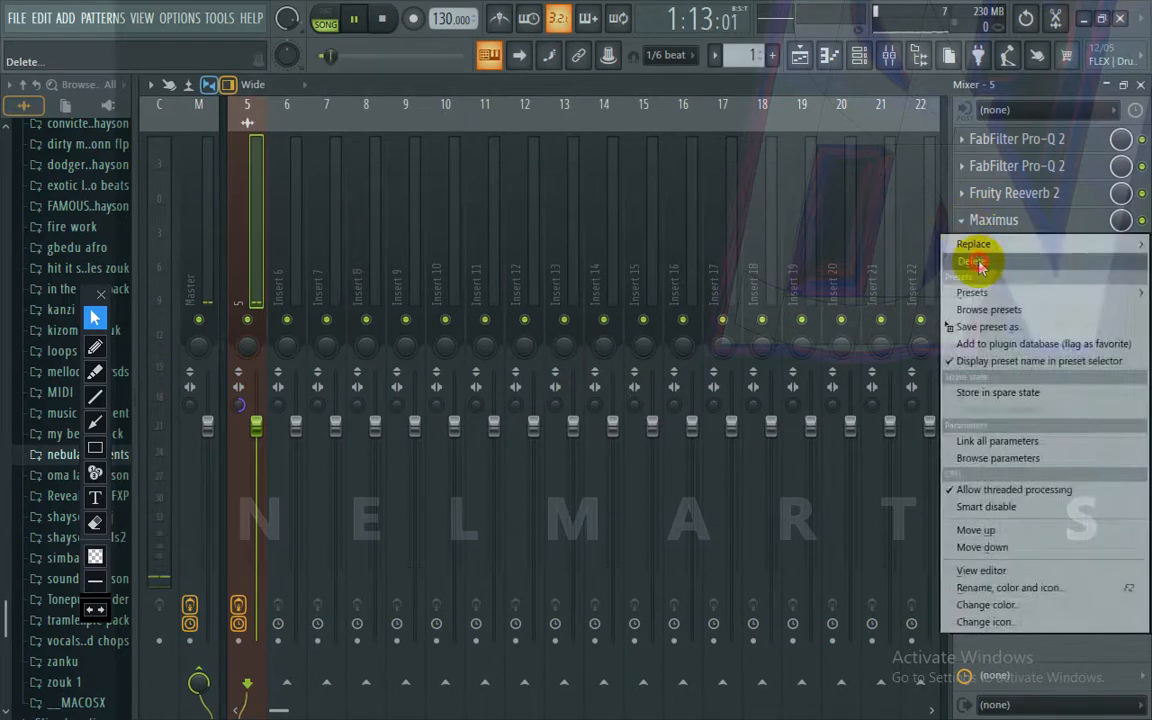
click(970, 260)
click(664, 431)
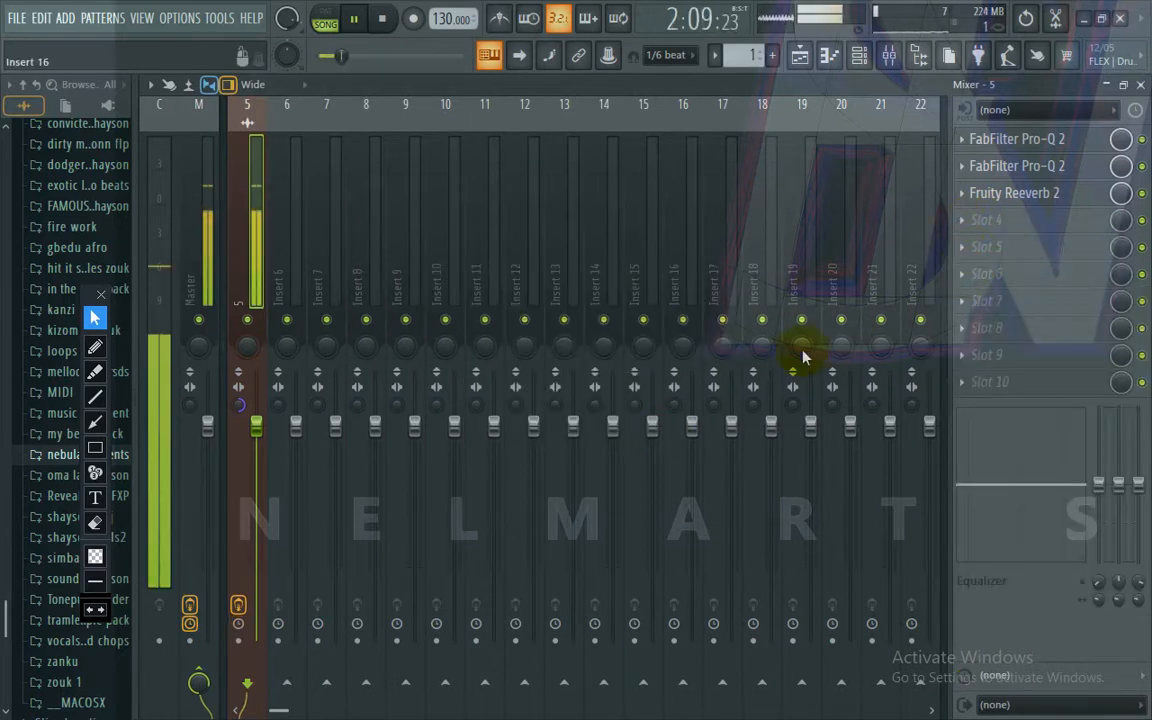
Step: Load Pitcher into effect slot 4 of track 5 and reposition its window
click(985, 222)
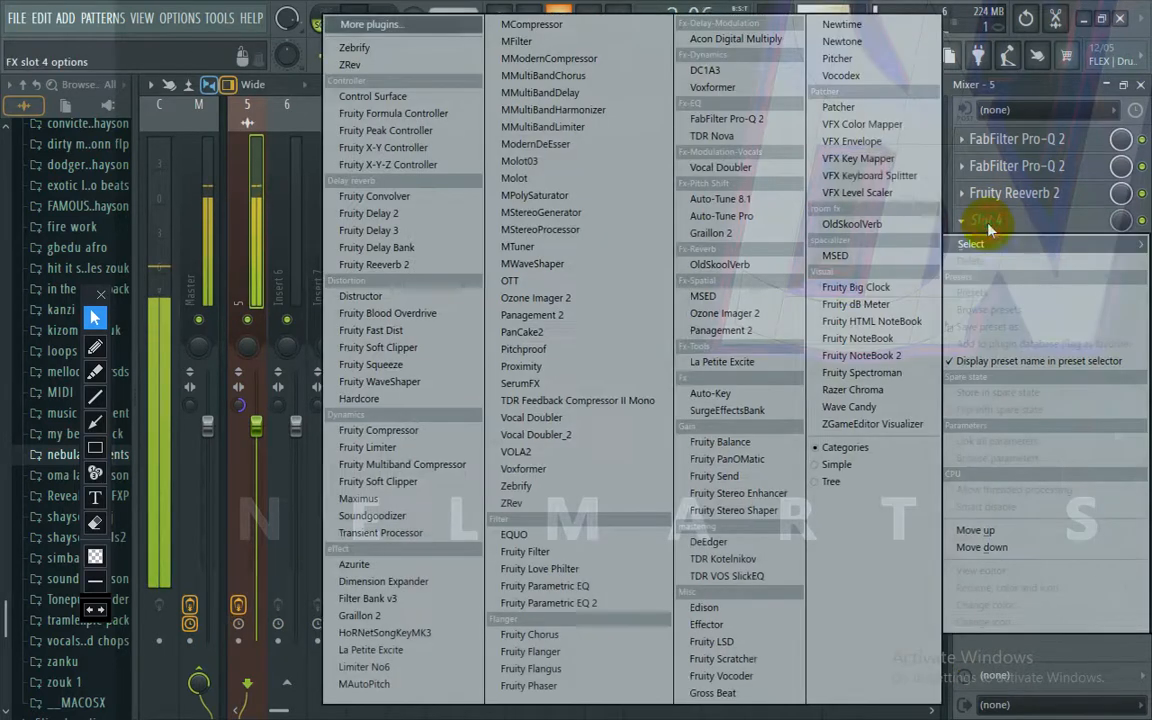
click(894, 62)
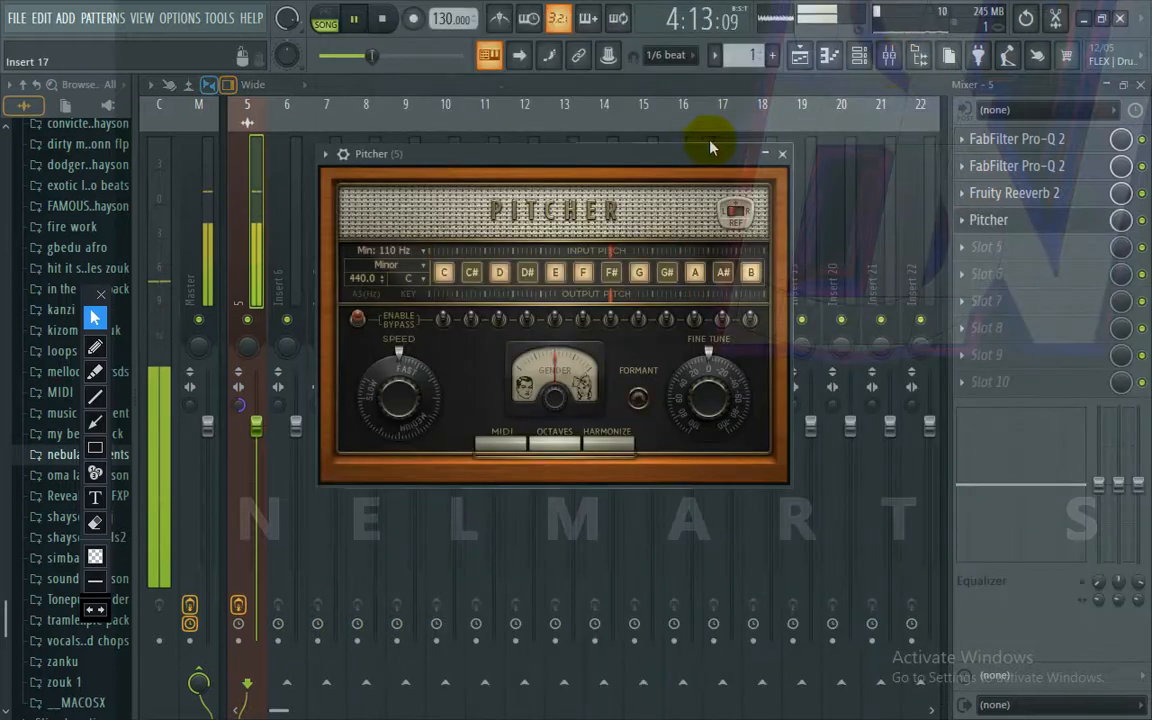
drag(683, 157, 738, 130)
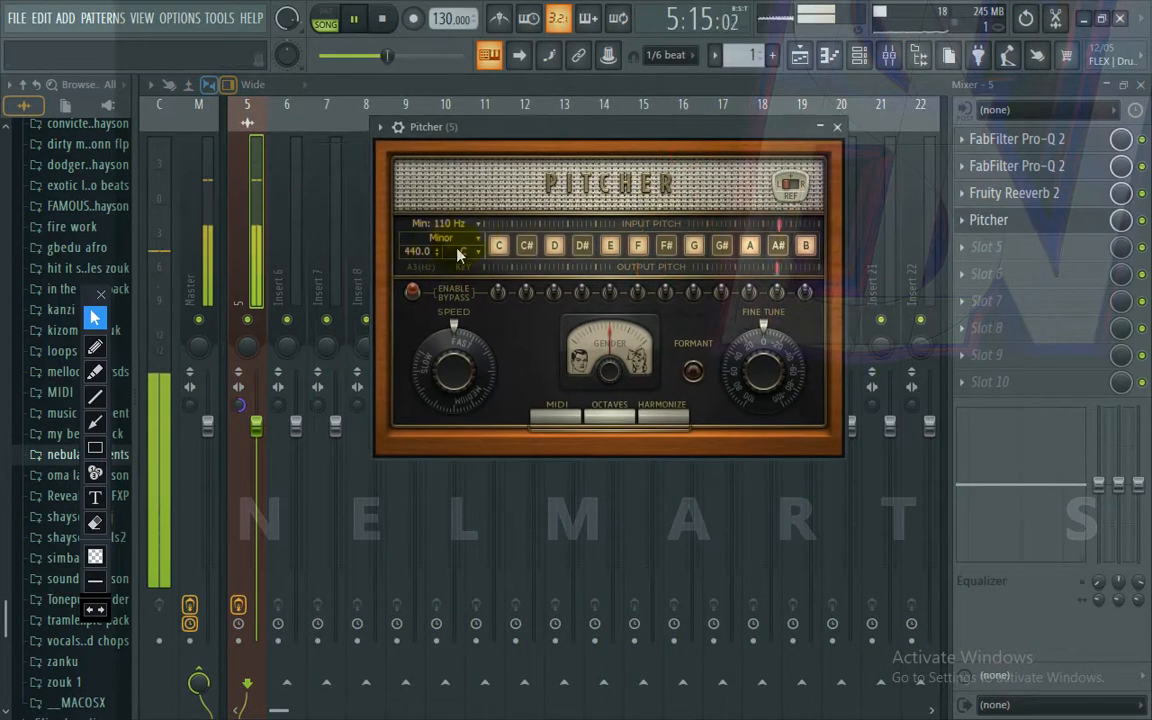
Step: Set Pitcher's scale to Major and its key to F#
click(463, 241)
click(505, 203)
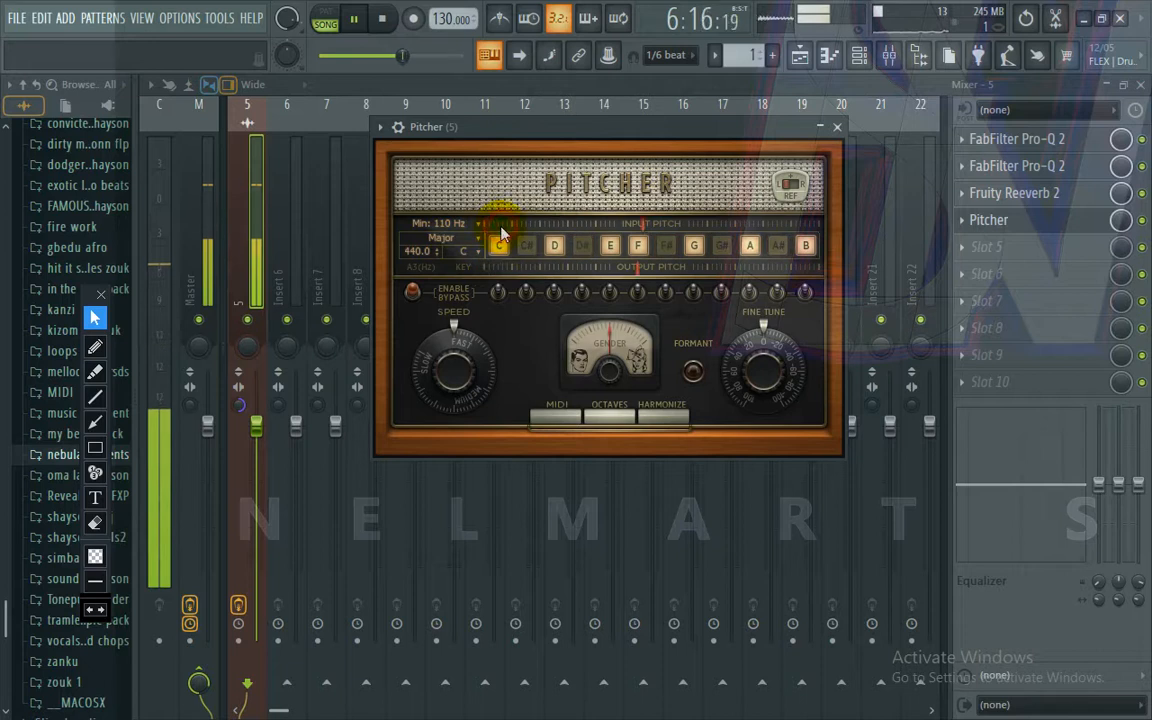
click(458, 253)
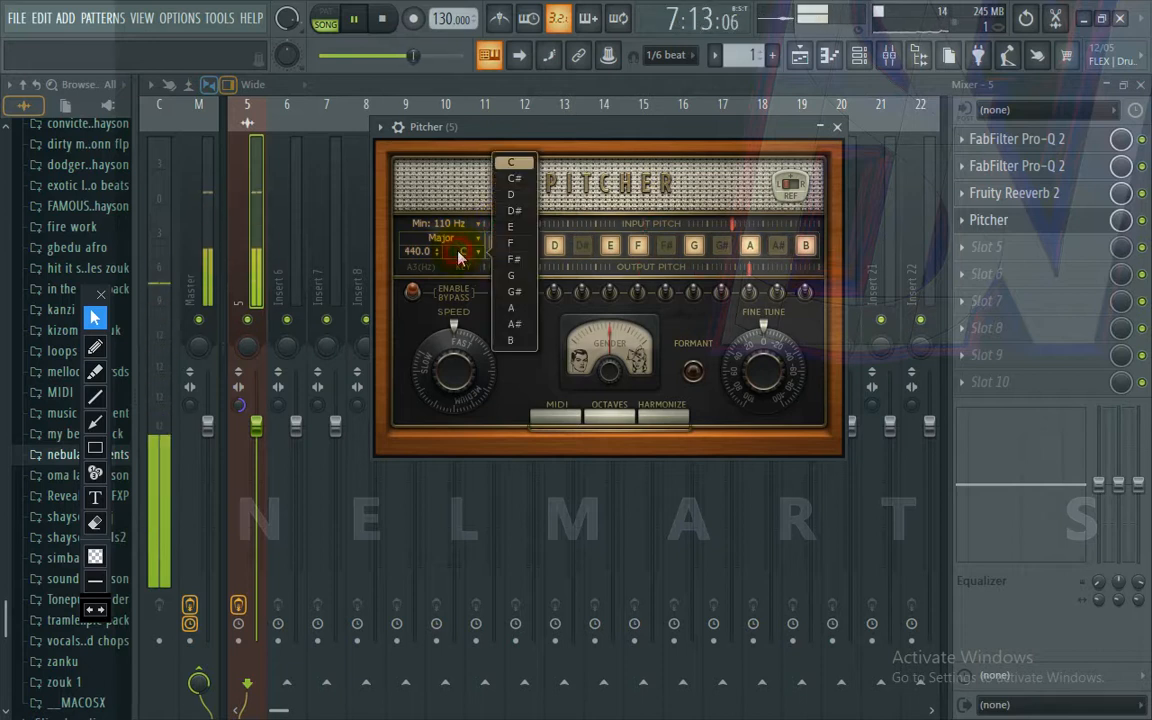
click(514, 259)
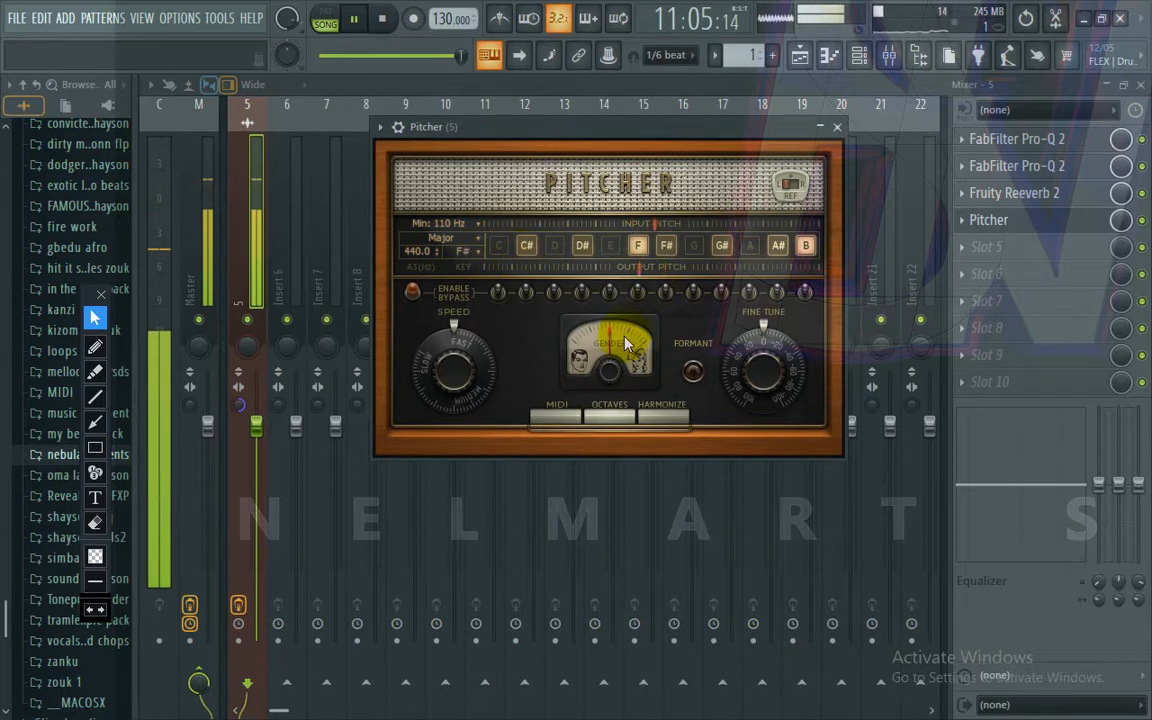
Step: Shift Pitcher's gender toward the male side, adjust its fine tune, close the plugin window, and slightly lower its slot's mix level
drag(610, 371, 610, 400)
drag(757, 350, 757, 366)
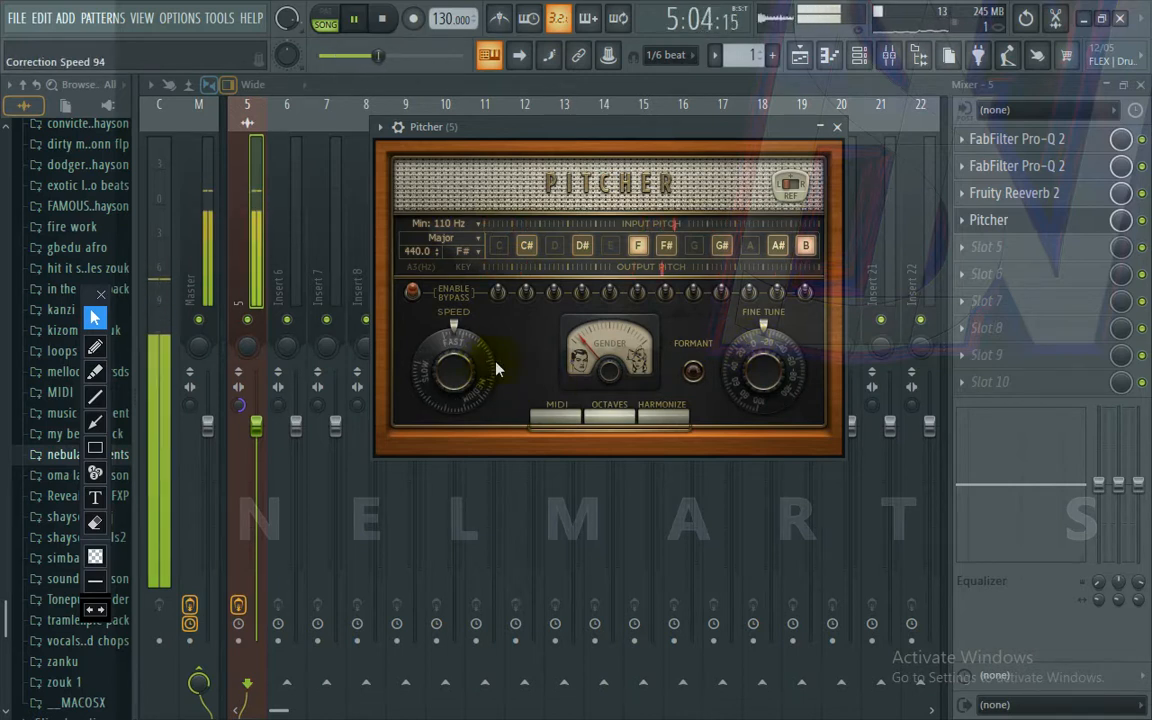
click(838, 128)
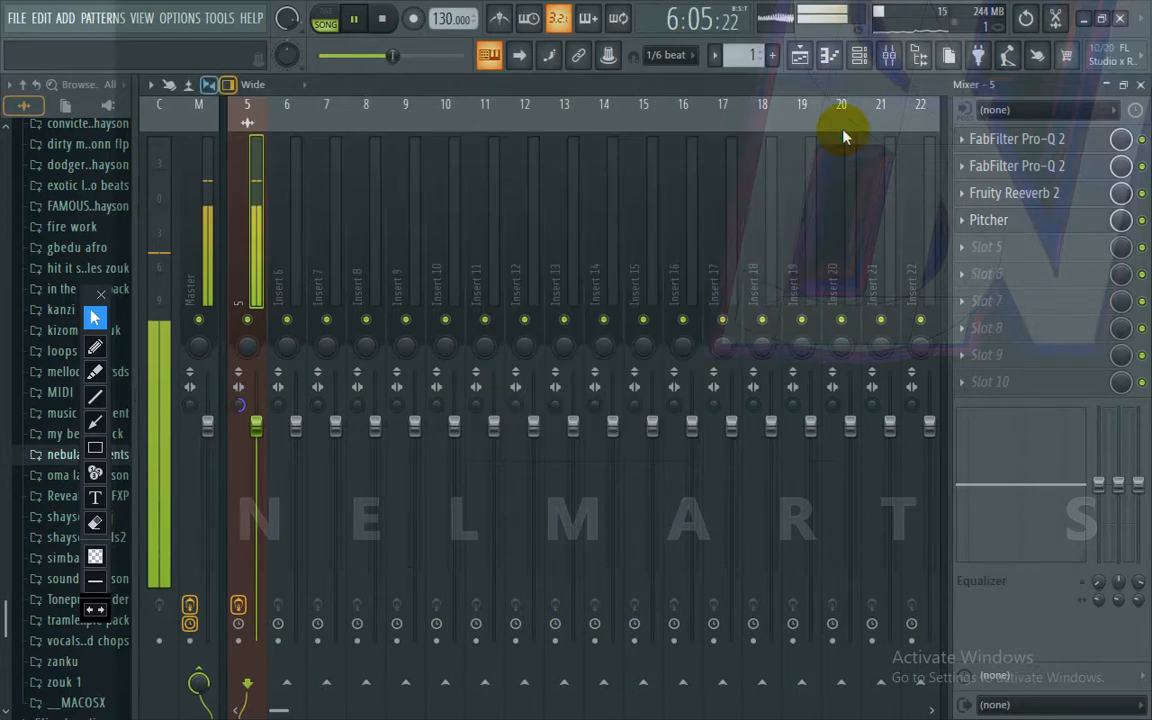
drag(1118, 219, 1118, 250)
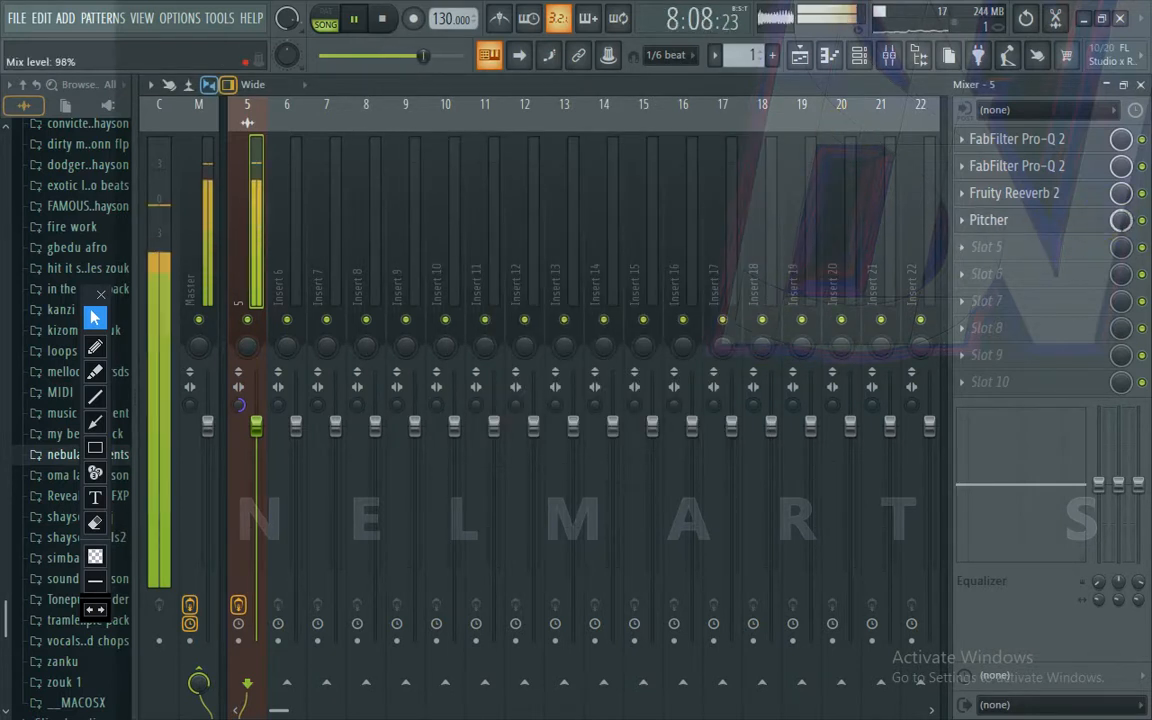
Step: Load Fruity Stereo Enhancer into effect slot 5 of track 5 and adjust its stereo separation
click(968, 250)
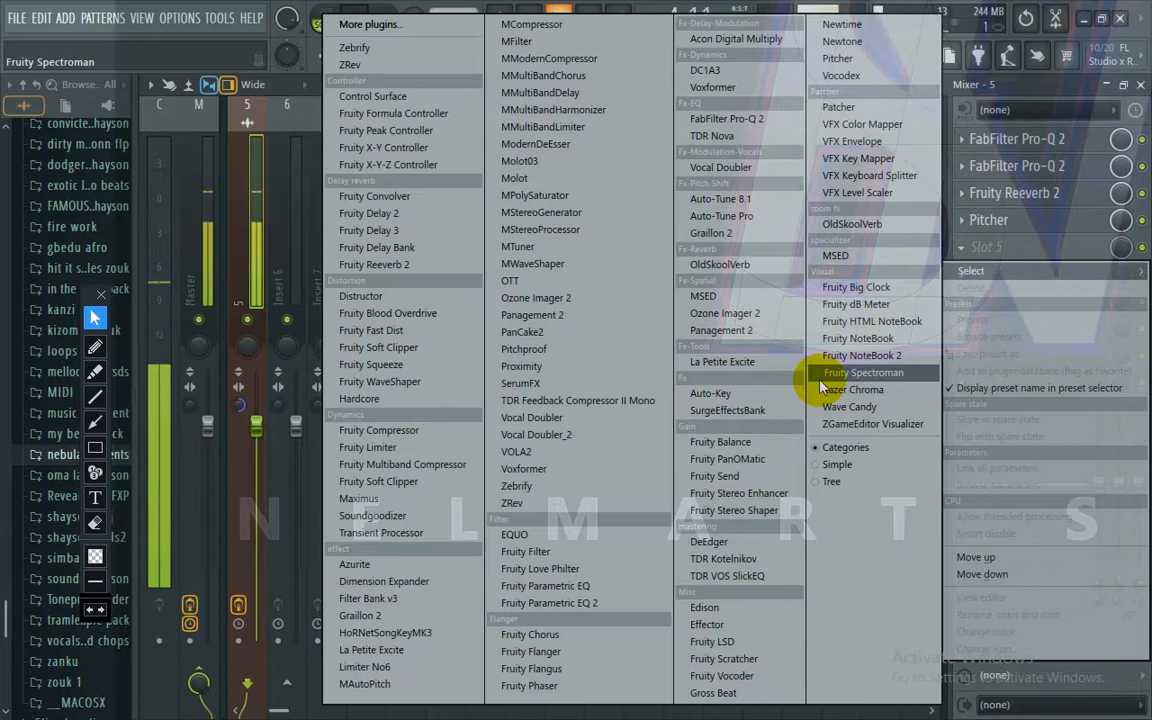
click(760, 494)
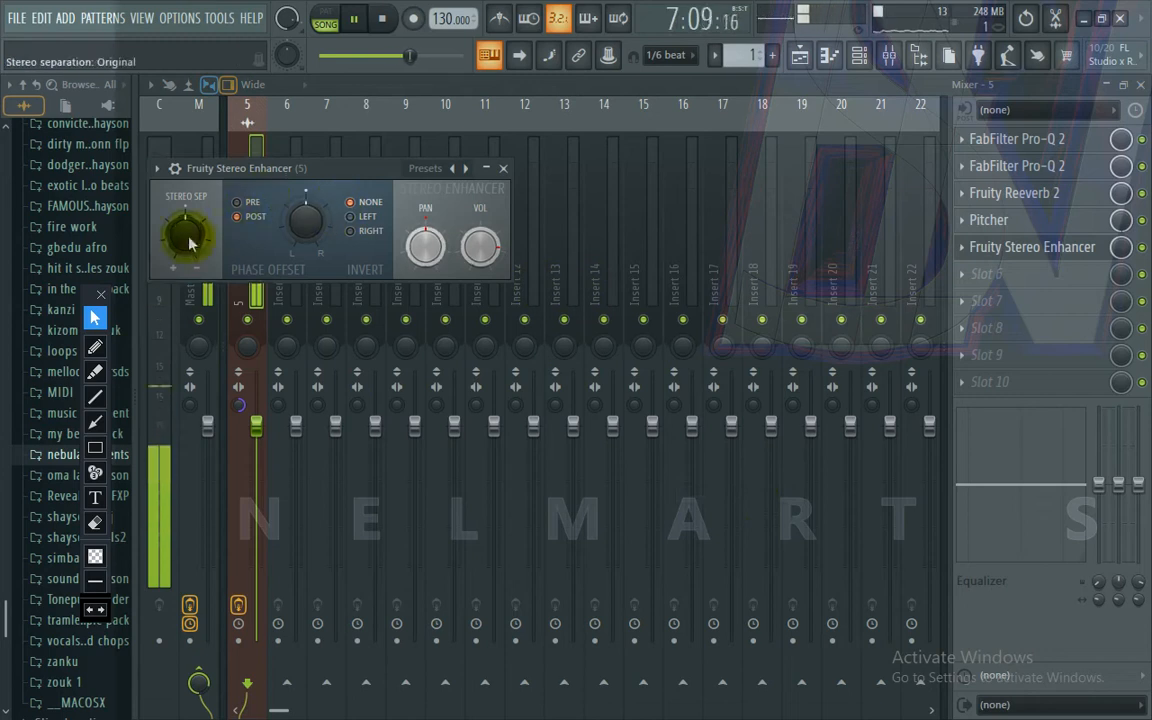
drag(185, 233, 185, 245)
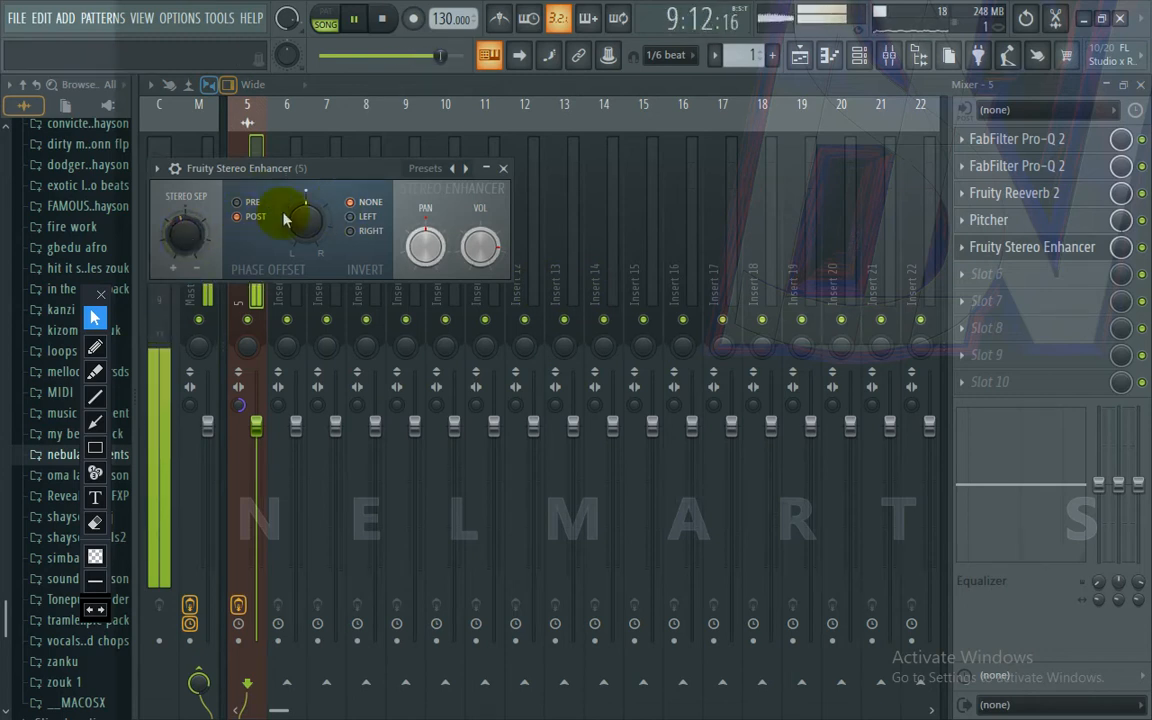
Step: Try the Subtle and For strings presets of the Fruity Stereo Enhancer
click(440, 172)
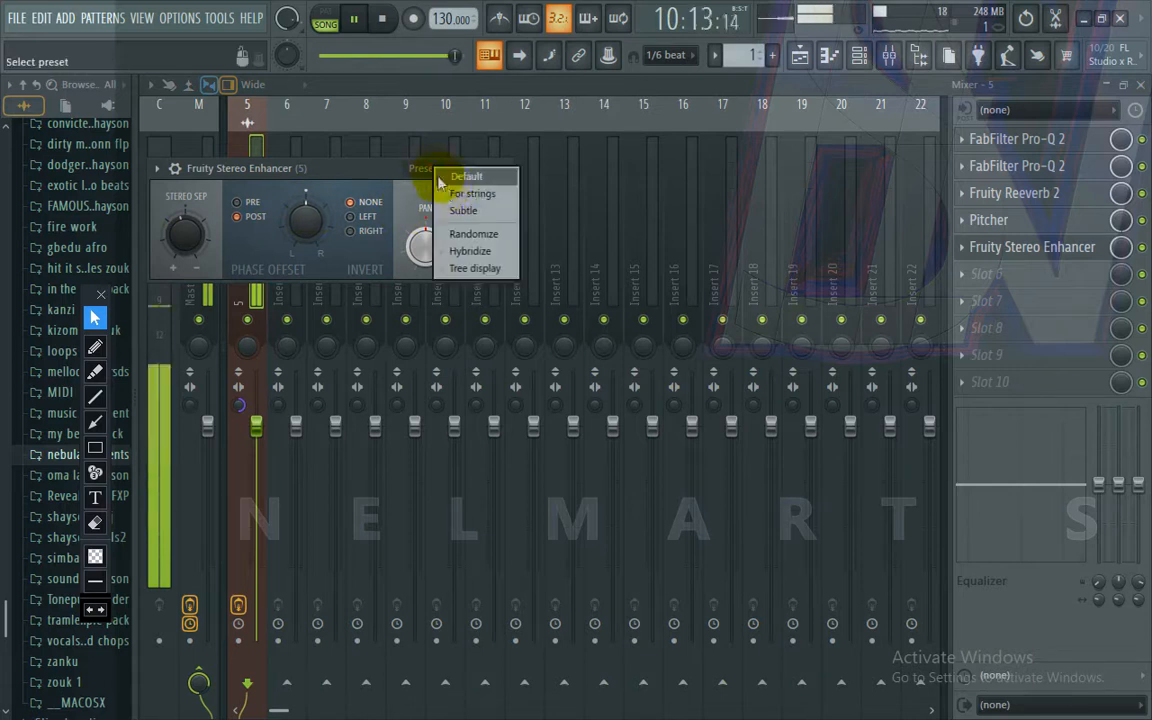
click(450, 203)
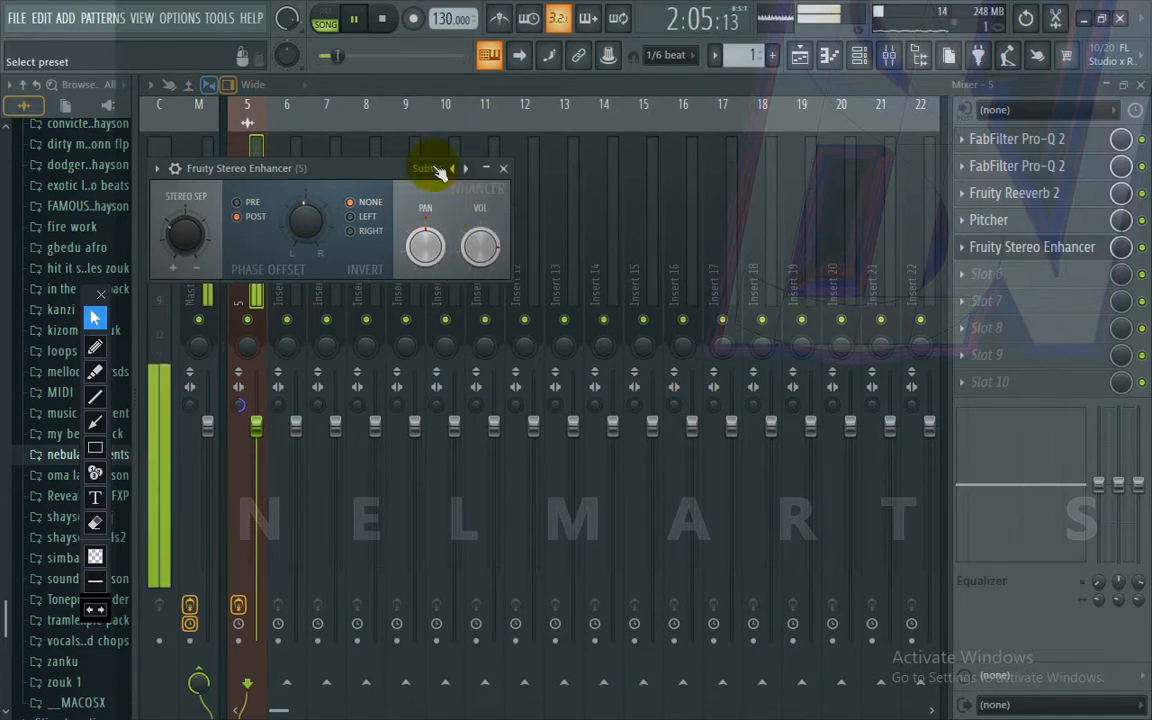
click(440, 172)
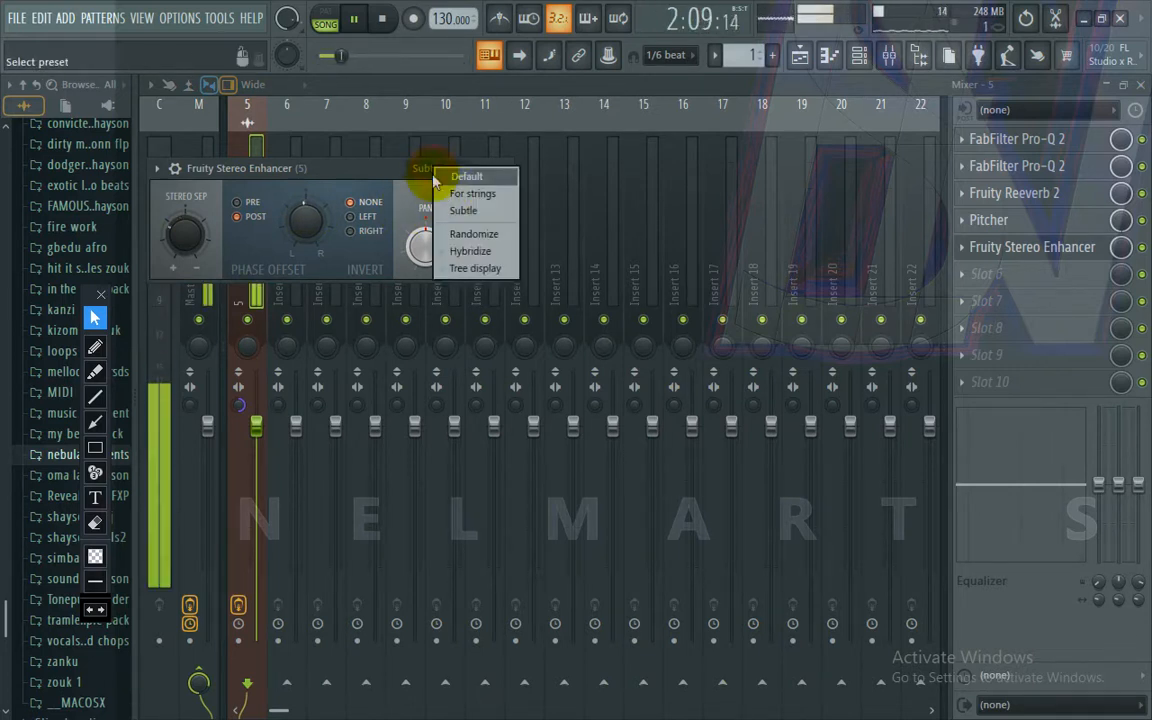
click(446, 192)
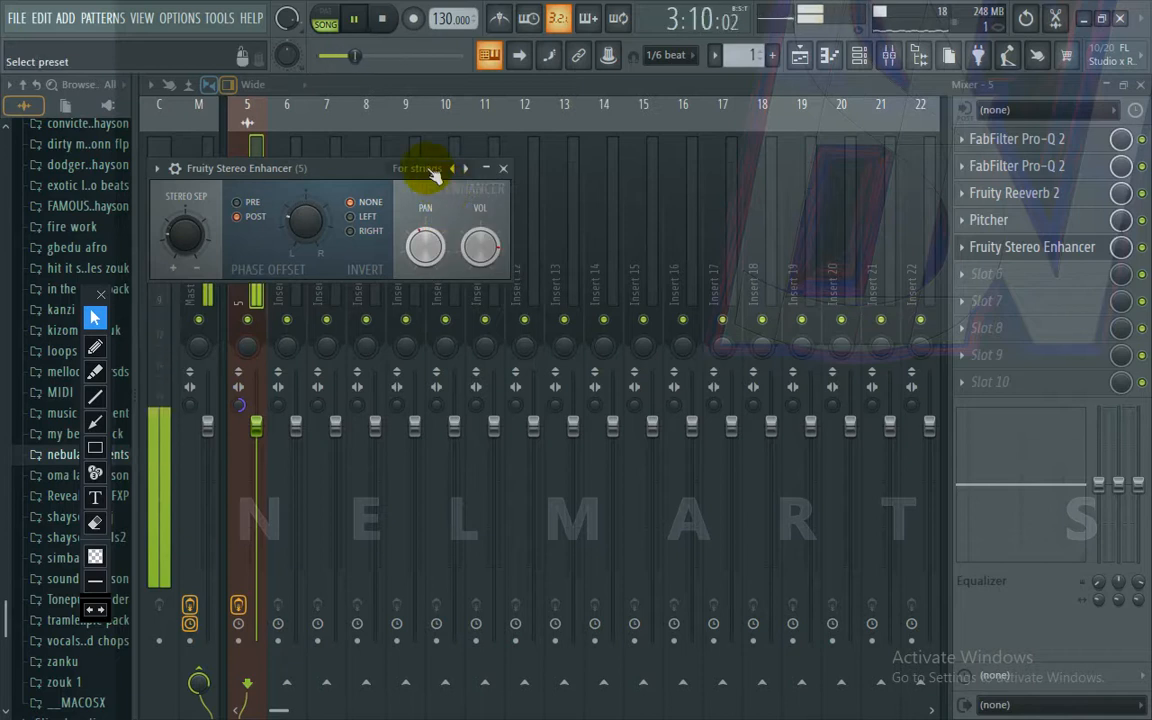
Step: Replace the Fruity Stereo Enhancer in slot 5 with Vocal Doubler_2
click(157, 168)
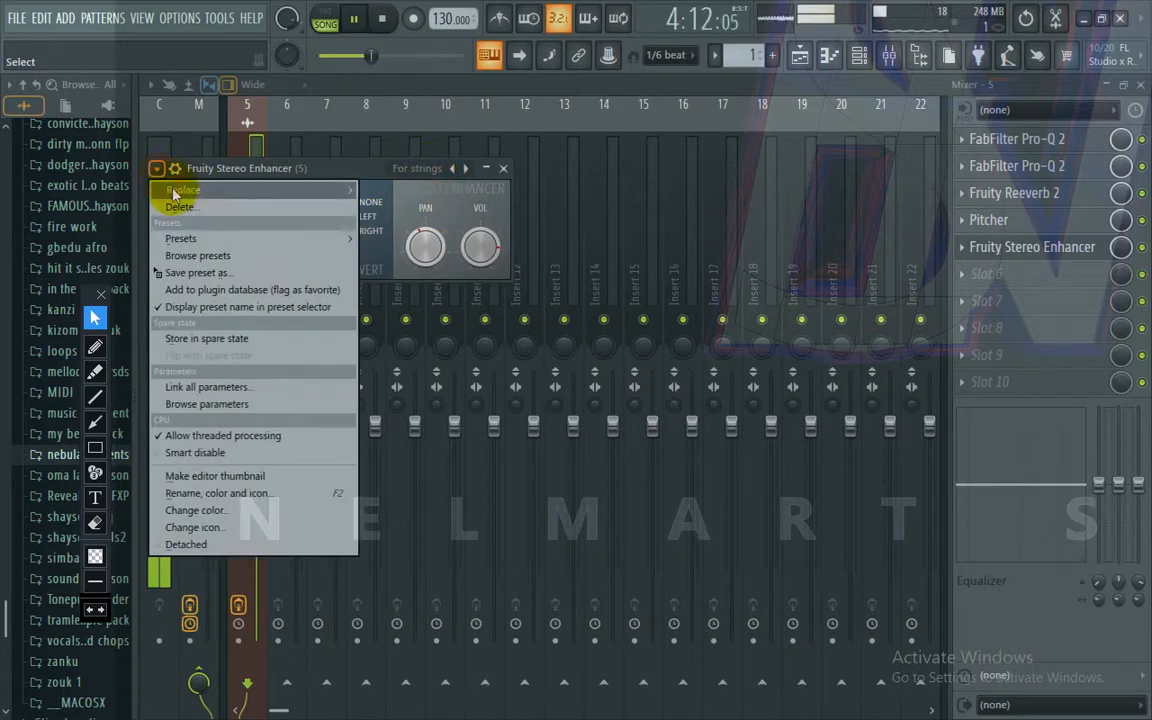
mouse_move(175, 193)
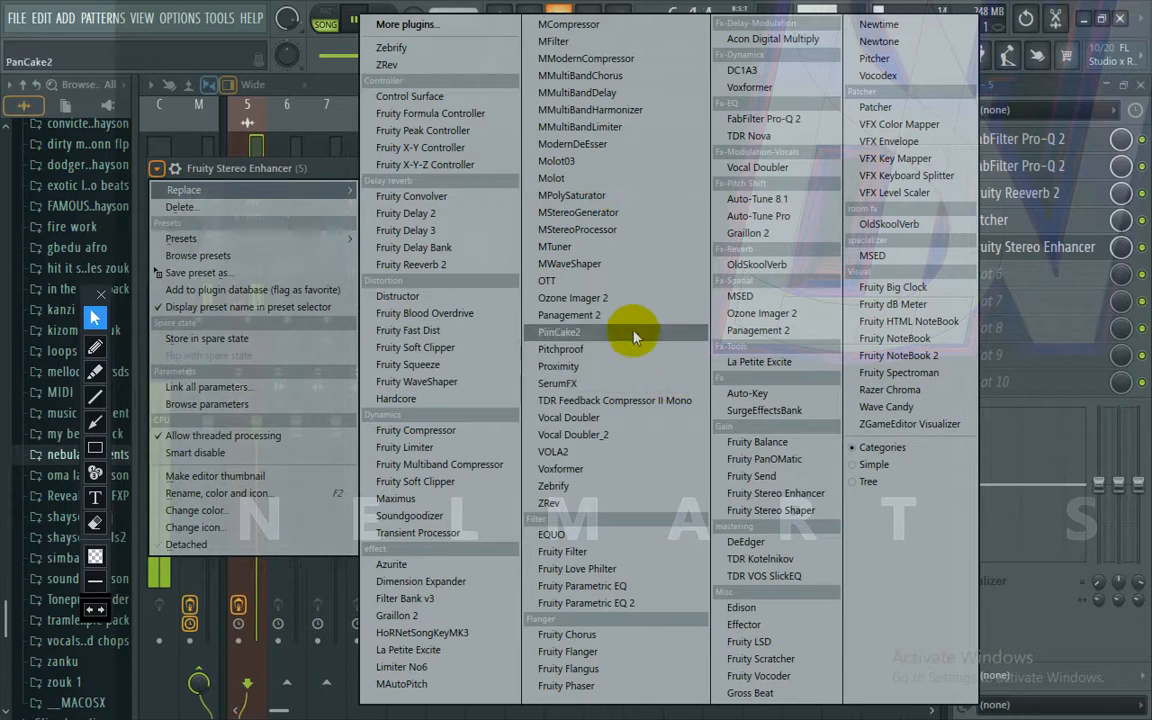
click(638, 434)
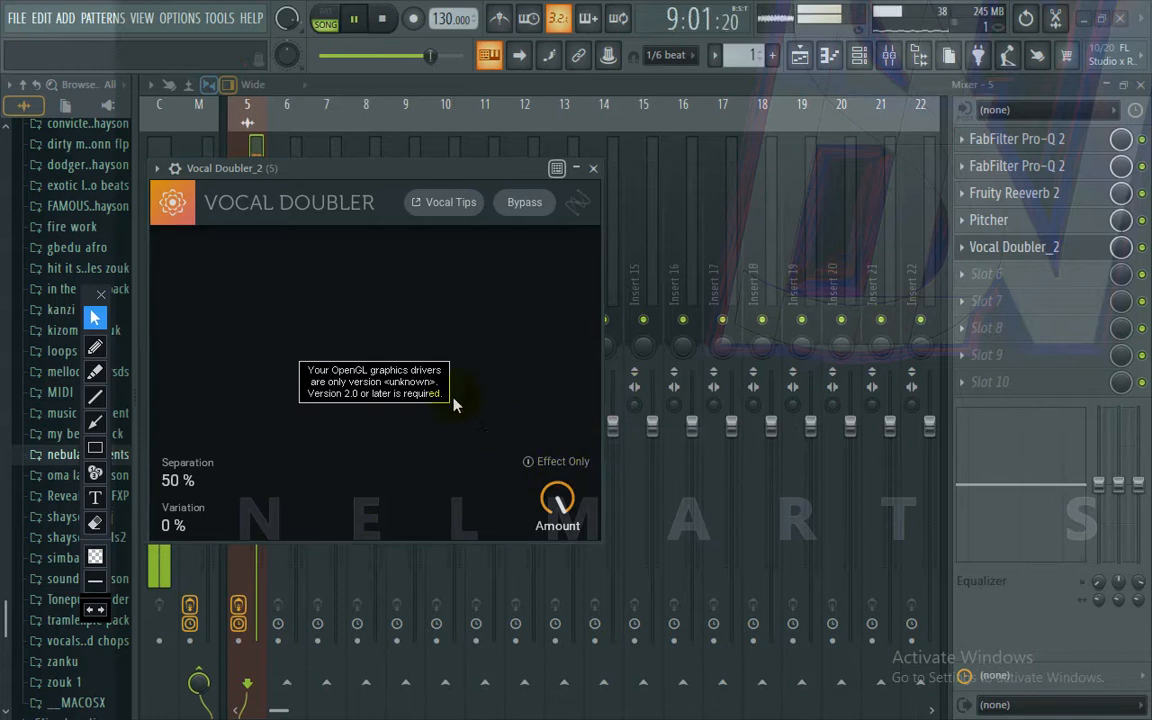
Step: Compare the vocal with Vocal Doubler bypassed and active, and re-enable all effects on track 5
click(520, 204)
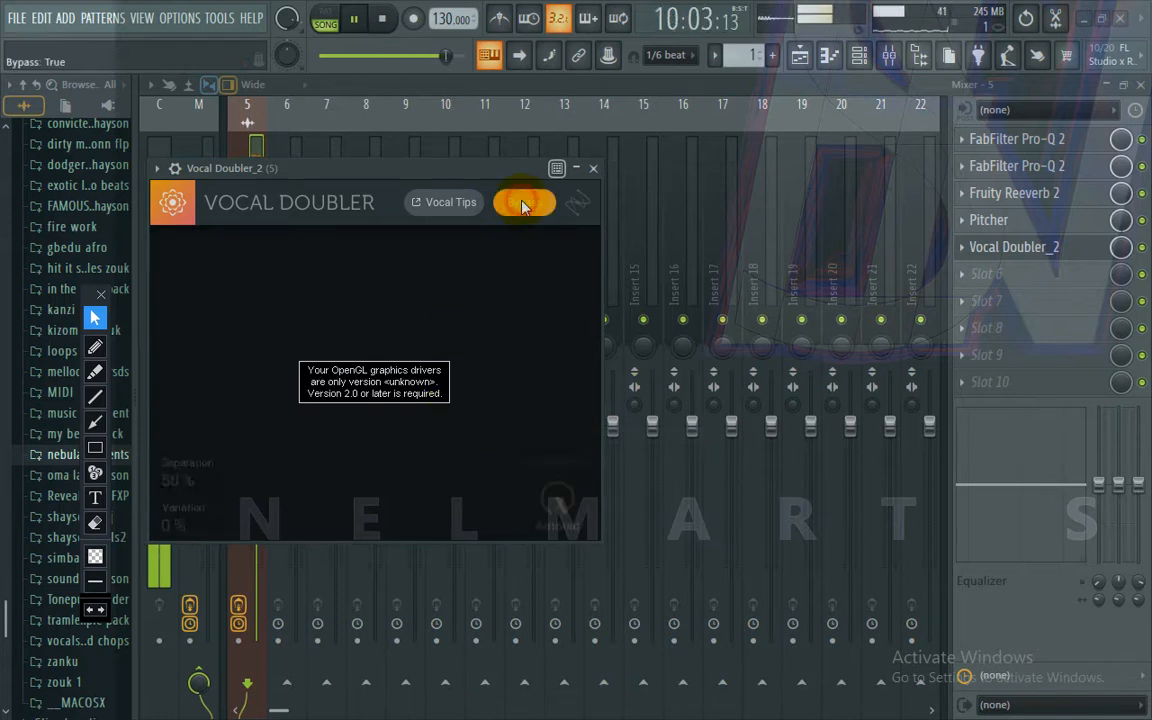
click(521, 204)
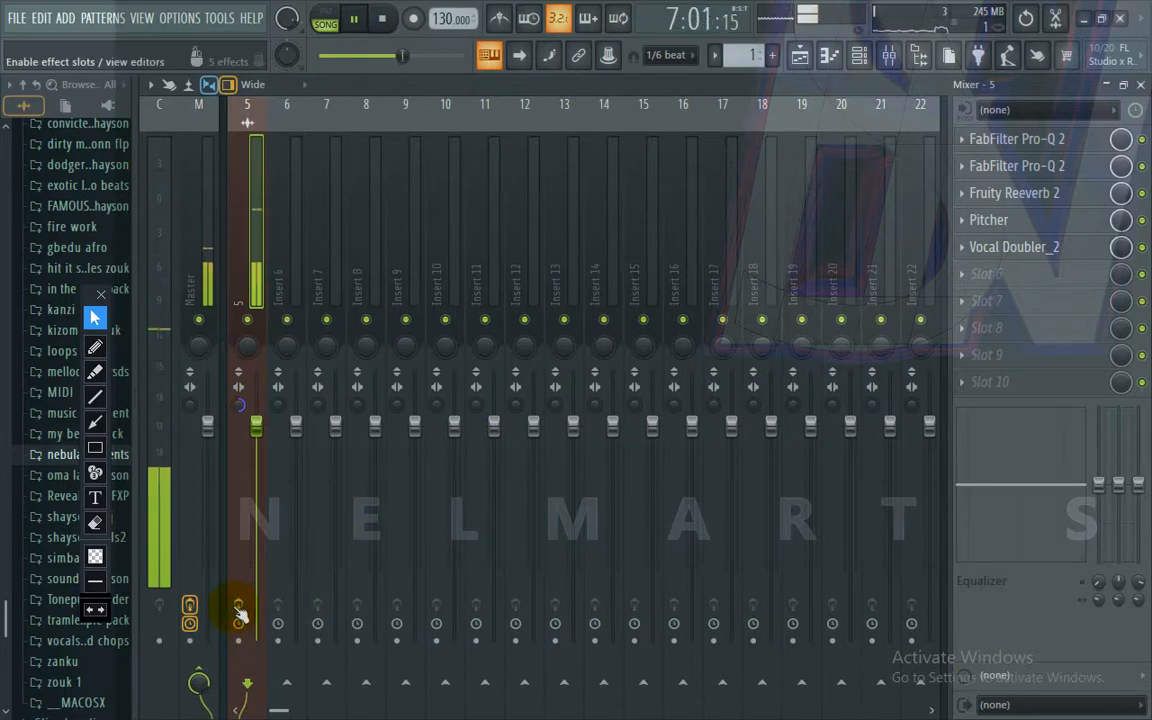
click(240, 612)
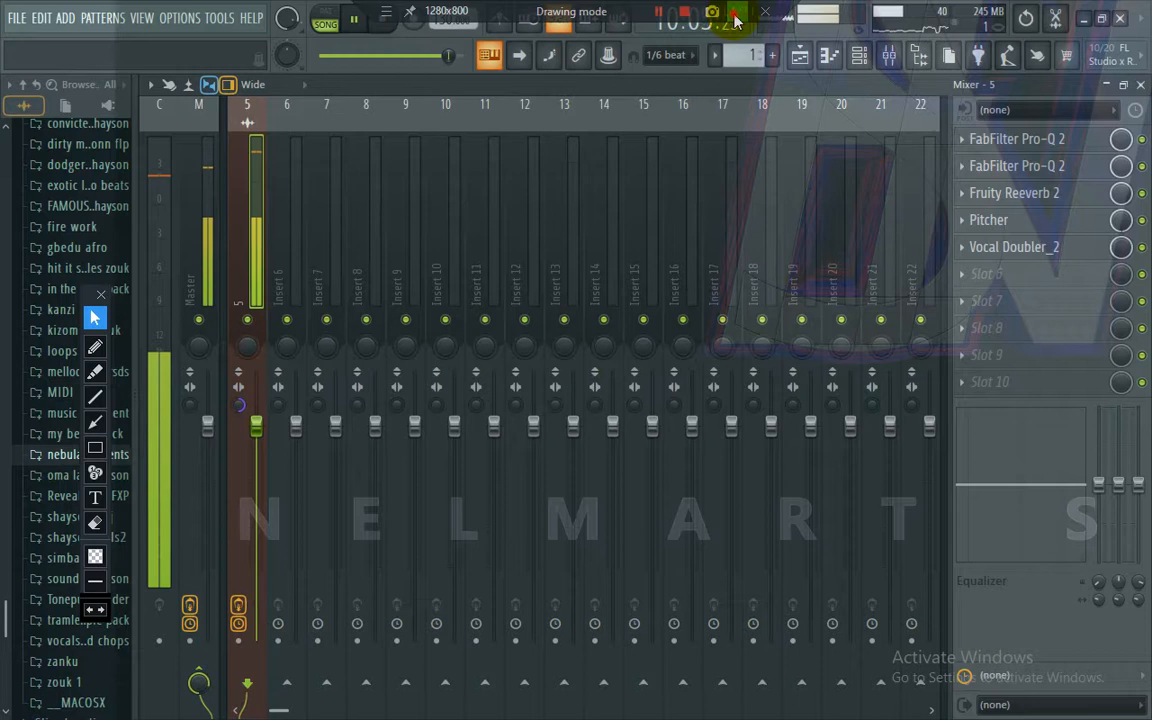
Step: Write the on-screen note "thats it,now lets try with stock plugins" over the mixer and erase it again
click(735, 18)
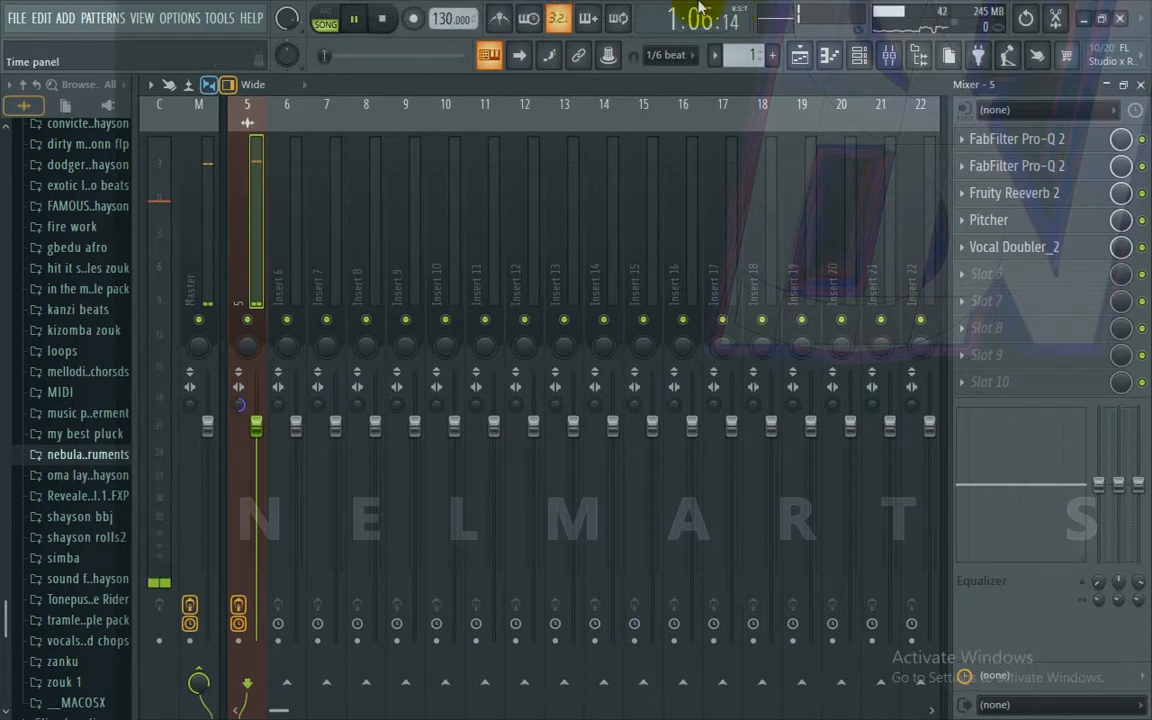
mouse_move(667, 9)
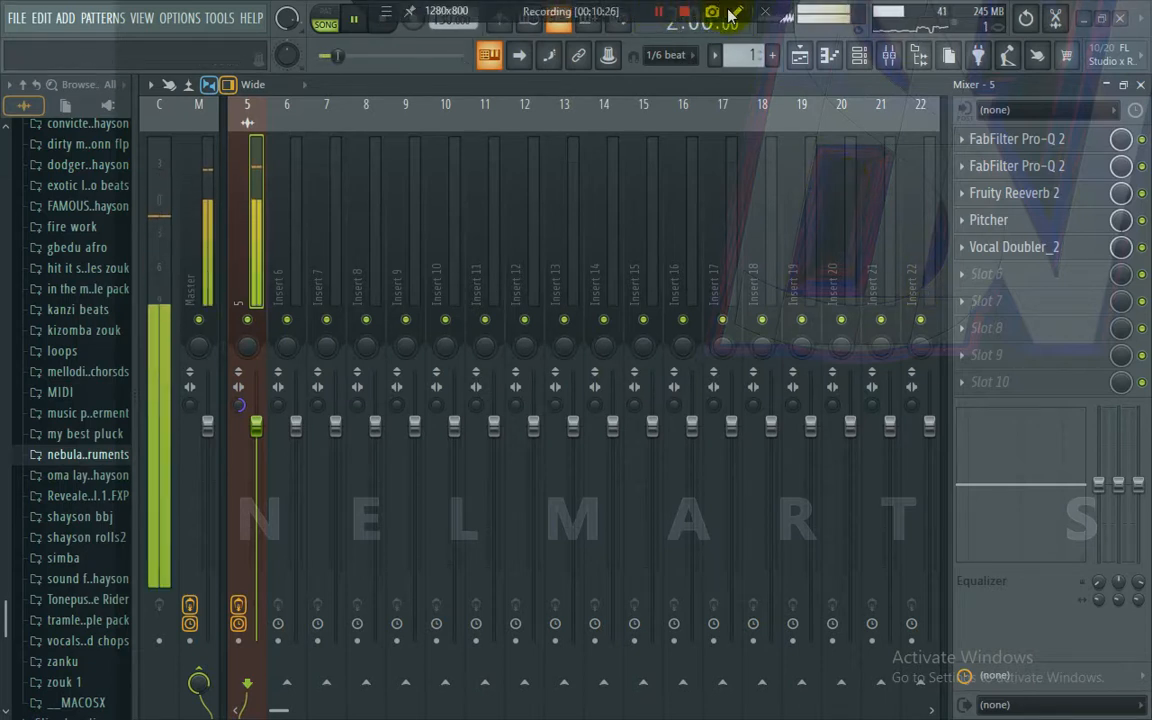
click(735, 18)
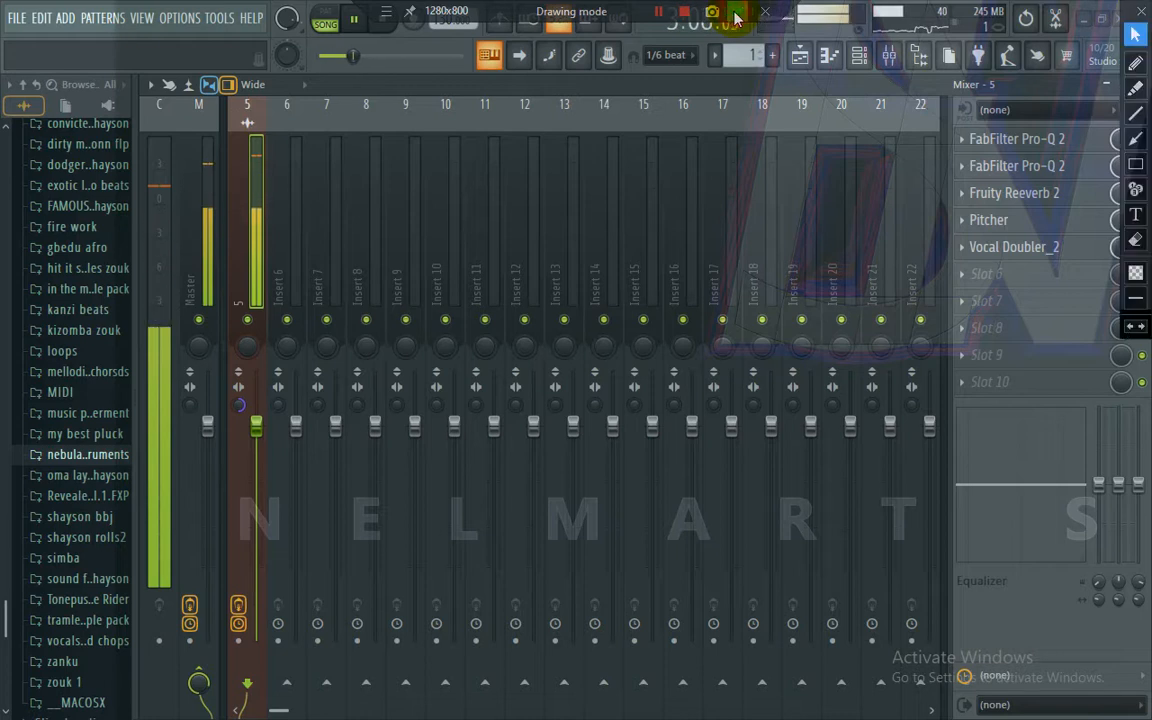
click(1130, 219)
click(627, 243)
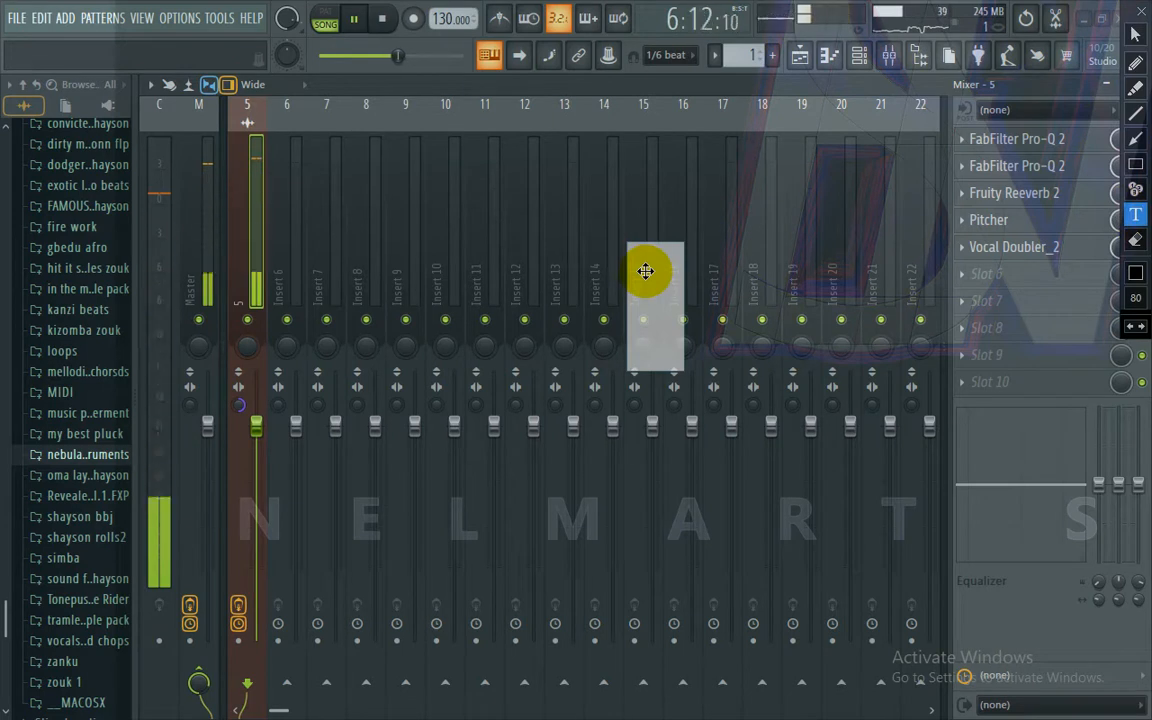
text(thats)
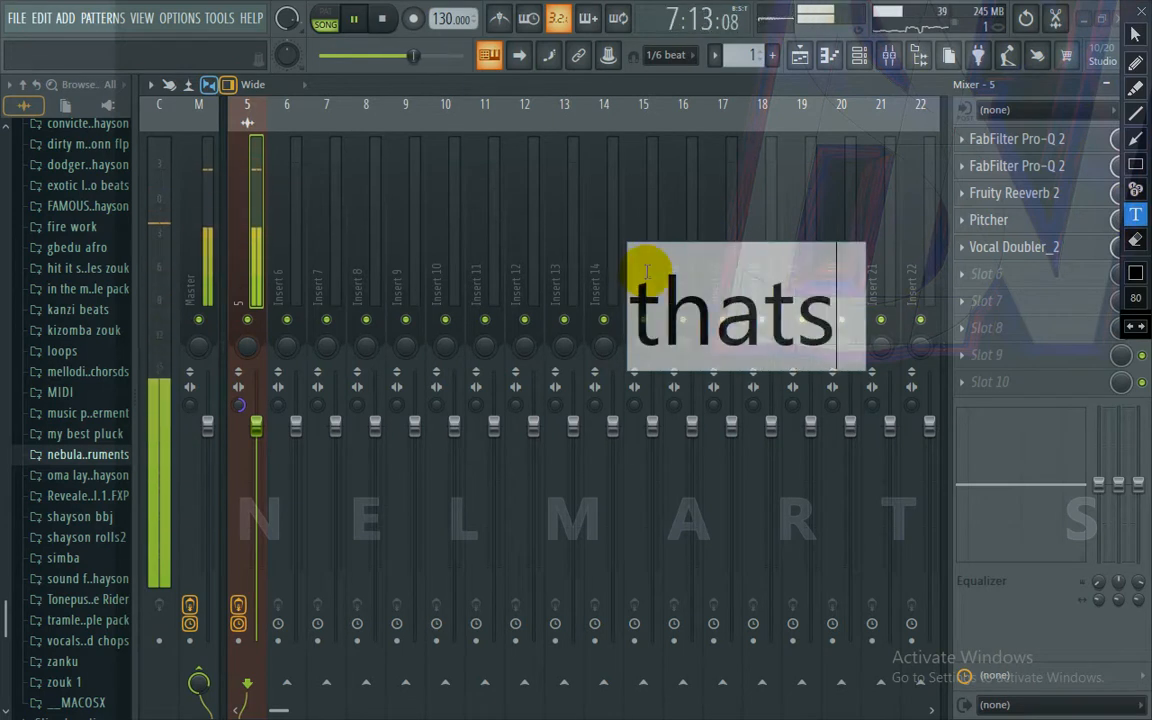
text( it)
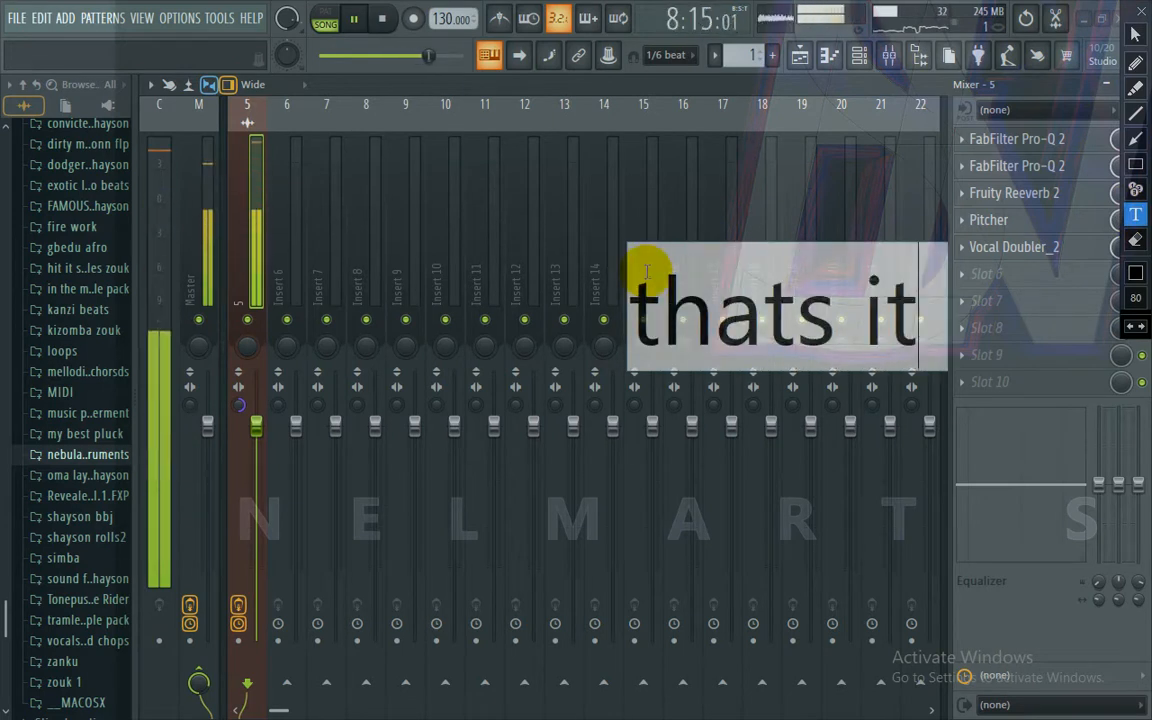
text(,now)
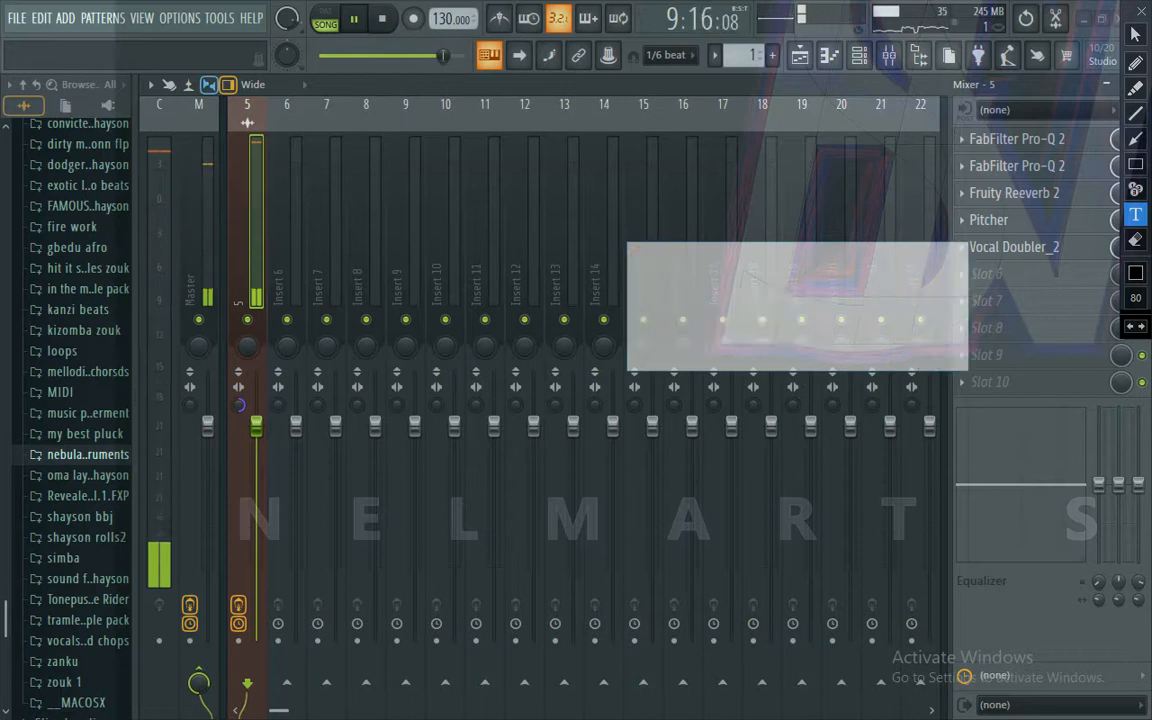
text( lets)
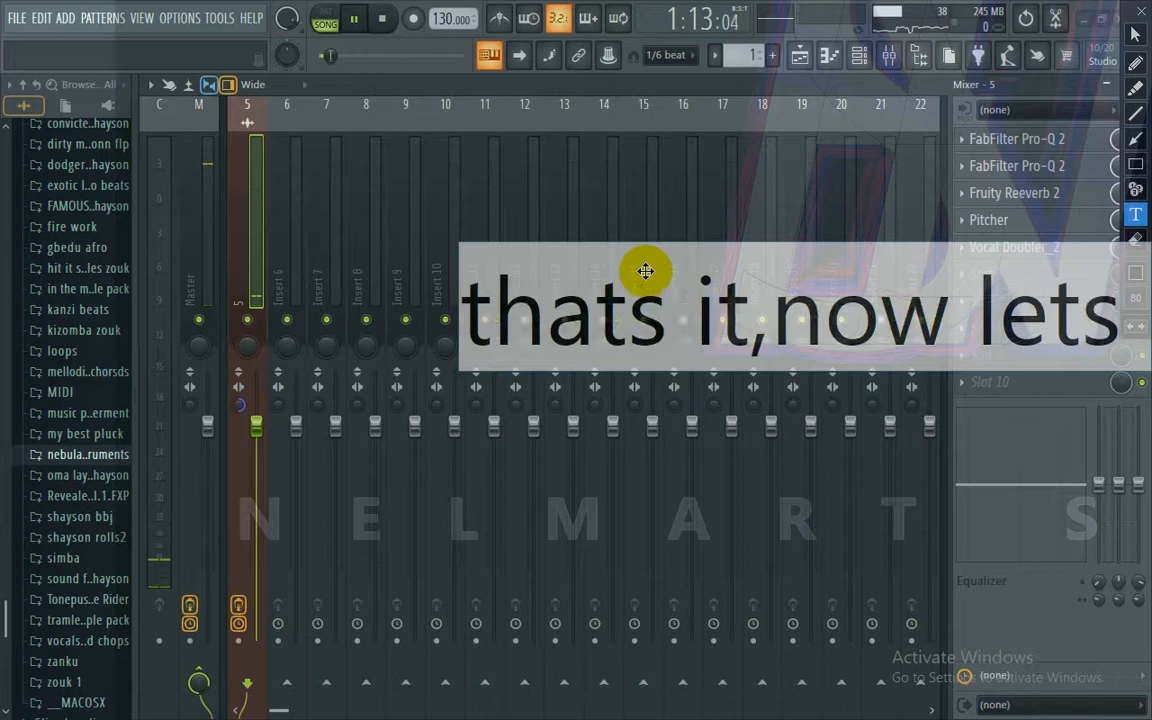
text( try wit)
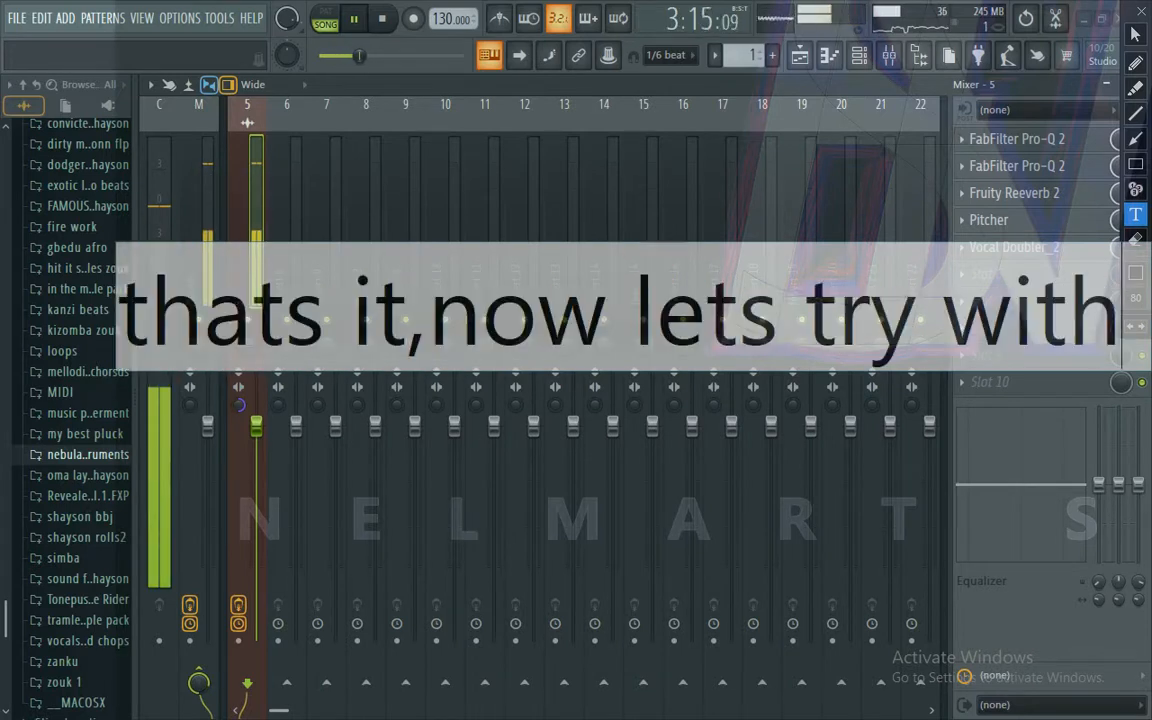
text(h s)
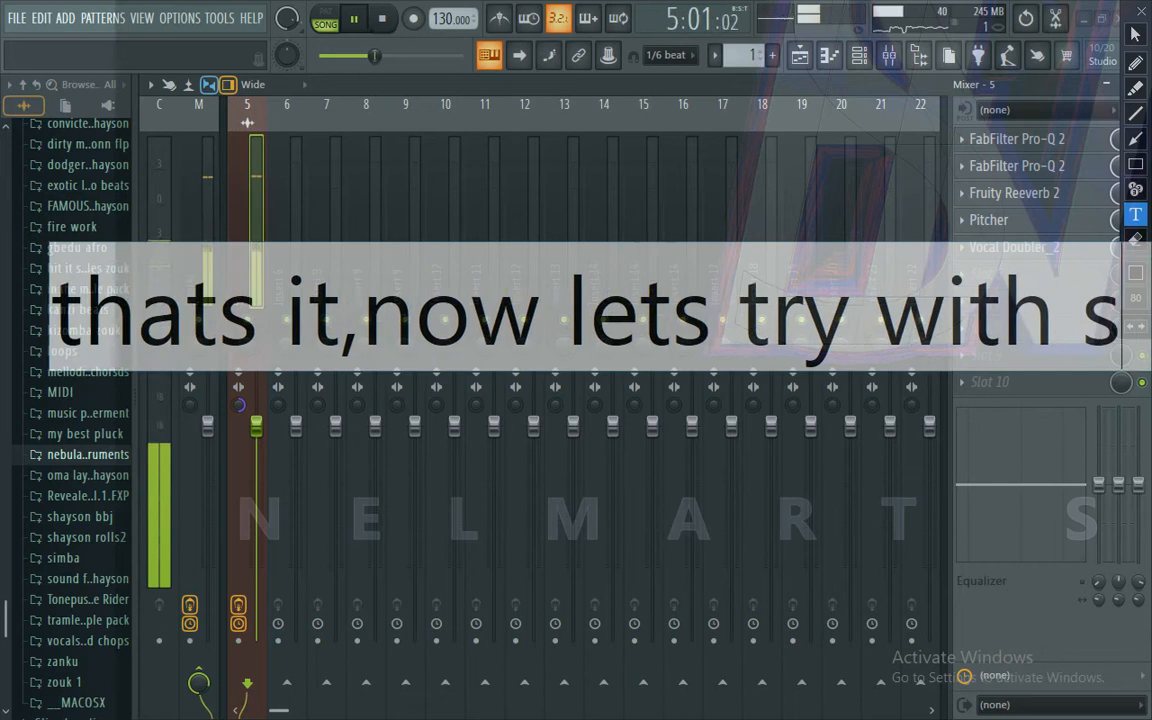
text(tock)
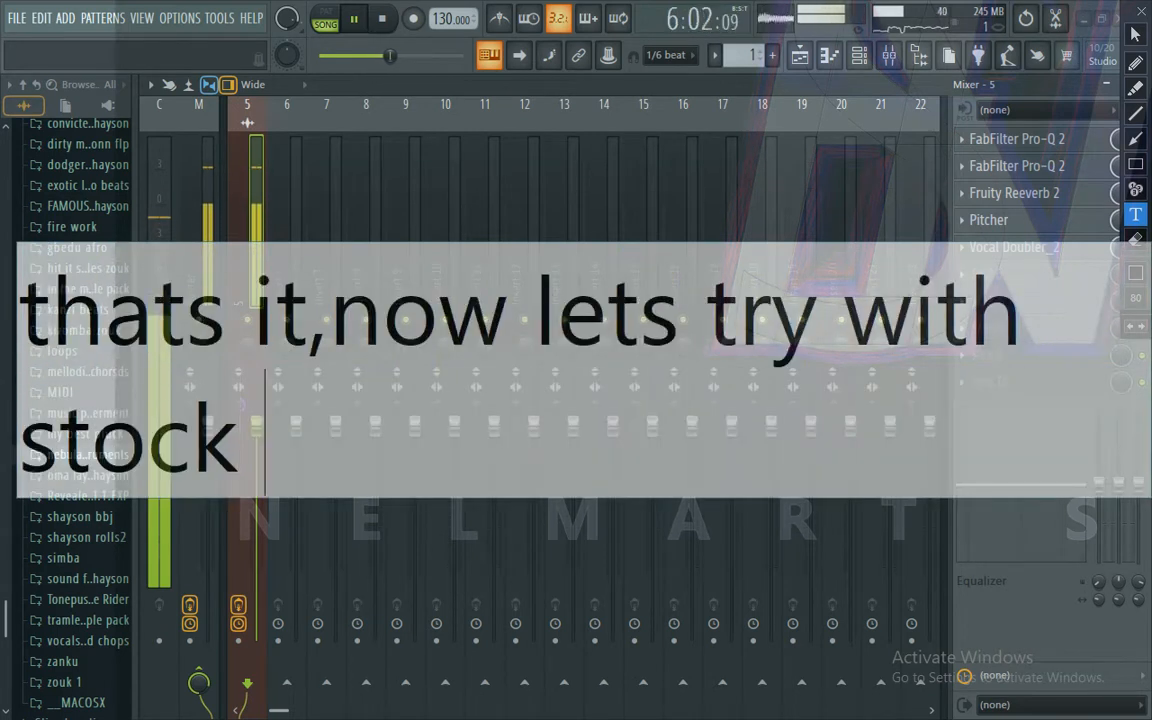
text( plu)
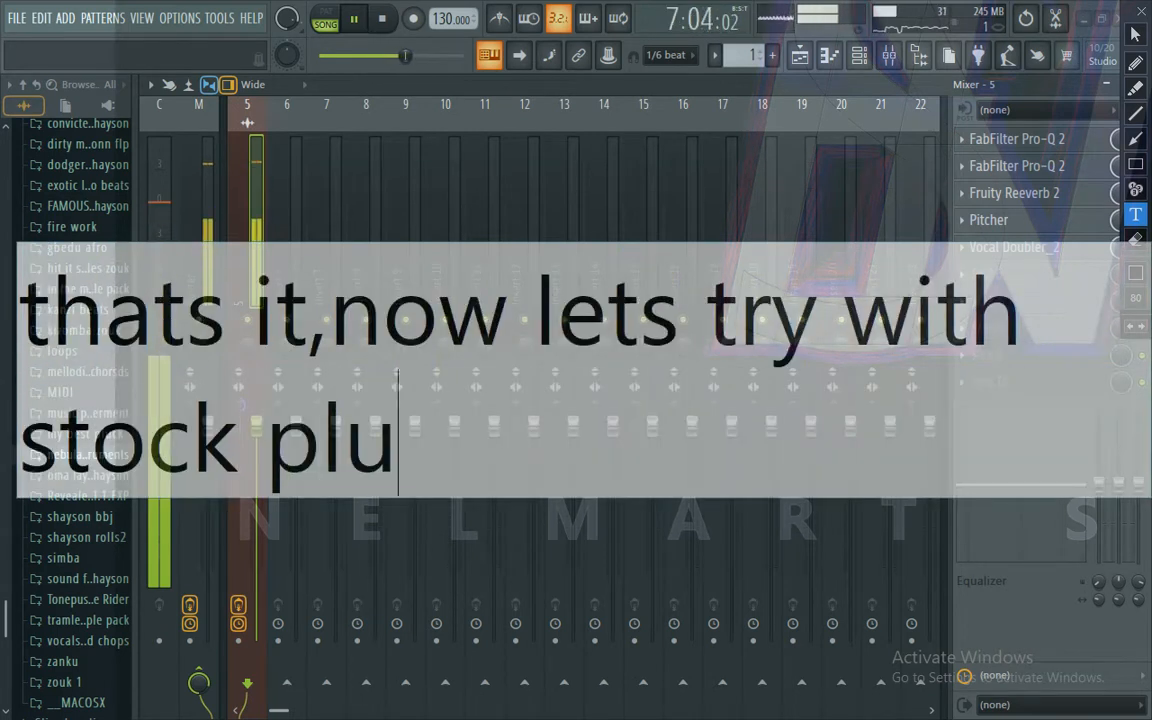
text(gins)
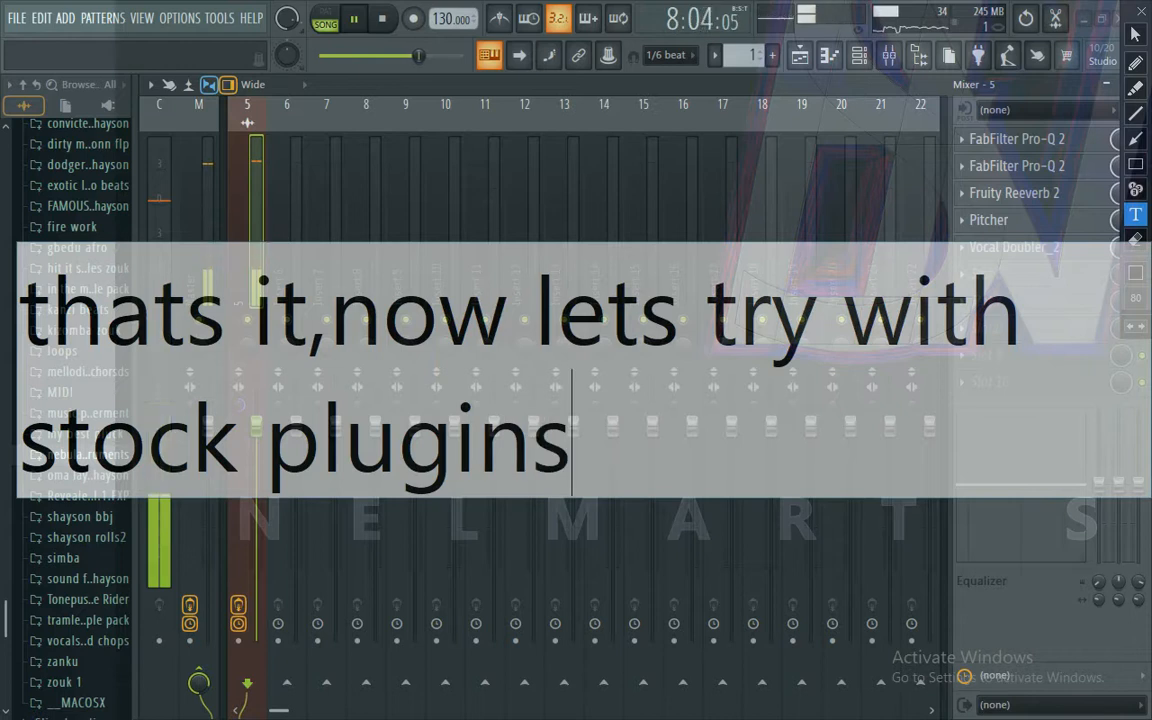
click(836, 200)
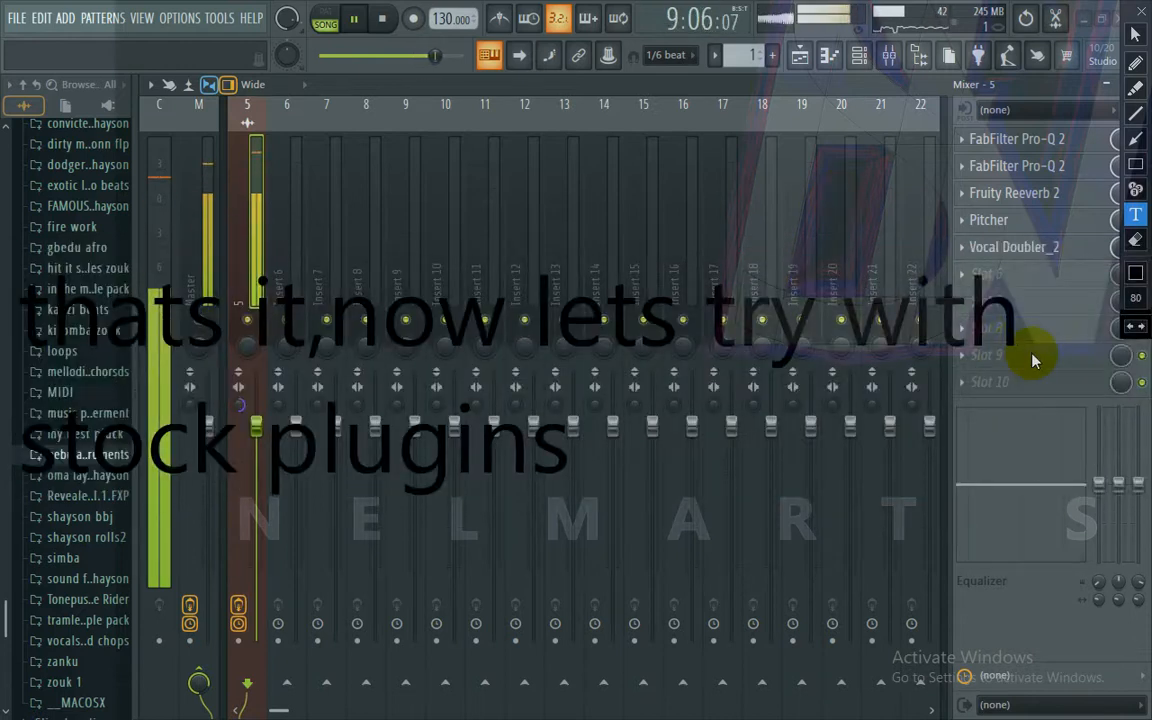
click(1135, 239)
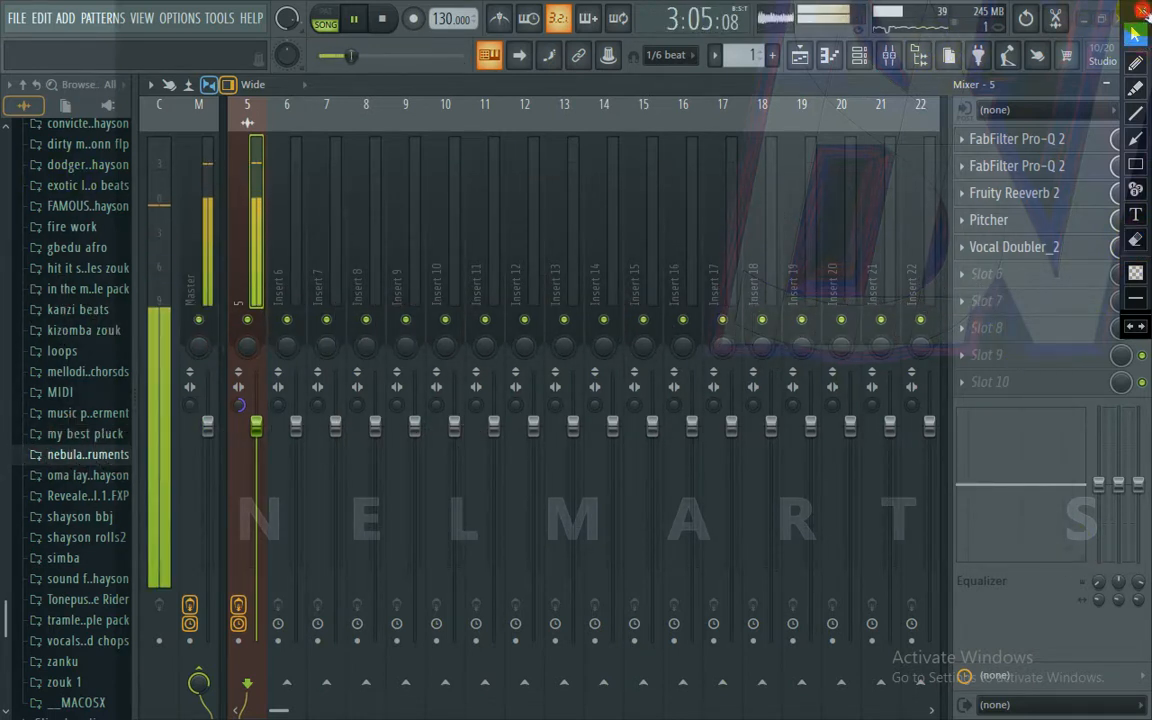
click(1141, 12)
Step: Route the vocal audio clip on playlist track 3 to mixer track 6 through its channel settings
click(893, 55)
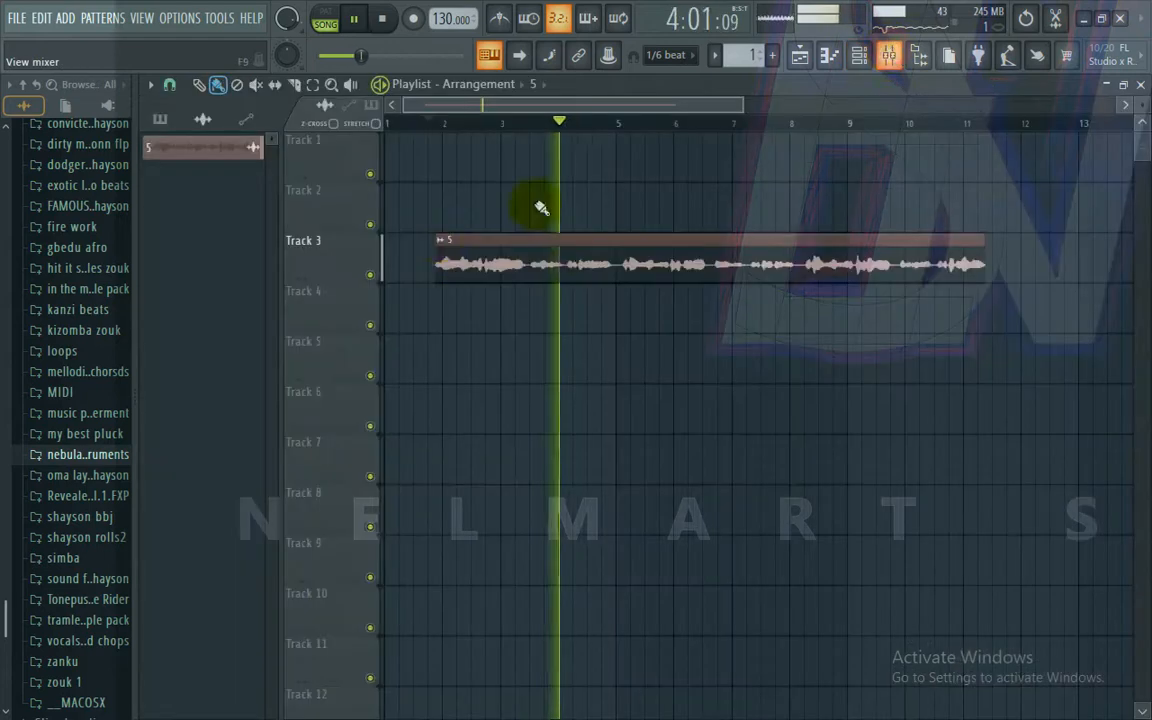
click(440, 244)
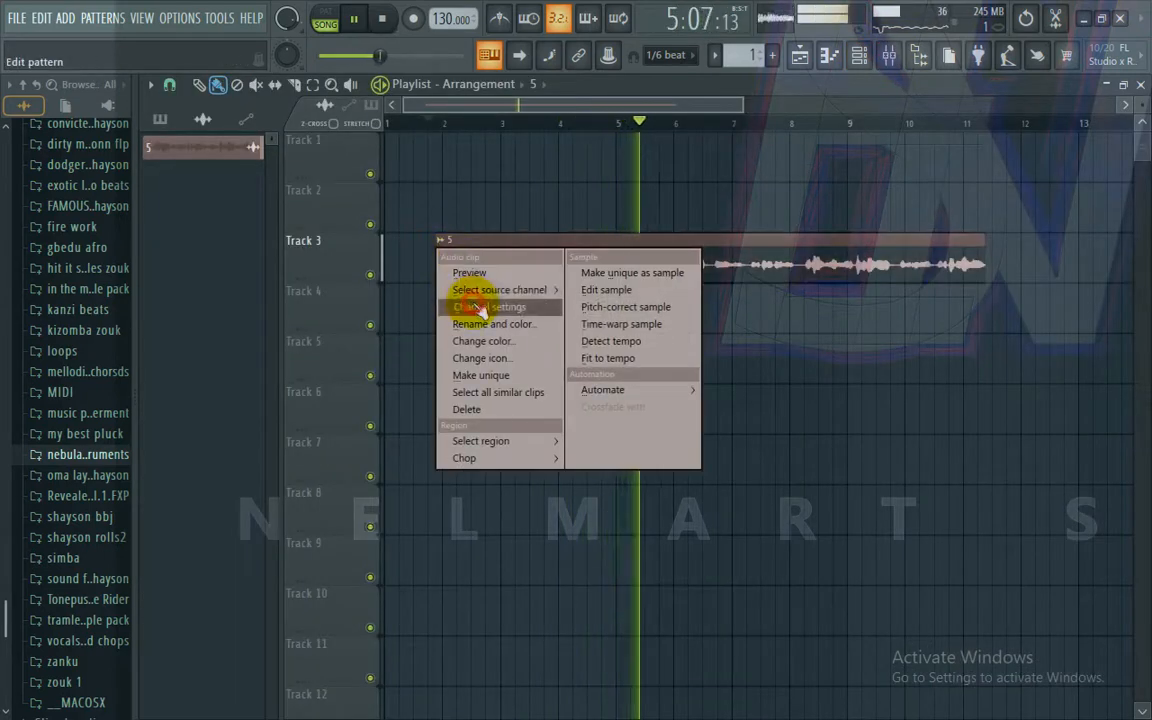
click(458, 308)
scroll(775, 280, up, 2)
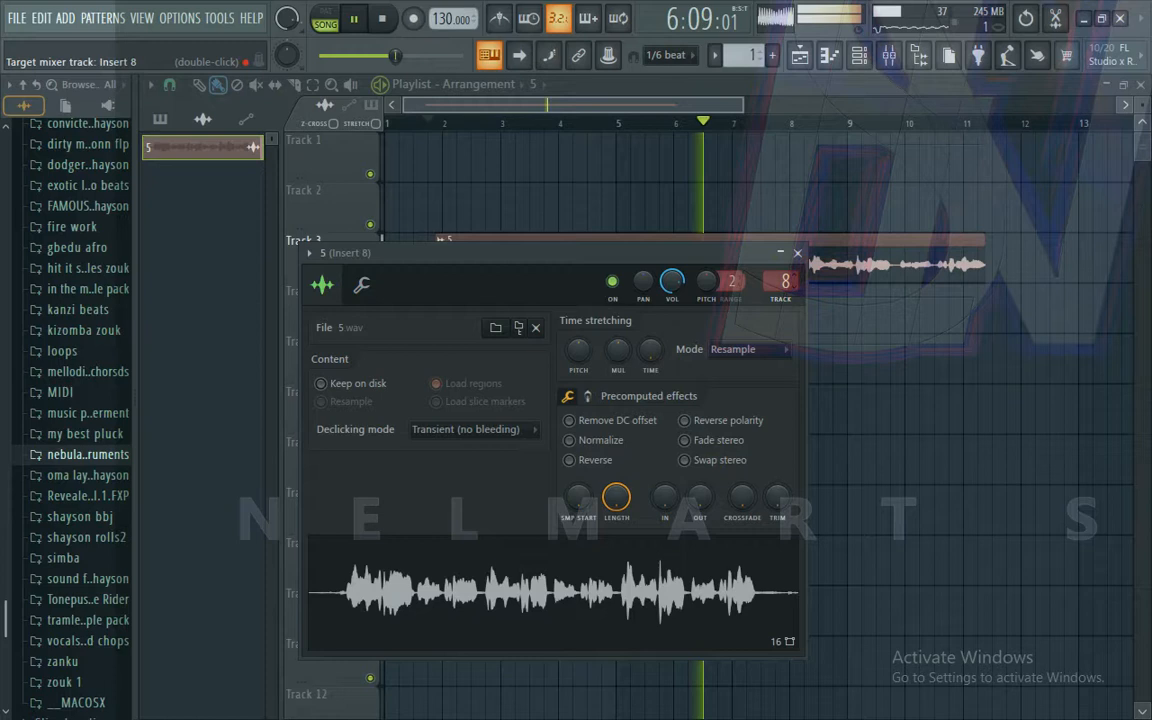
scroll(798, 281, down, 1)
click(797, 252)
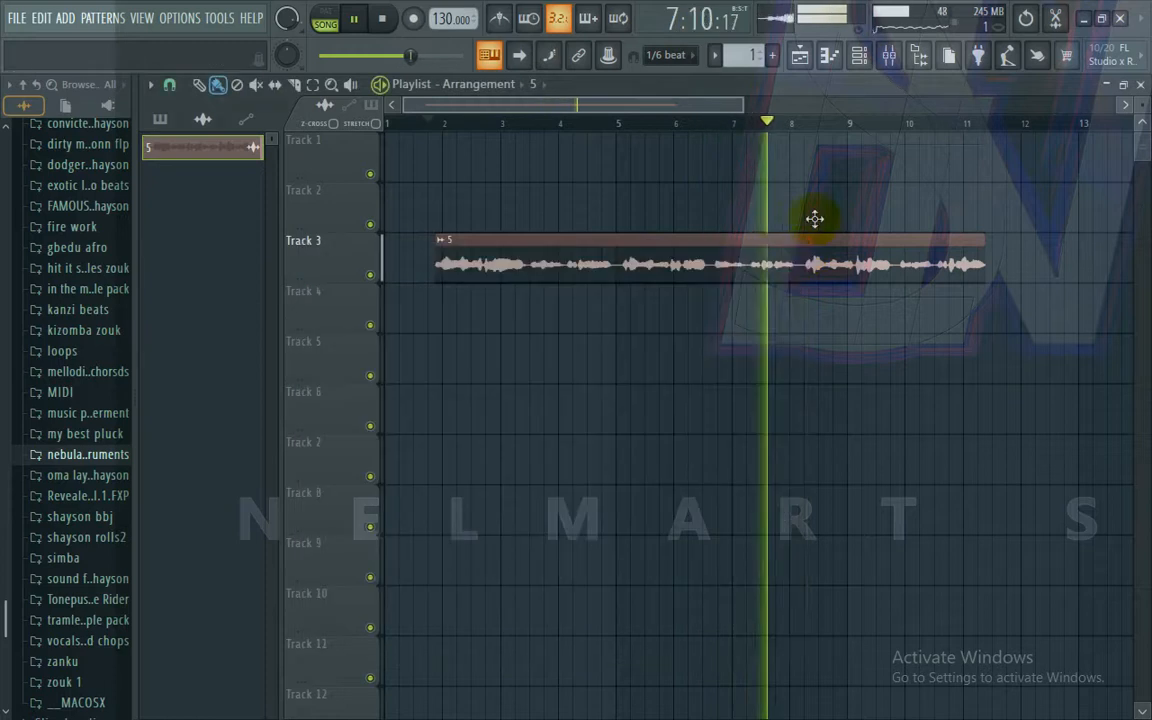
Step: Play the song and narrow the stereo separation of mixer track Insert 6 toward mono
click(887, 58)
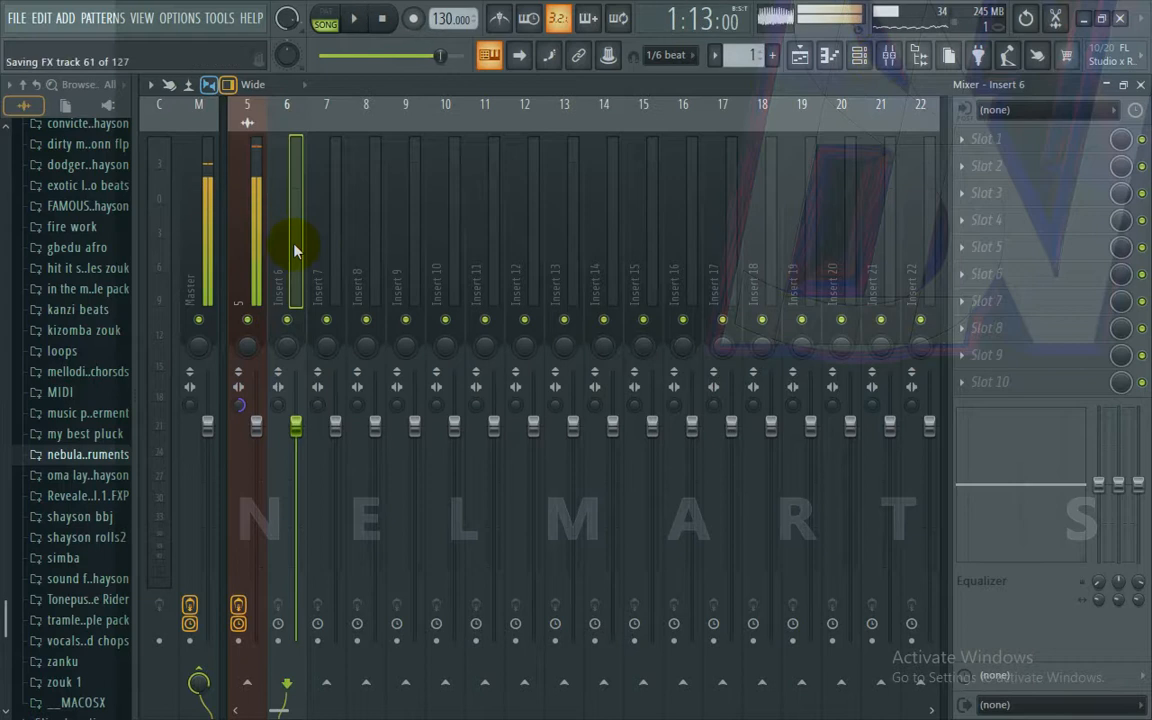
key(space)
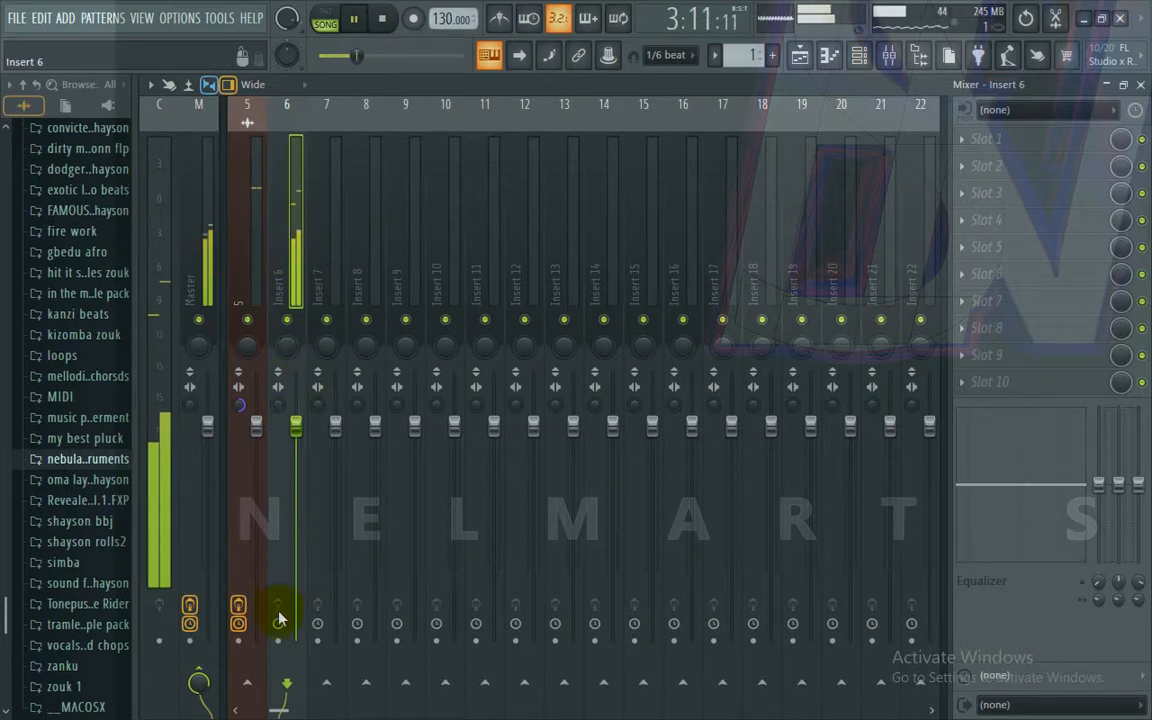
drag(280, 415, 280, 440)
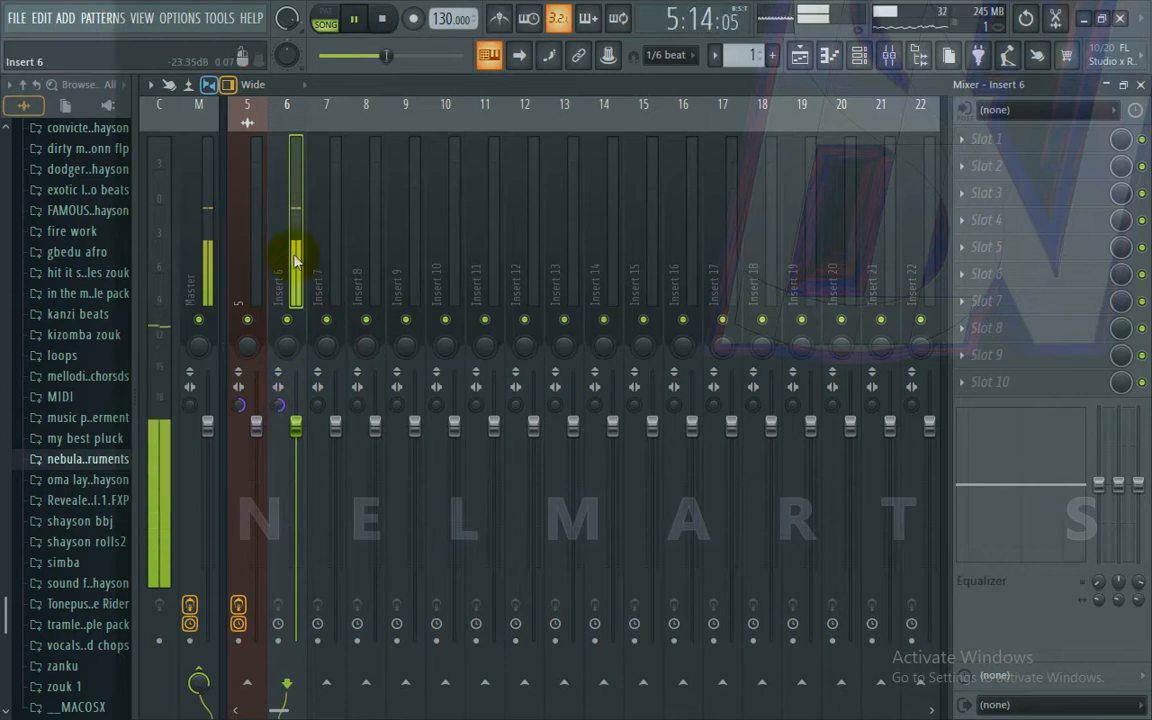
Step: Load Fruity Parametric EQ 2 into effect slot 1 of Insert 6 and move its window clear of the effect slots
click(990, 141)
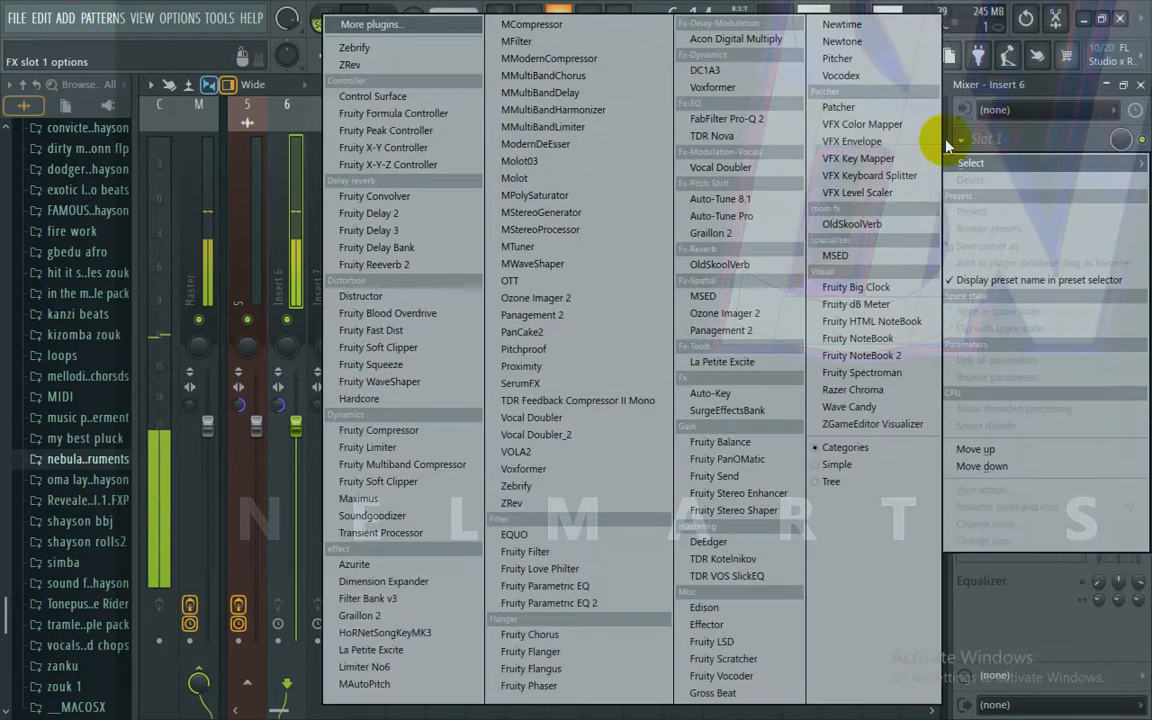
click(612, 601)
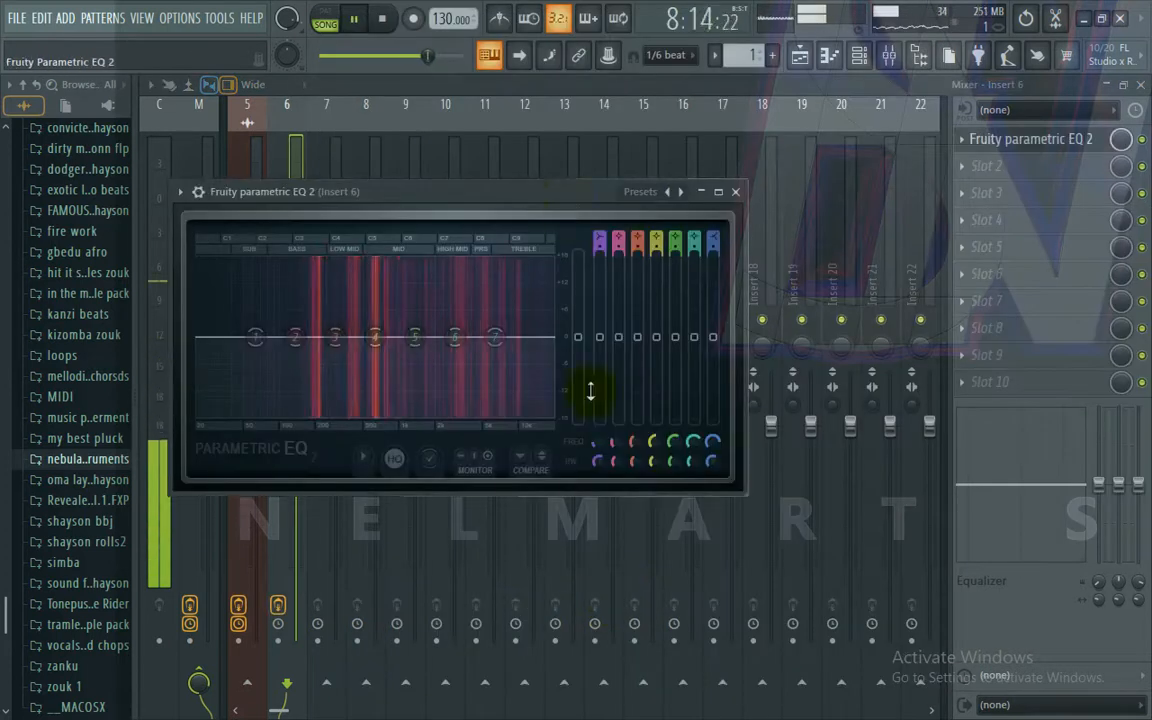
drag(562, 192, 642, 148)
Step: Sweep boosted EQ bands to locate harsh frequencies, cut bands 2 to 7 slightly, and roll off the lows with band 1
drag(589, 300, 588, 221)
drag(794, 417, 794, 438)
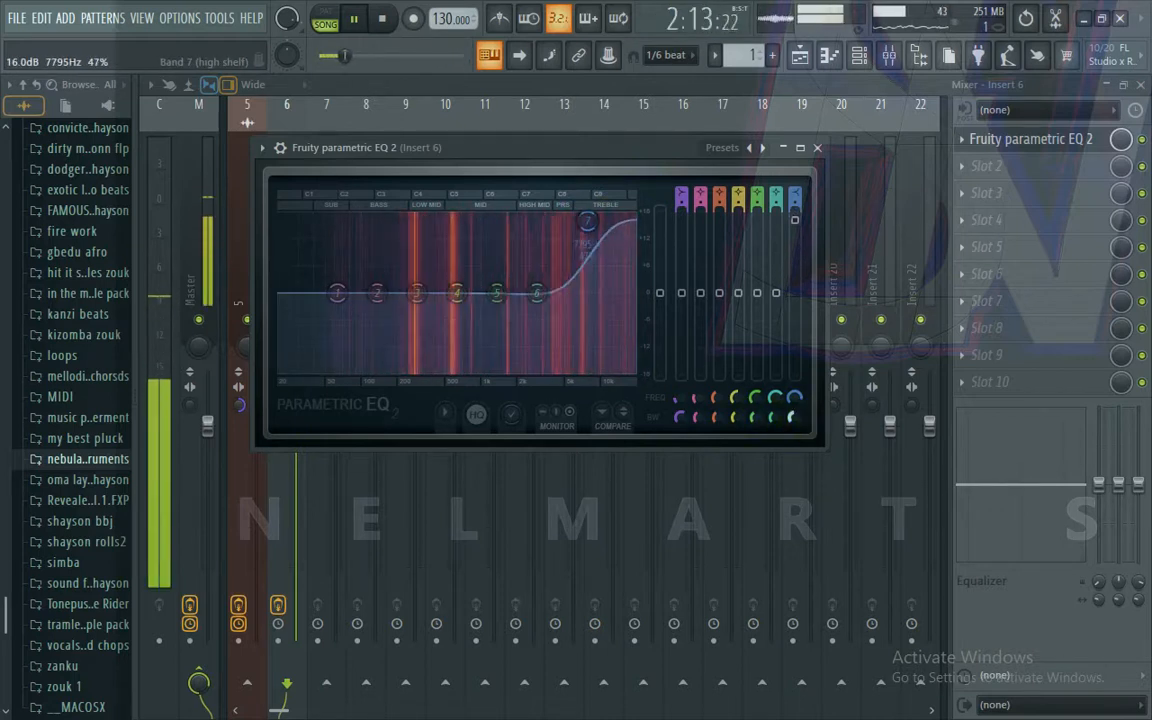
drag(587, 221, 455, 219)
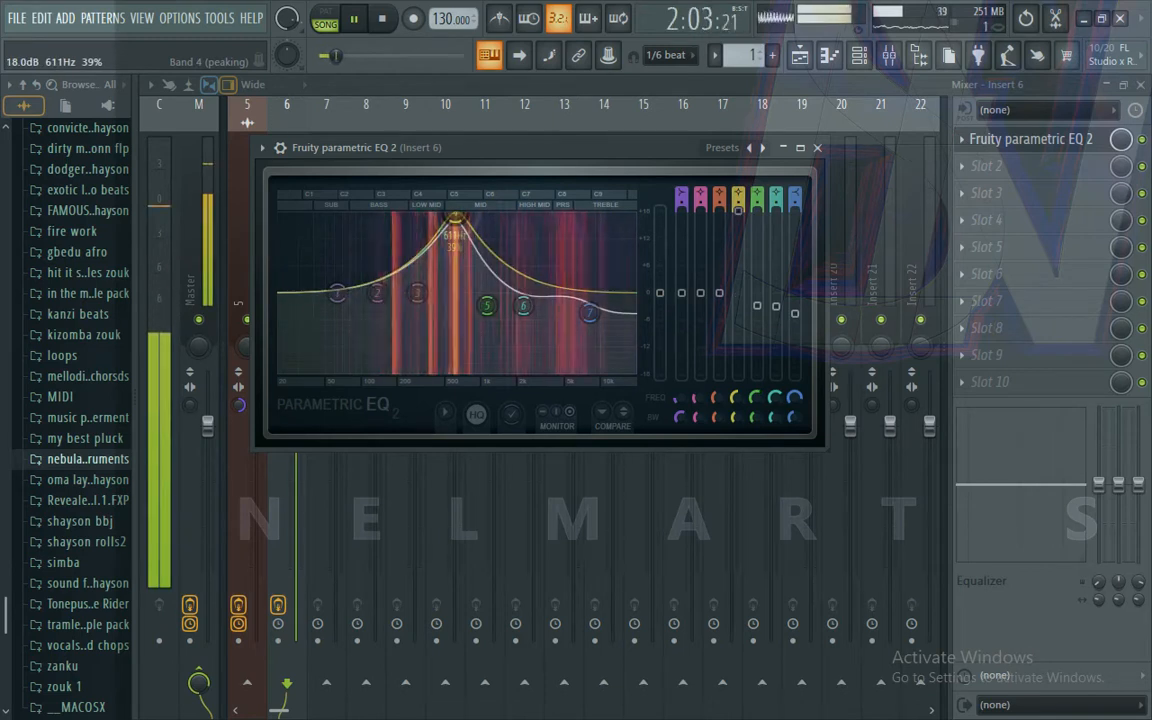
drag(440, 230, 346, 345)
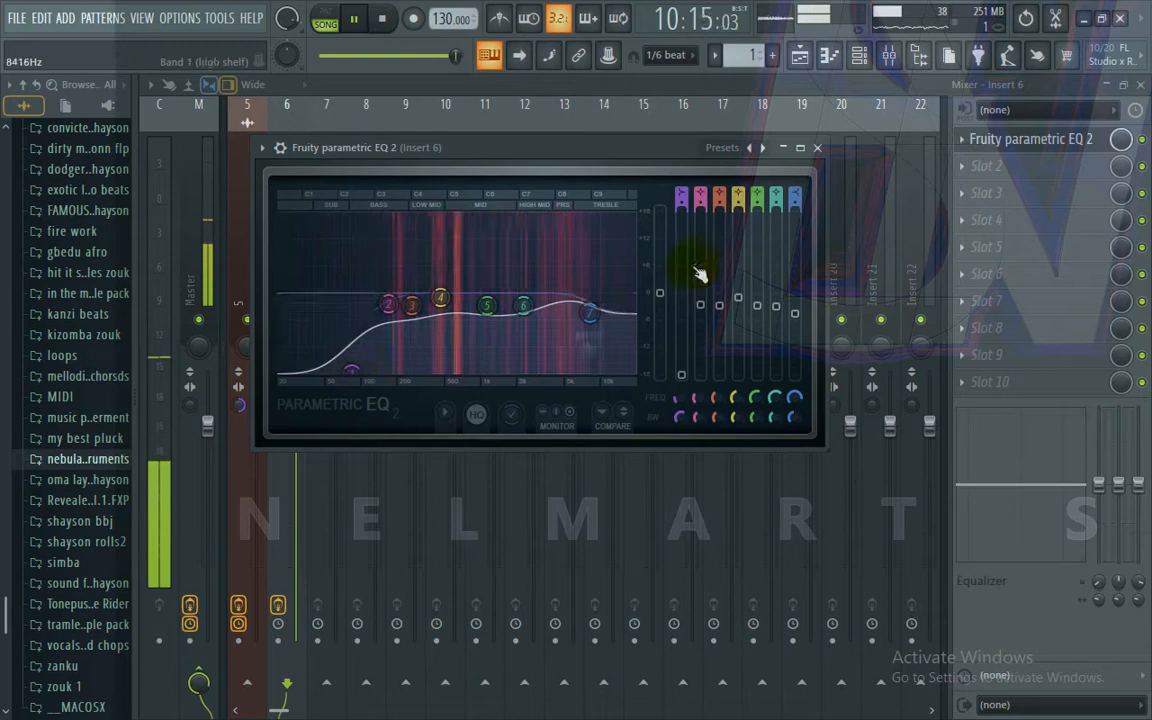
click(818, 148)
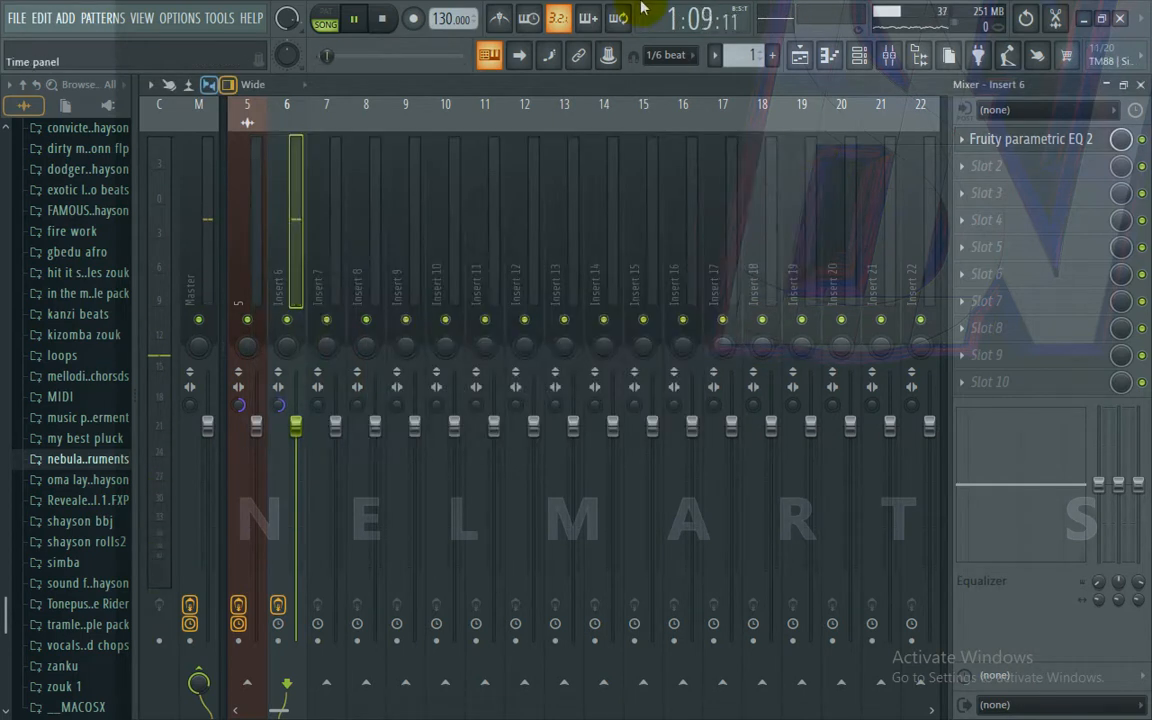
Step: Write the on-screen note "we take ot those boxy and resonent frequencies" over the mixer with the drawing overlay's text tool
mouse_move(695, 8)
click(733, 12)
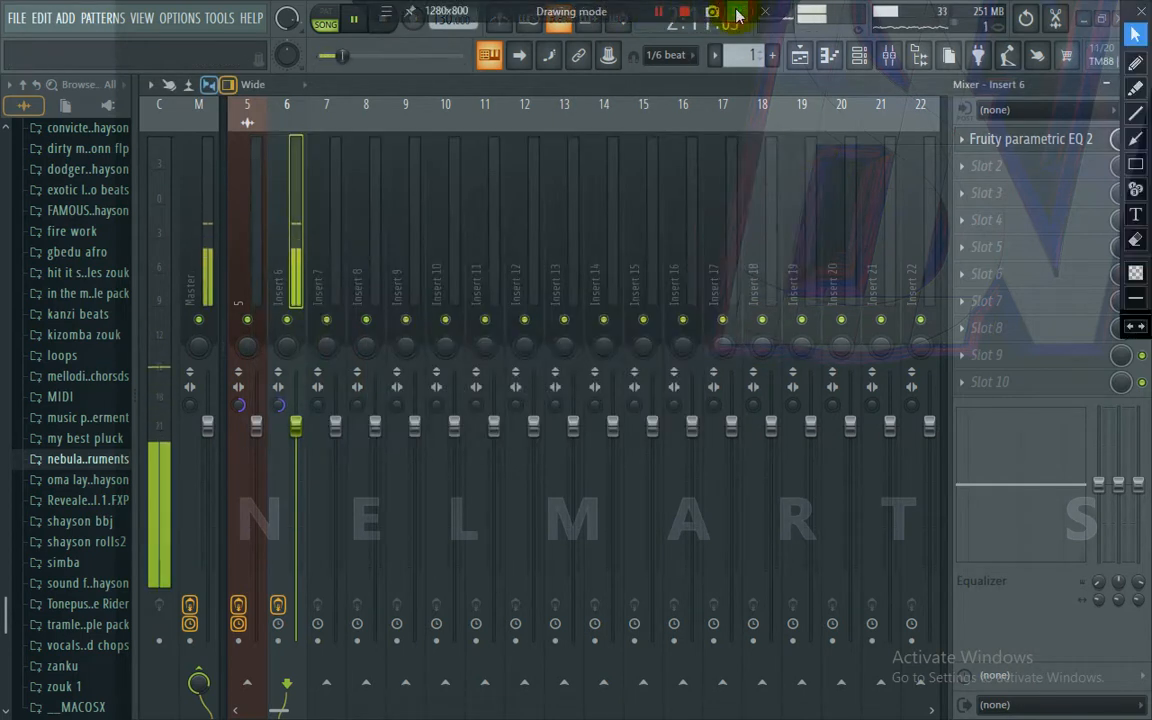
click(1137, 215)
click(677, 305)
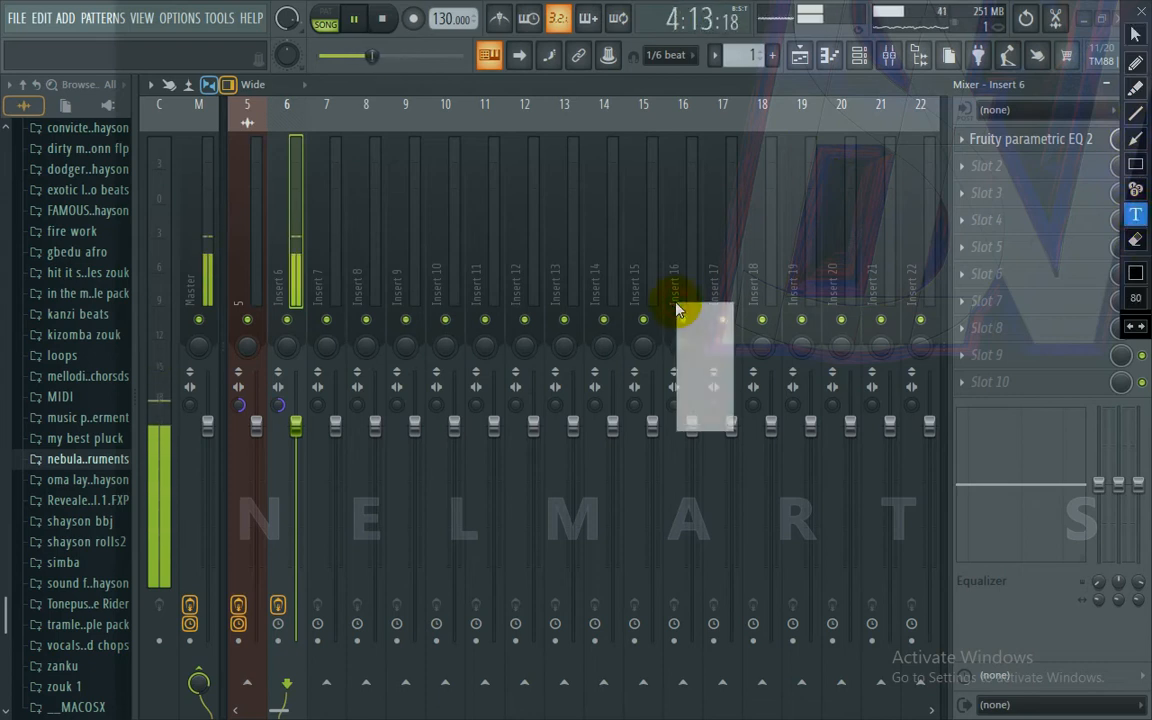
text(we)
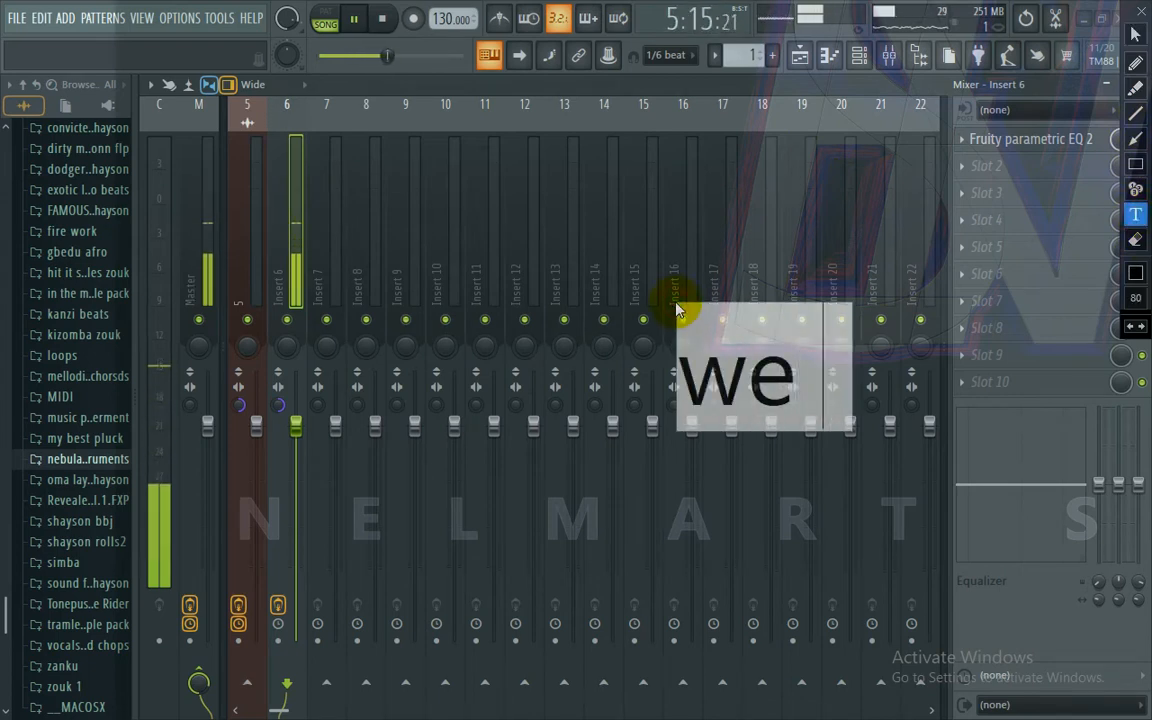
text( take)
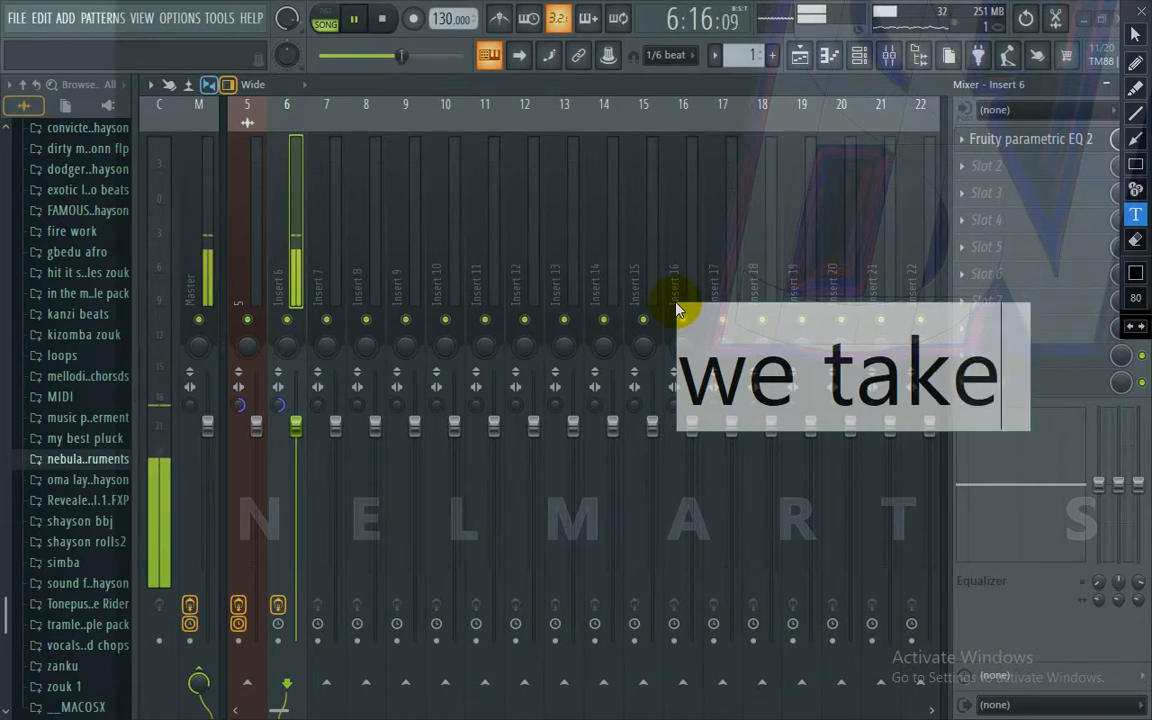
text( h)
key(BackSpace)
text(of)
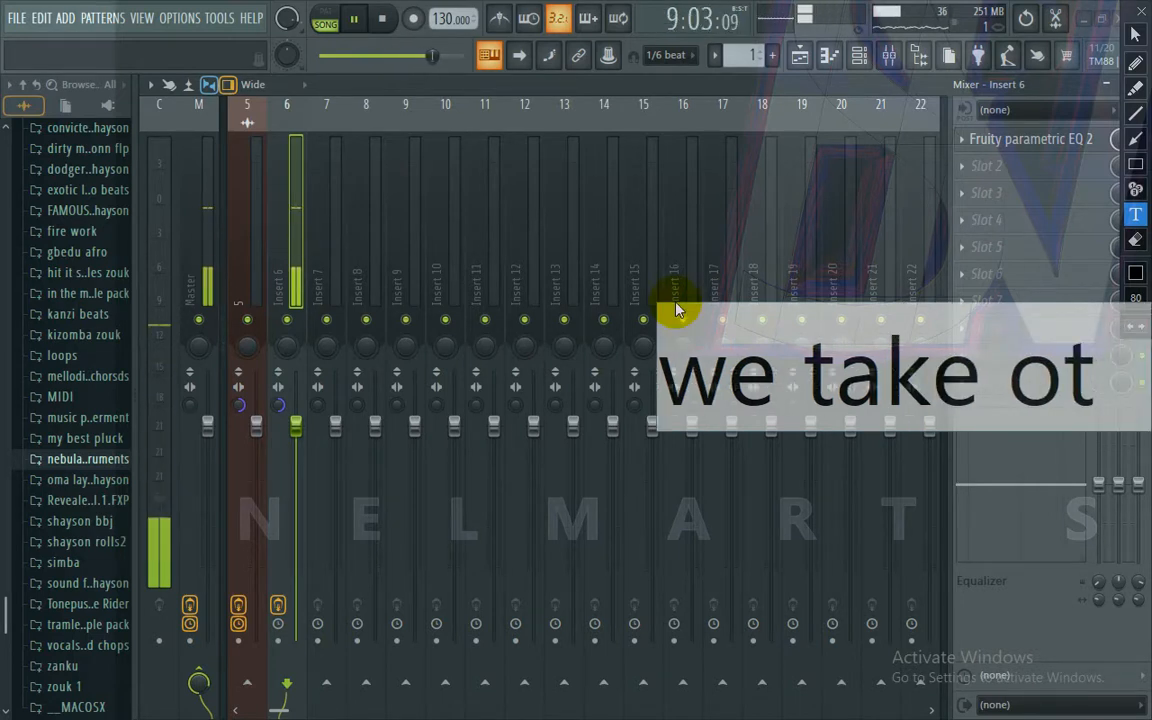
text( thos)
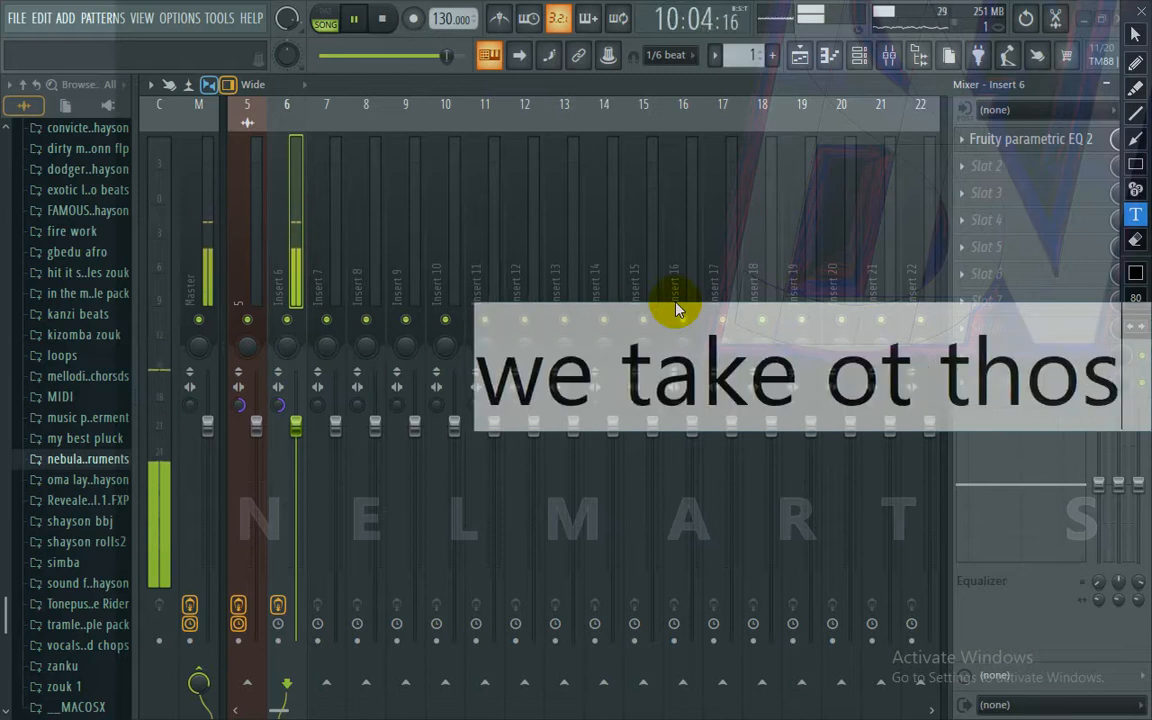
text(e b)
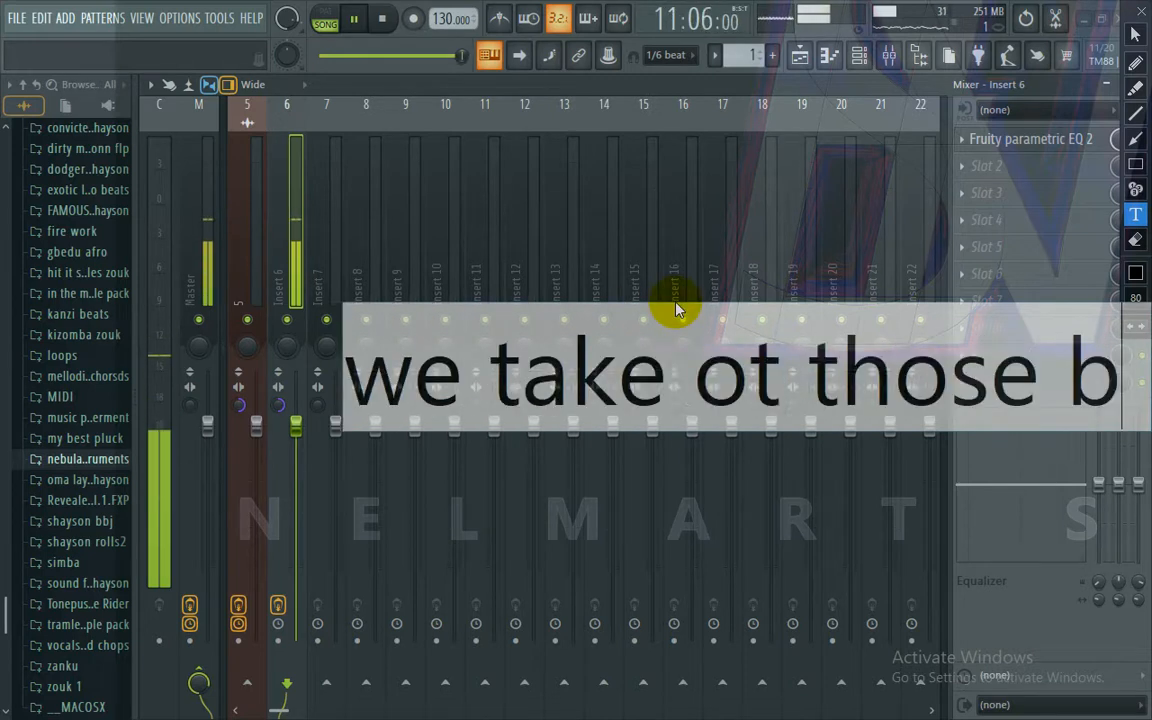
text(oxy)
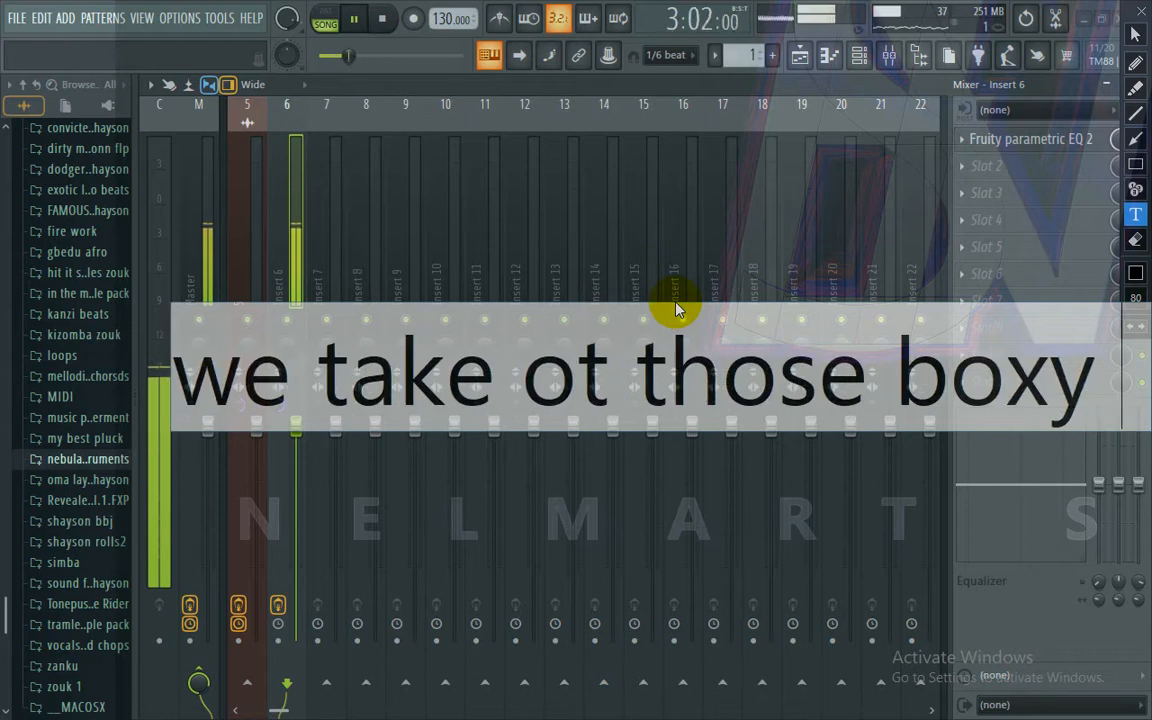
text( and)
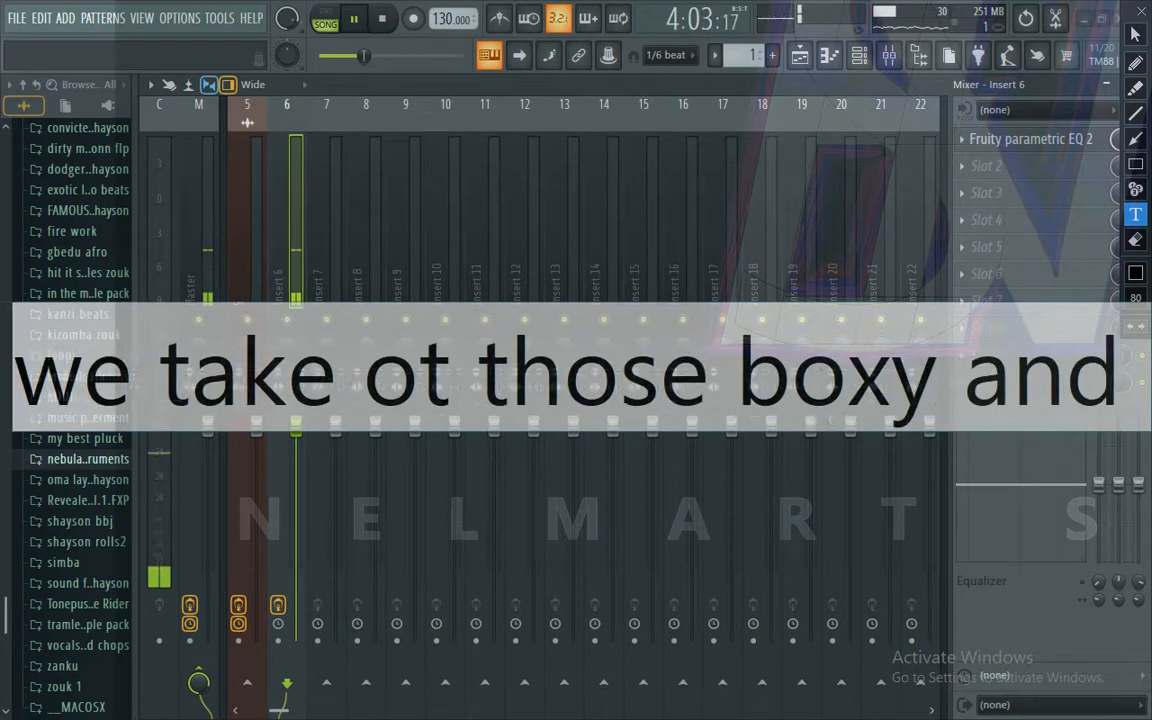
text( resonent)
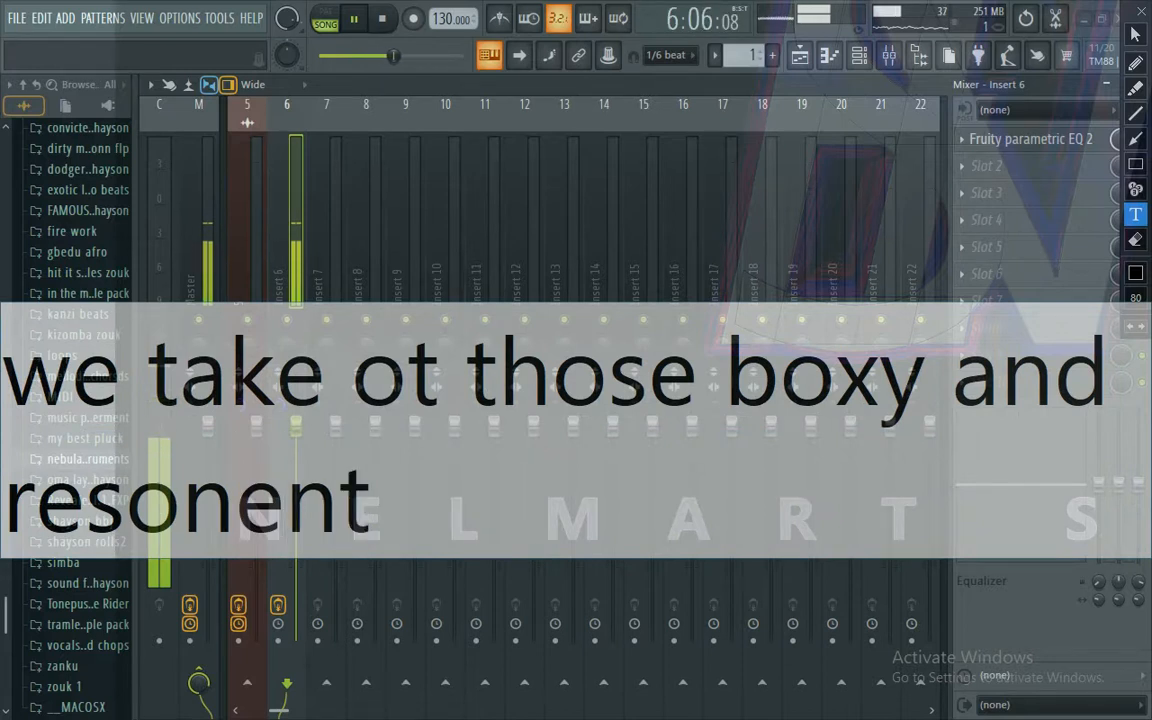
text( fre)
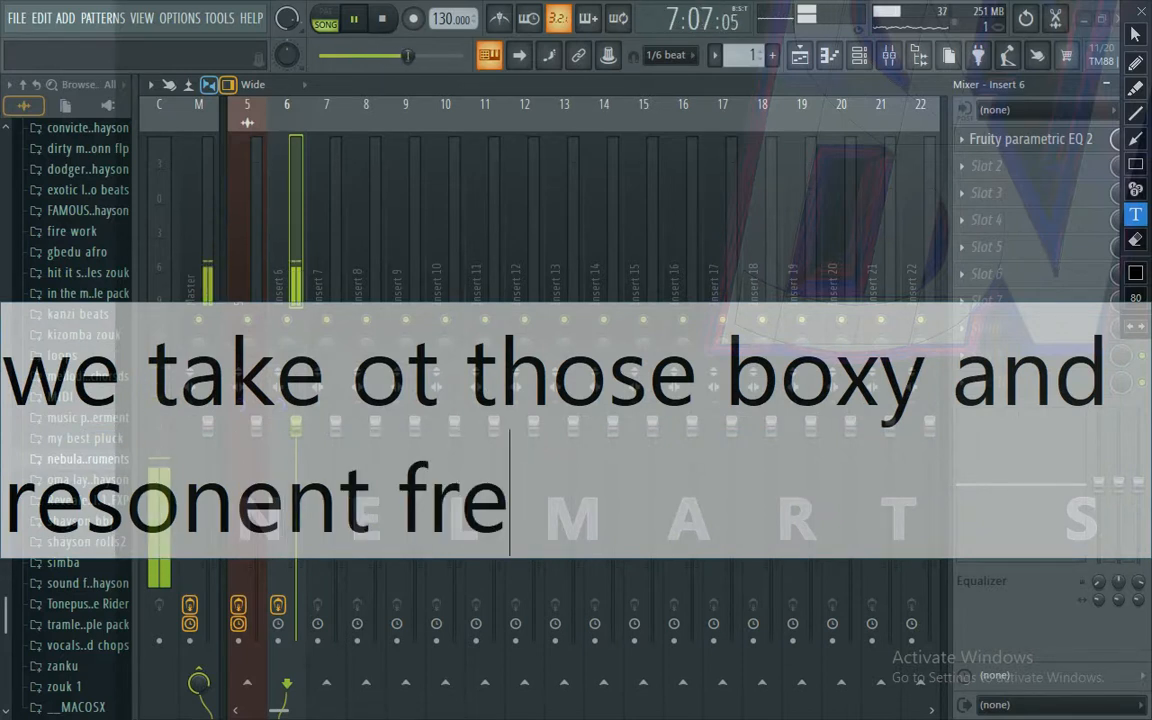
text(qu)
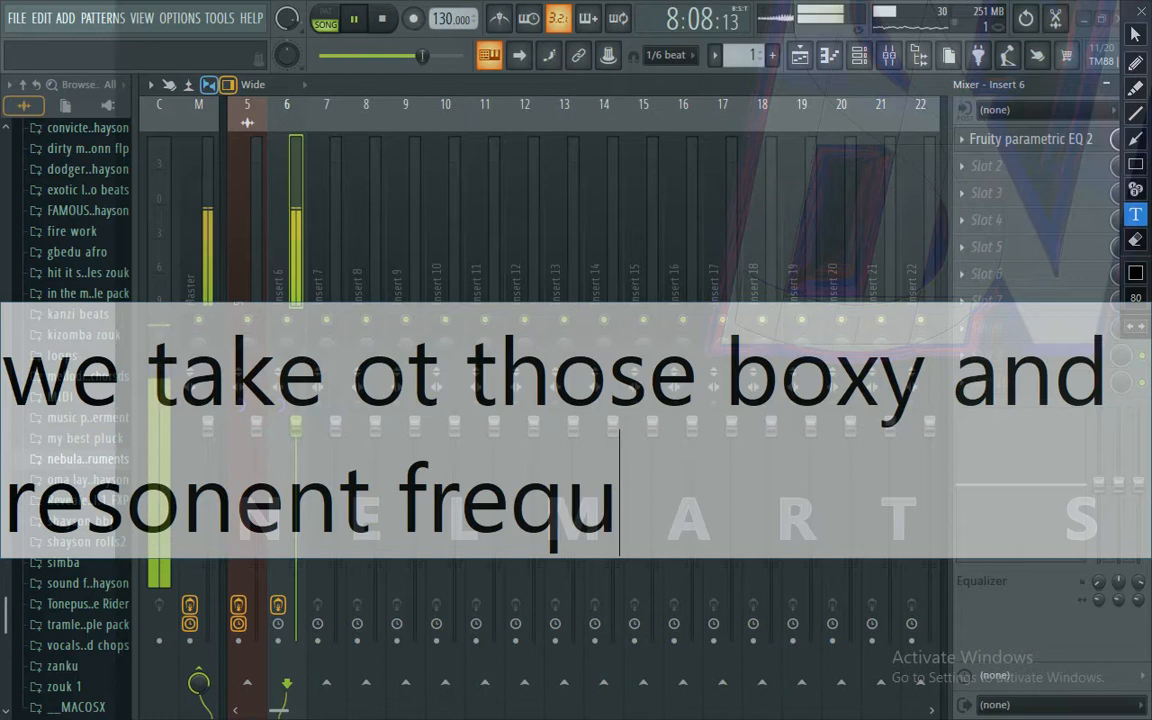
text(encies)
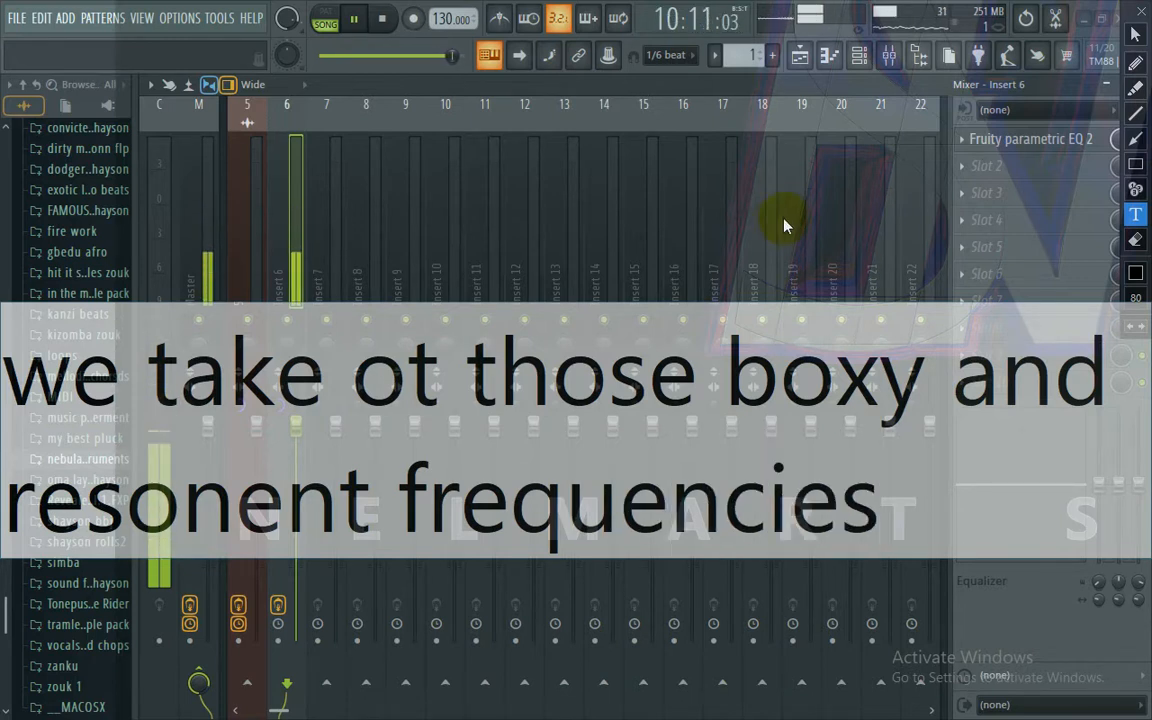
click(784, 219)
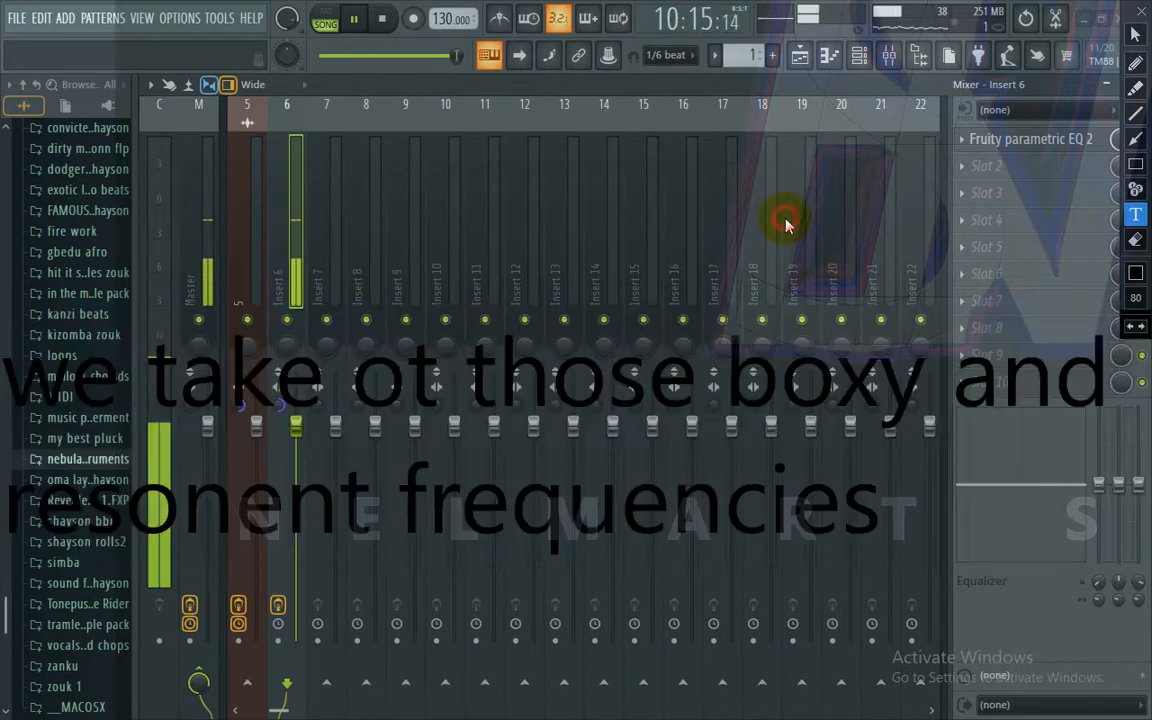
Step: Erase the on-screen note and move the drawing toolbar away from the mixer's effect slots
click(1133, 242)
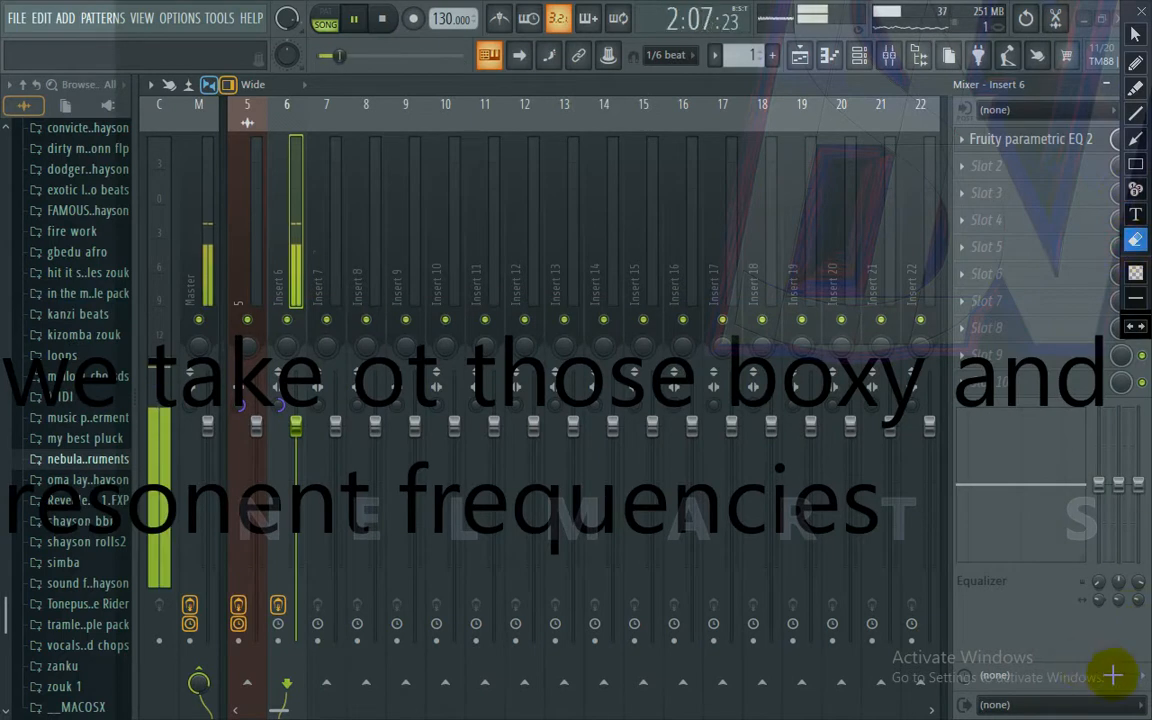
drag(152, 221, 93, 233)
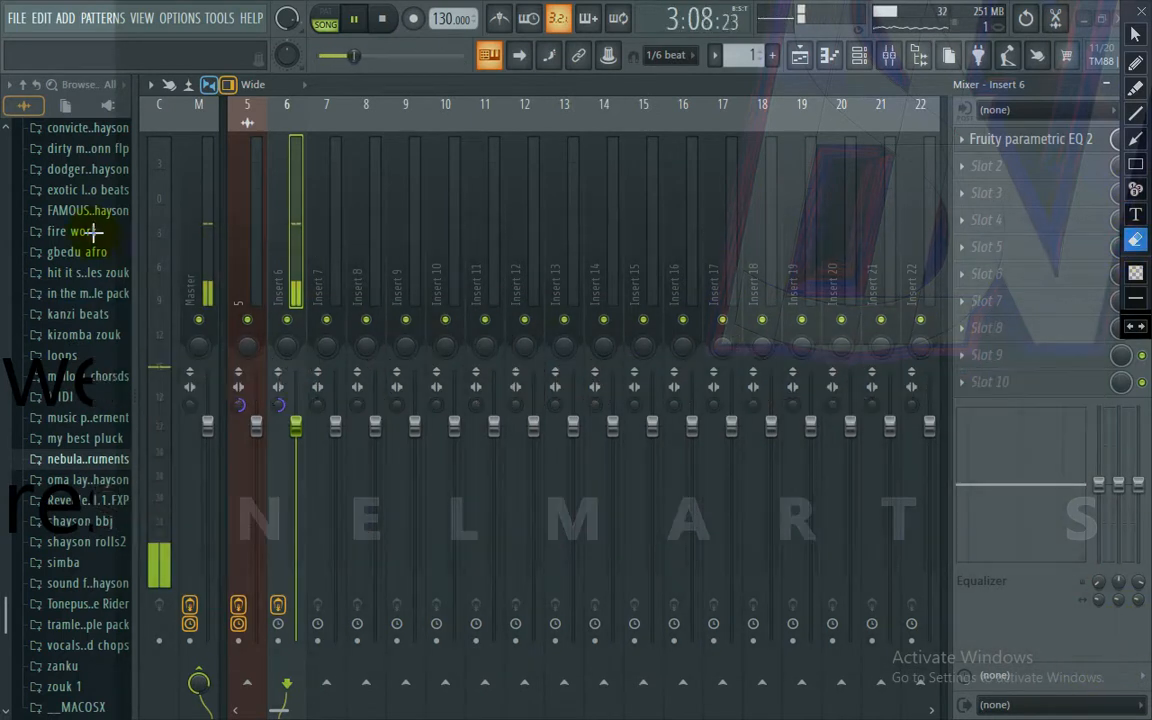
drag(130, 516, 5, 283)
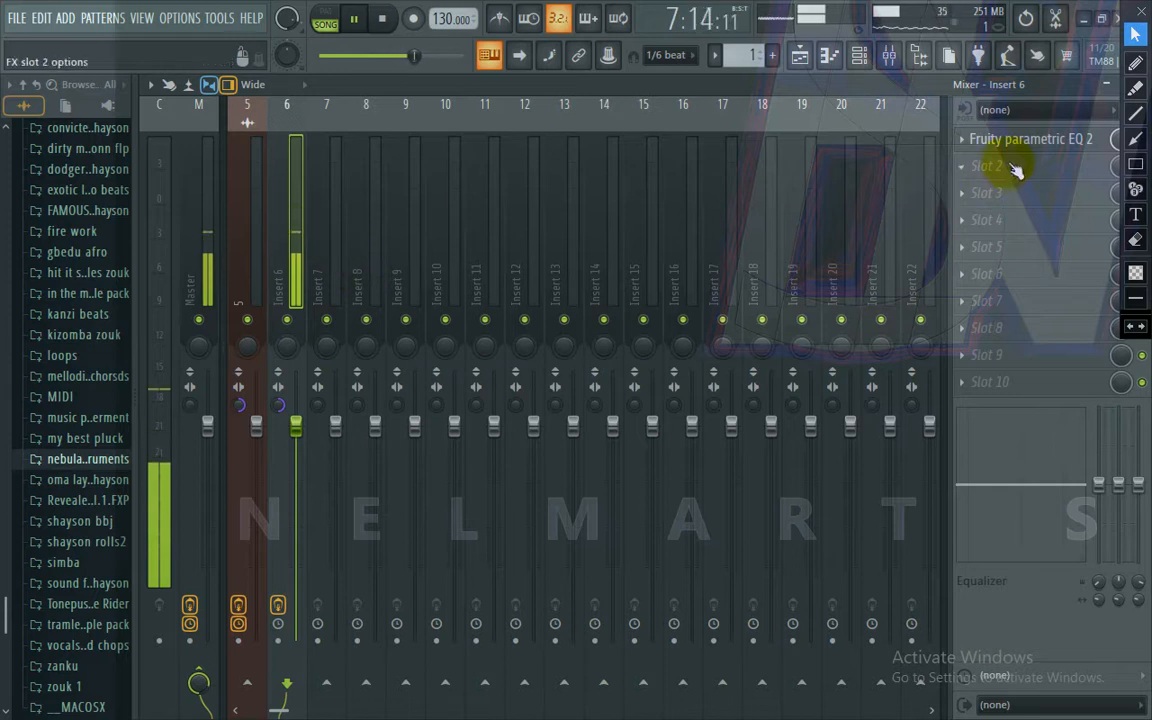
mouse_move(1143, 8)
mouse_down()
mouse_move(643, 309)
mouse_move(612, 309)
mouse_move(40, 518)
mouse_move(28, 388)
mouse_move(28, 411)
mouse_up()
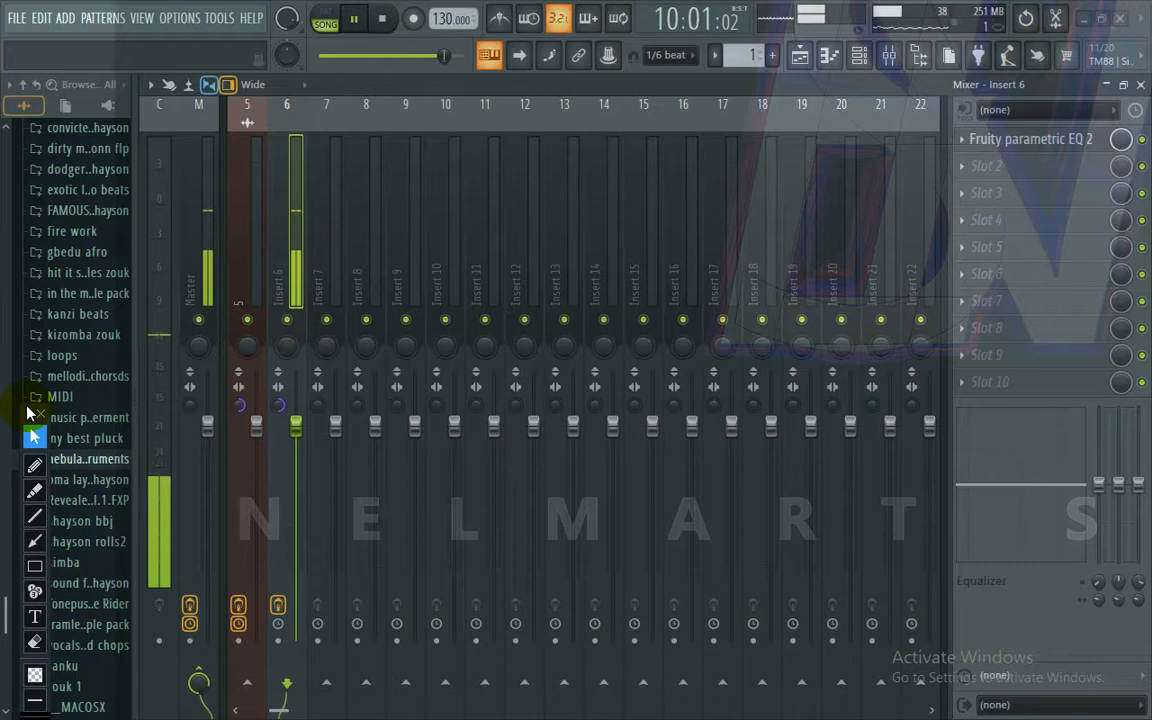
Step: Load a second Fruity Parametric EQ 2 into slot 2 of Insert 6 and slightly boost bands 2 to 7
click(1070, 166)
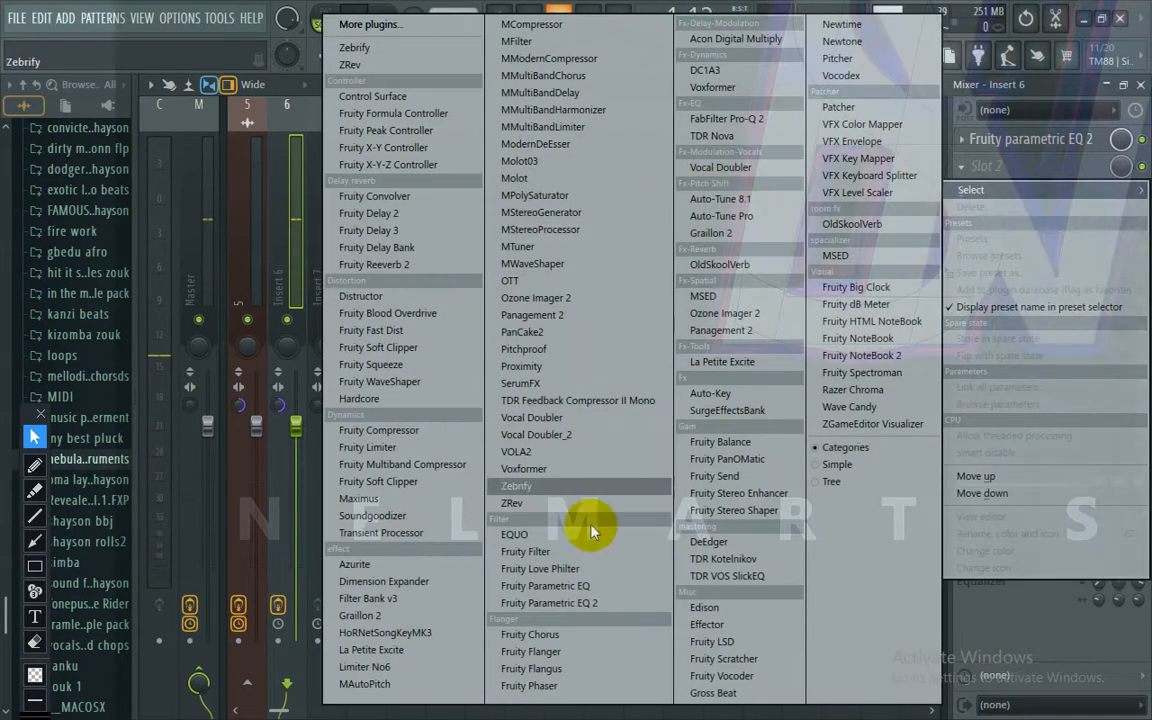
click(598, 602)
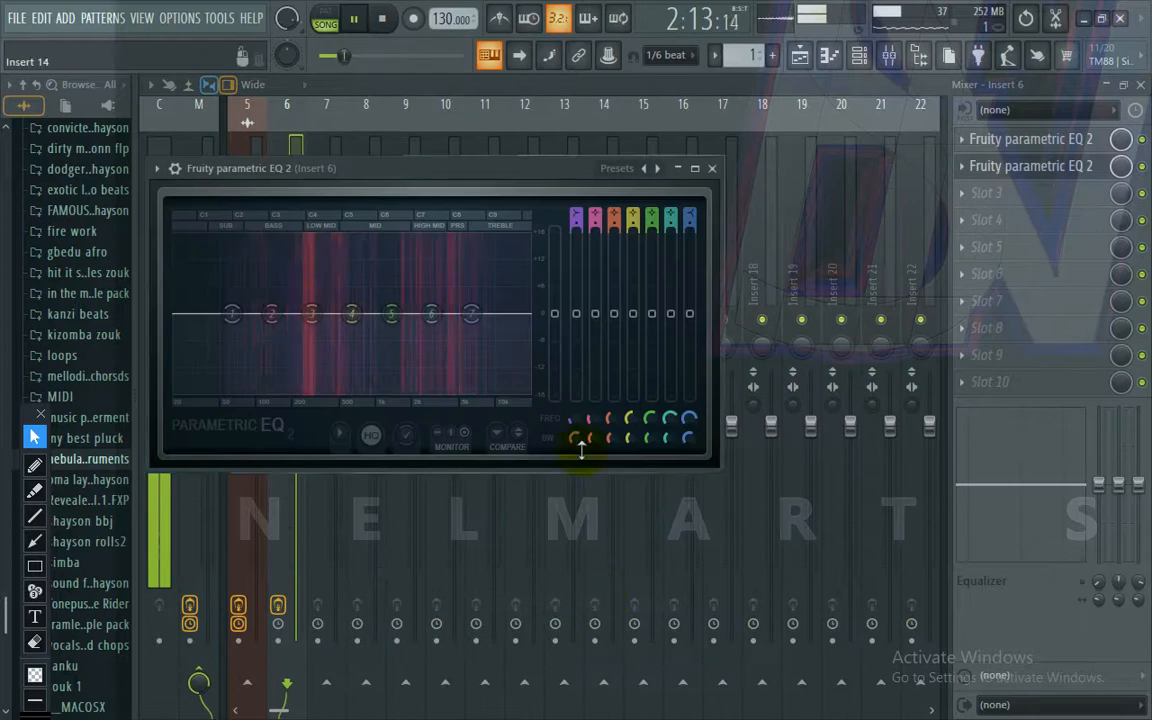
drag(470, 311, 477, 290)
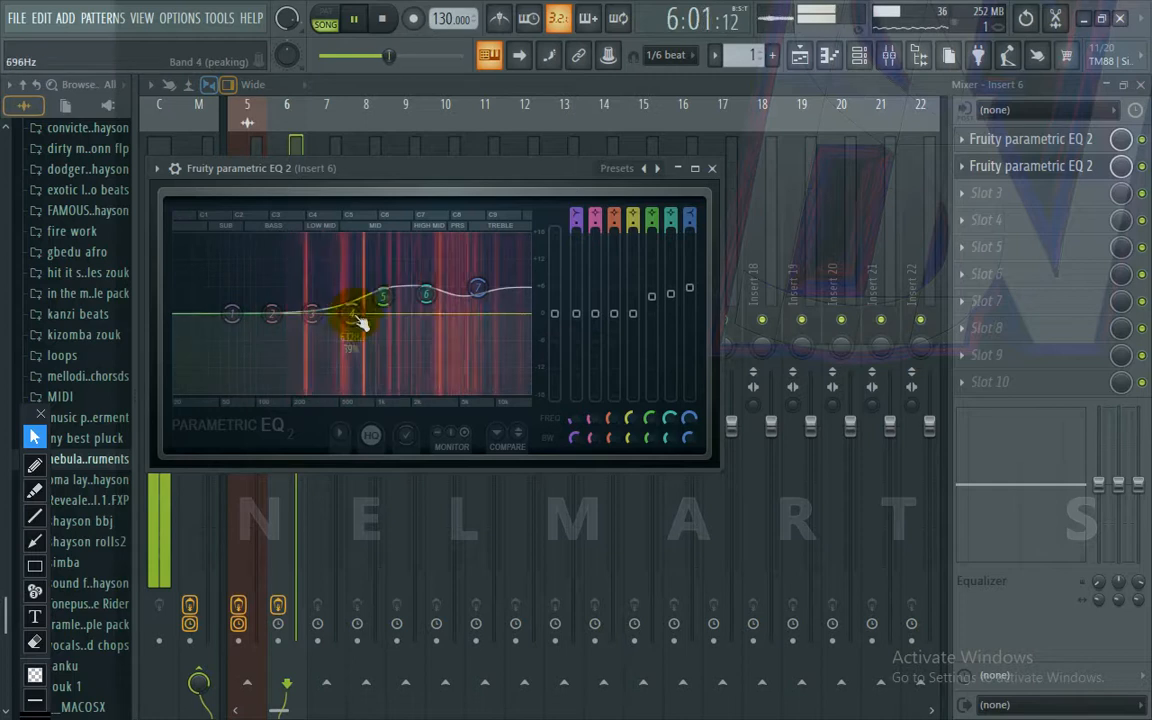
drag(345, 296, 331, 308)
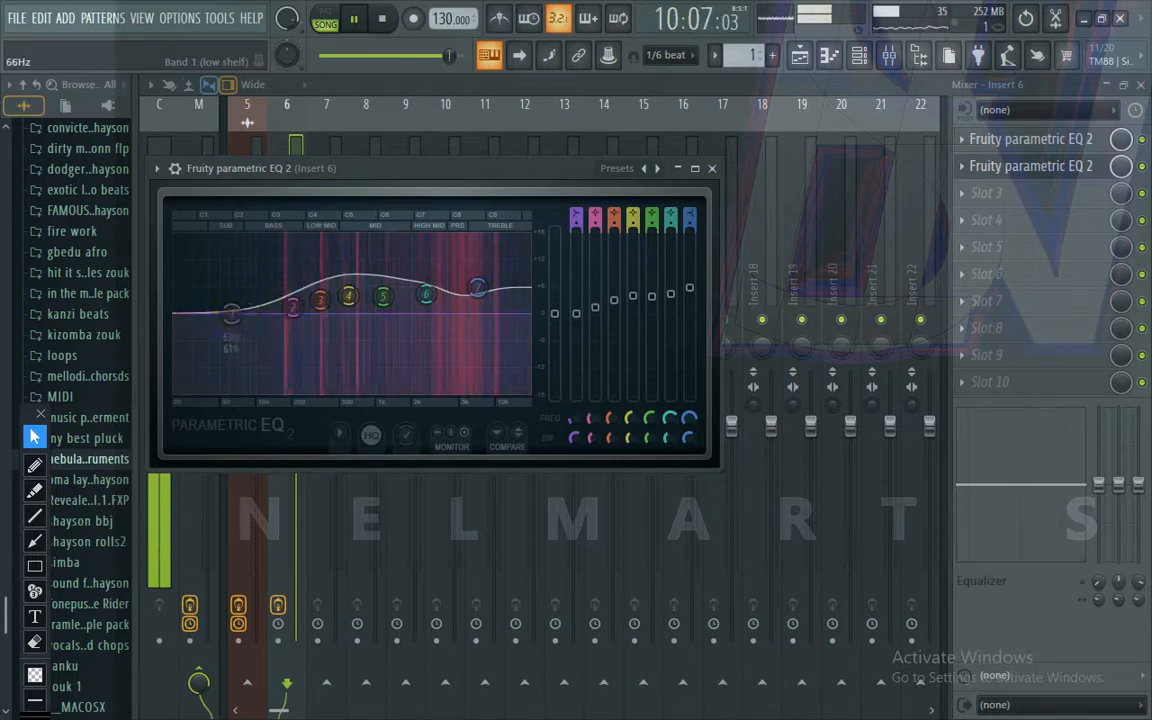
Step: Roll off the lows with band 1 of the second EQ, raise its main level to 5.3 dB, and close it
drag(238, 314, 242, 366)
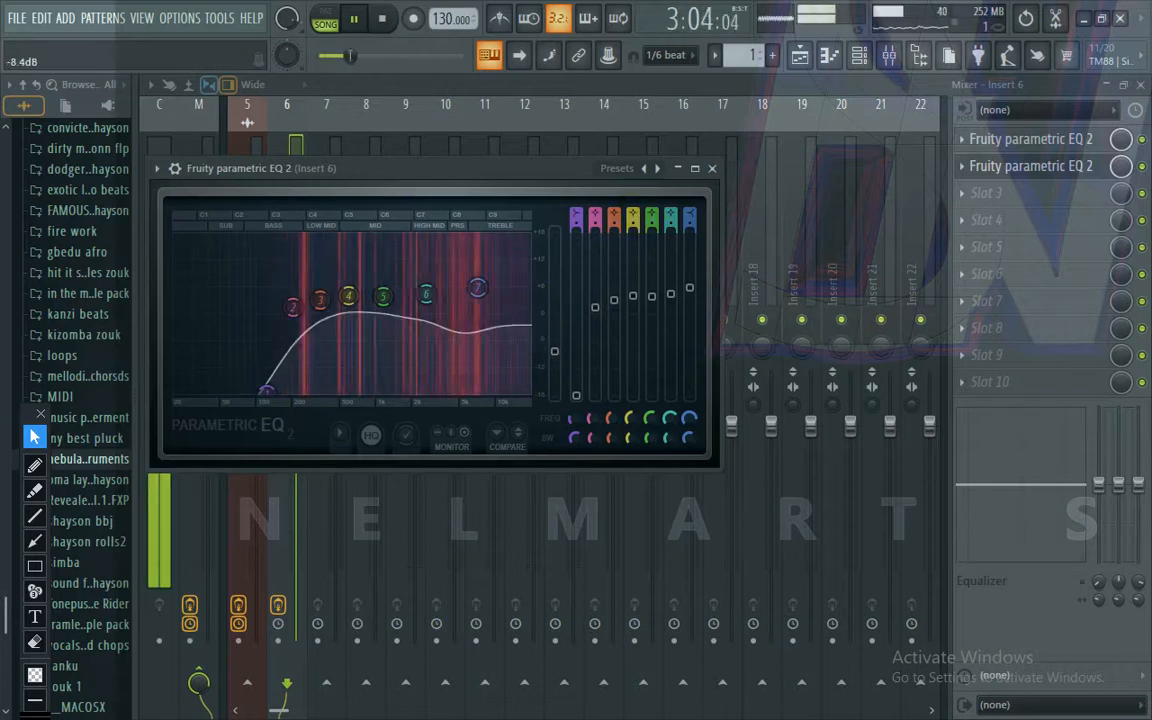
drag(554, 367, 554, 289)
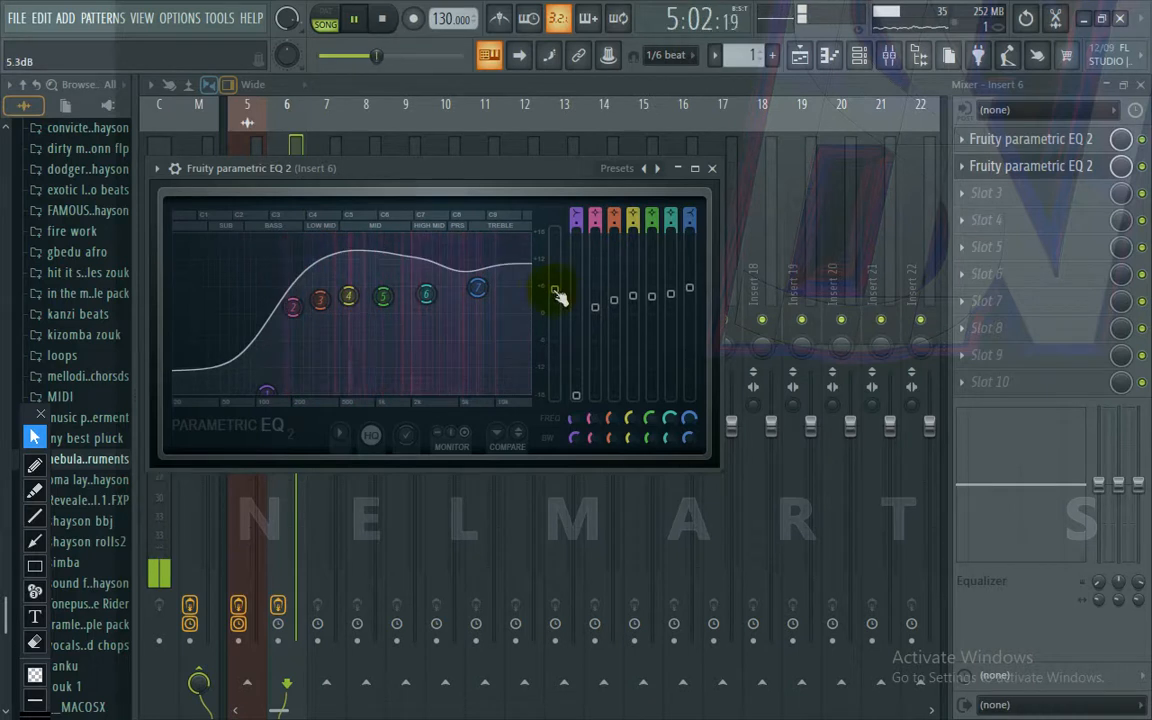
click(712, 169)
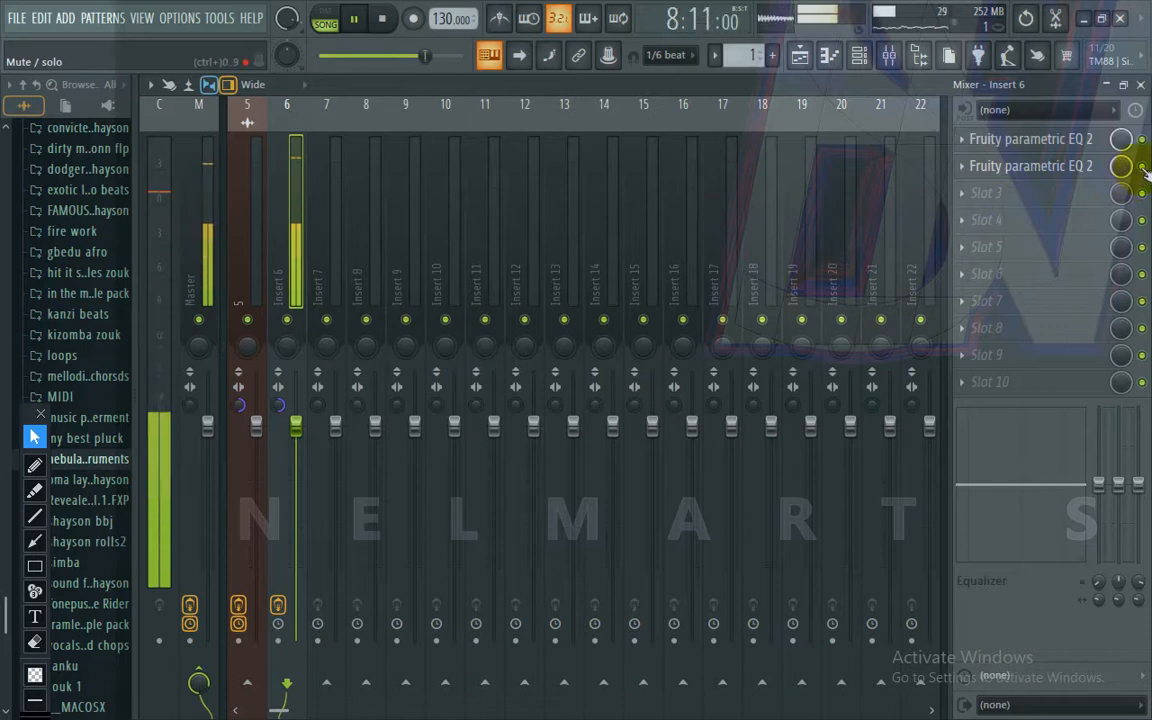
Step: Compare the vocal on Insert 6 with its effects bypassed and enabled during playback
click(279, 606)
click(279, 606)
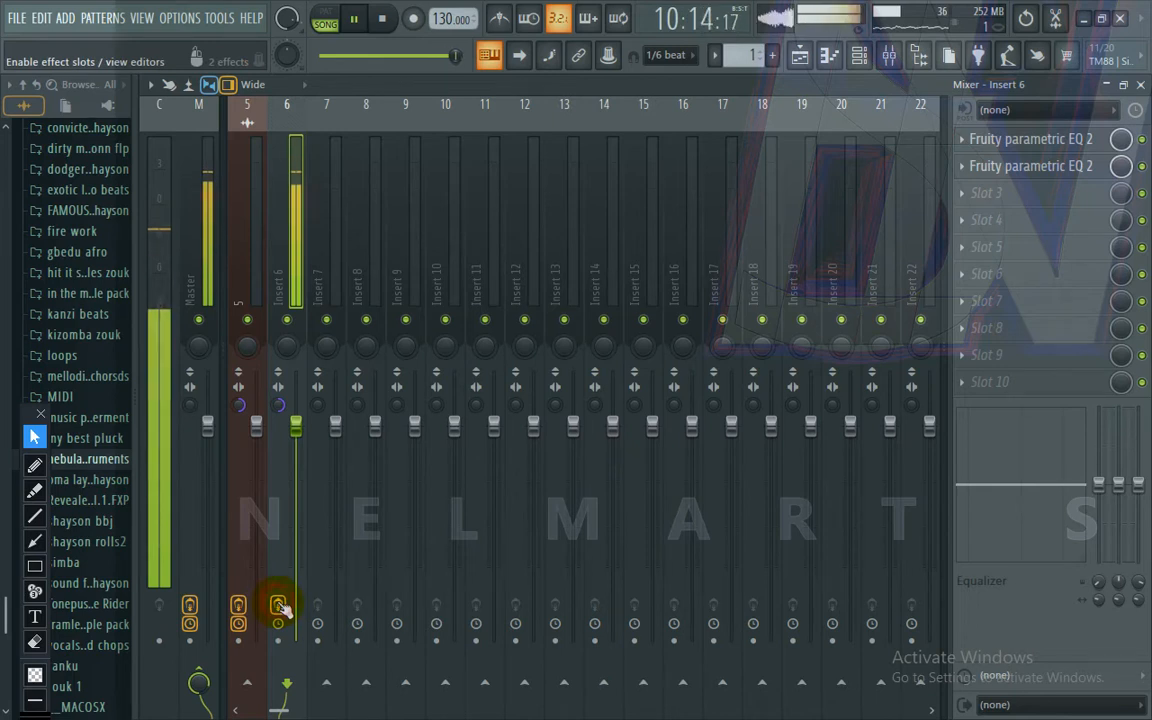
click(279, 606)
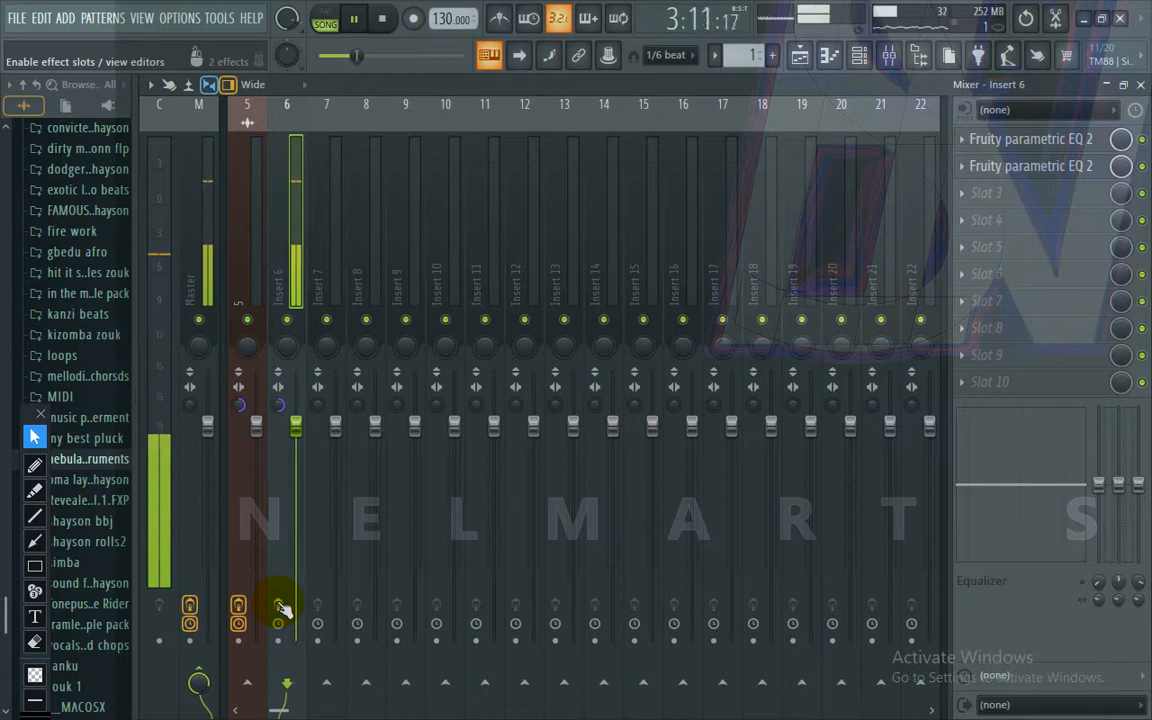
click(279, 606)
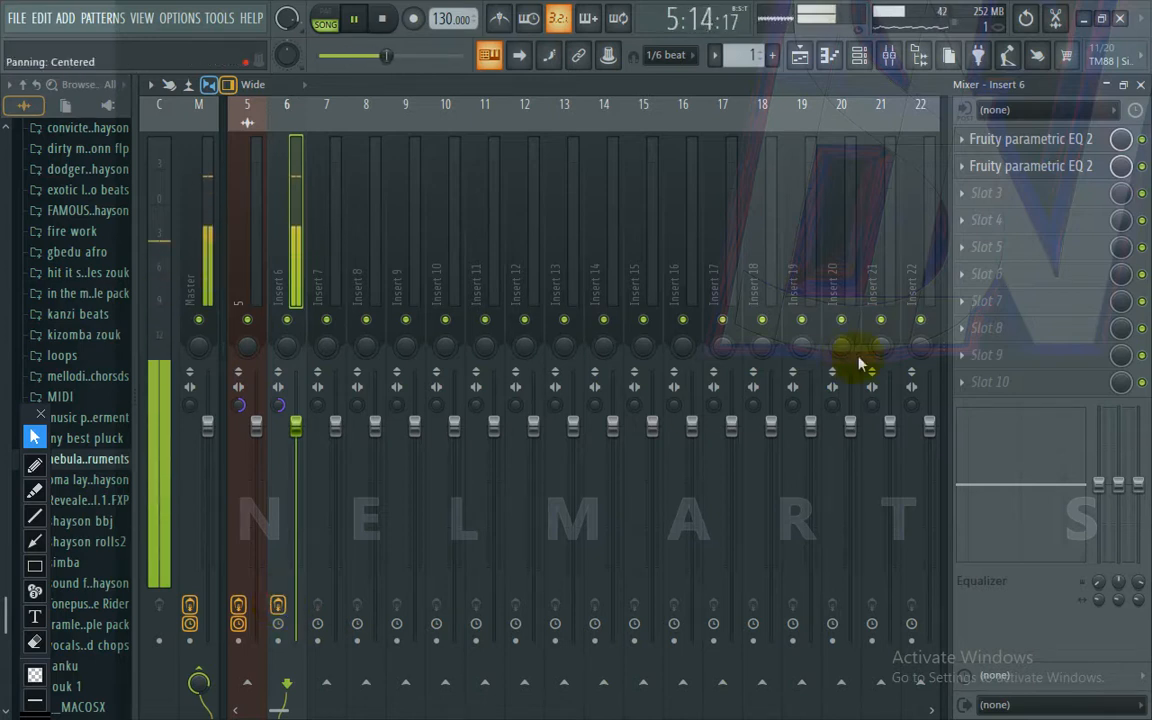
Step: Load Fruity Reeverb 2 into slot 3 of Insert 6, set its wet level to 27%, and close it
click(1052, 190)
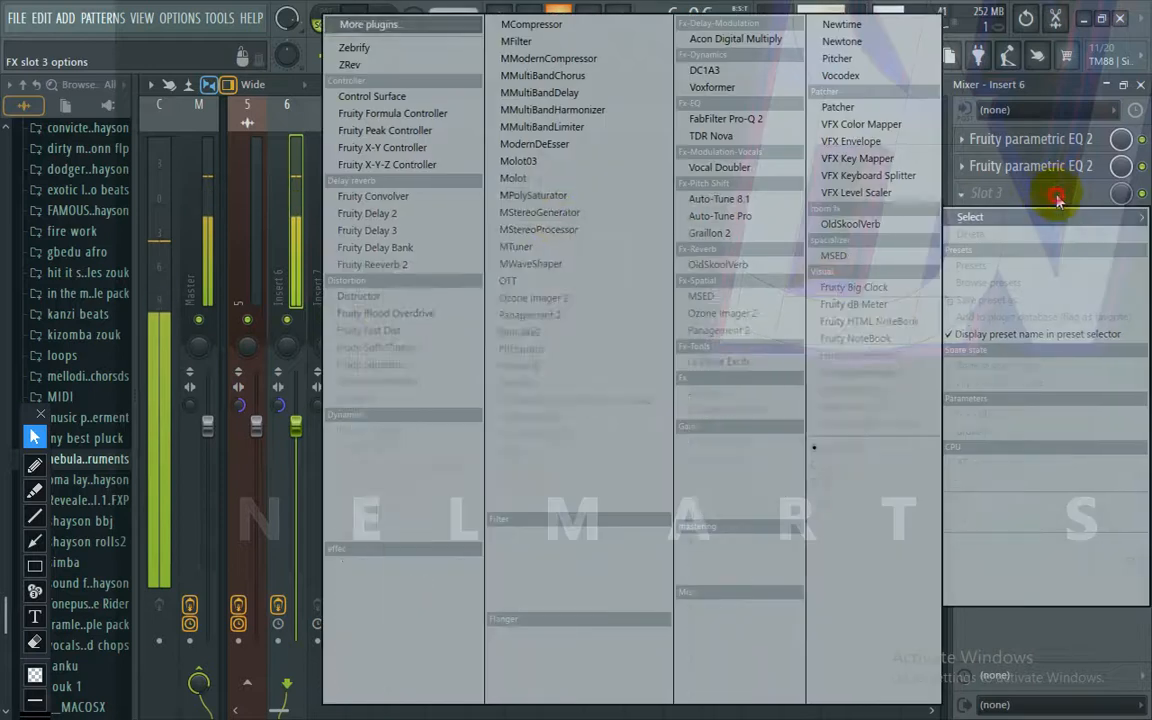
click(435, 265)
drag(701, 321, 701, 331)
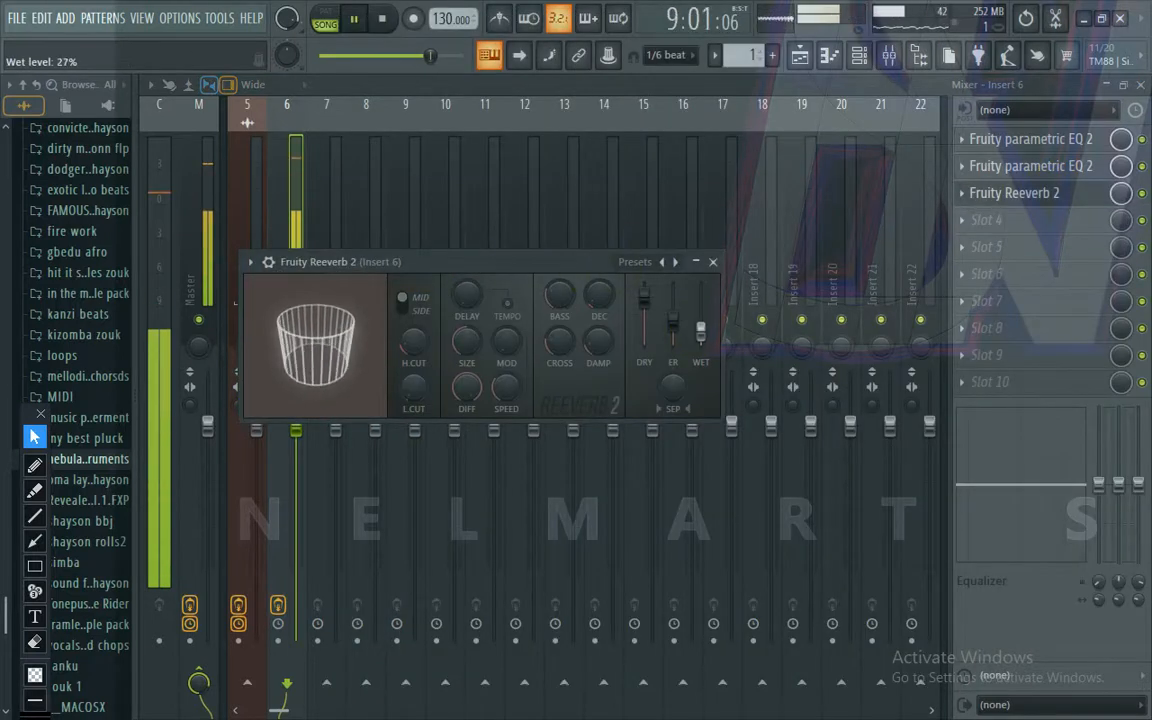
click(714, 263)
Step: Load Fruity Flangus into slot 4 of Insert 6, close its window, and reduce the slot's mix level
click(1000, 221)
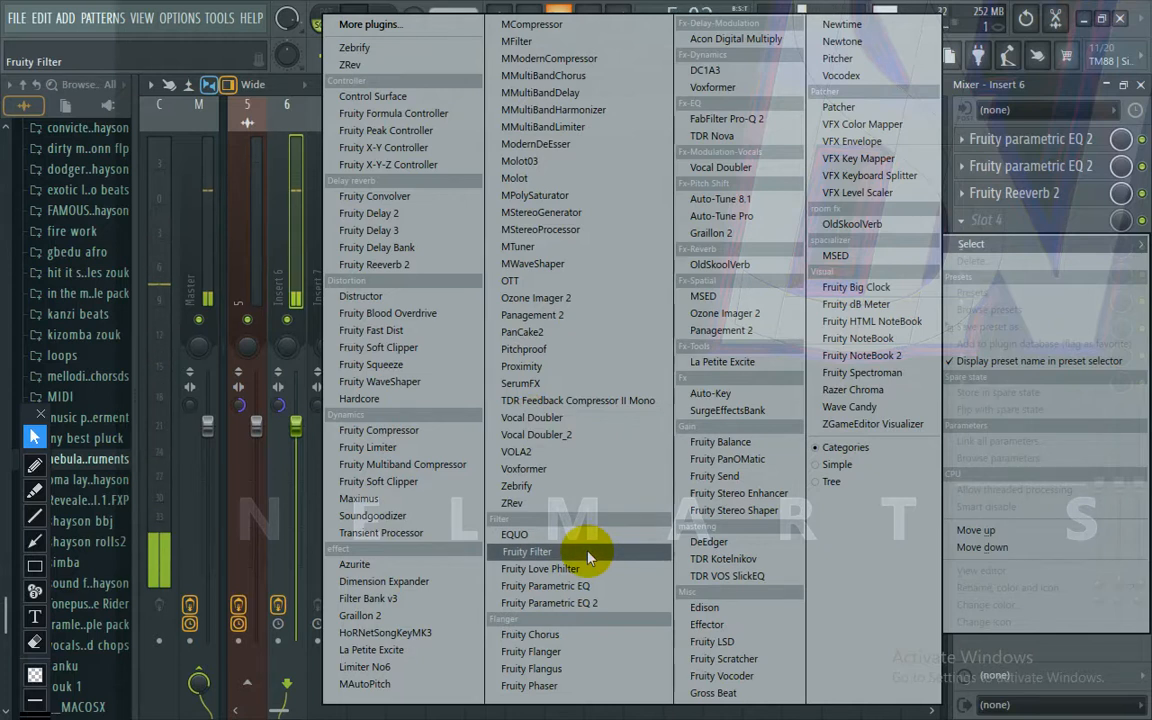
click(589, 669)
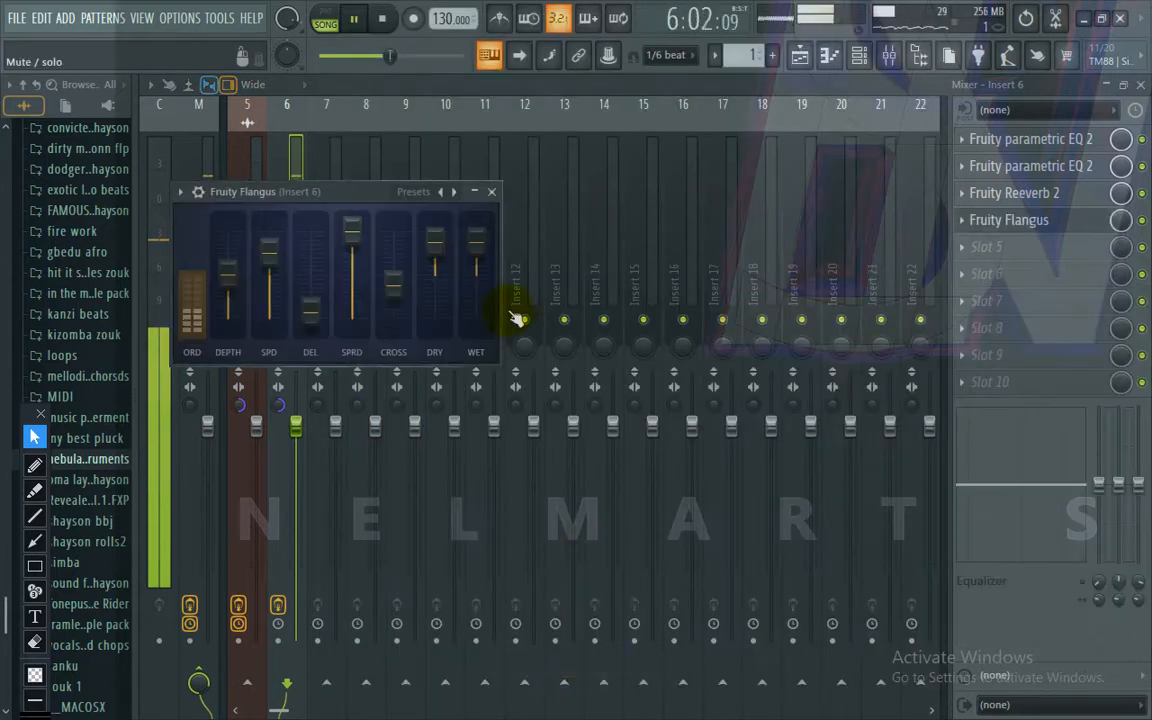
click(423, 196)
click(416, 196)
click(376, 190)
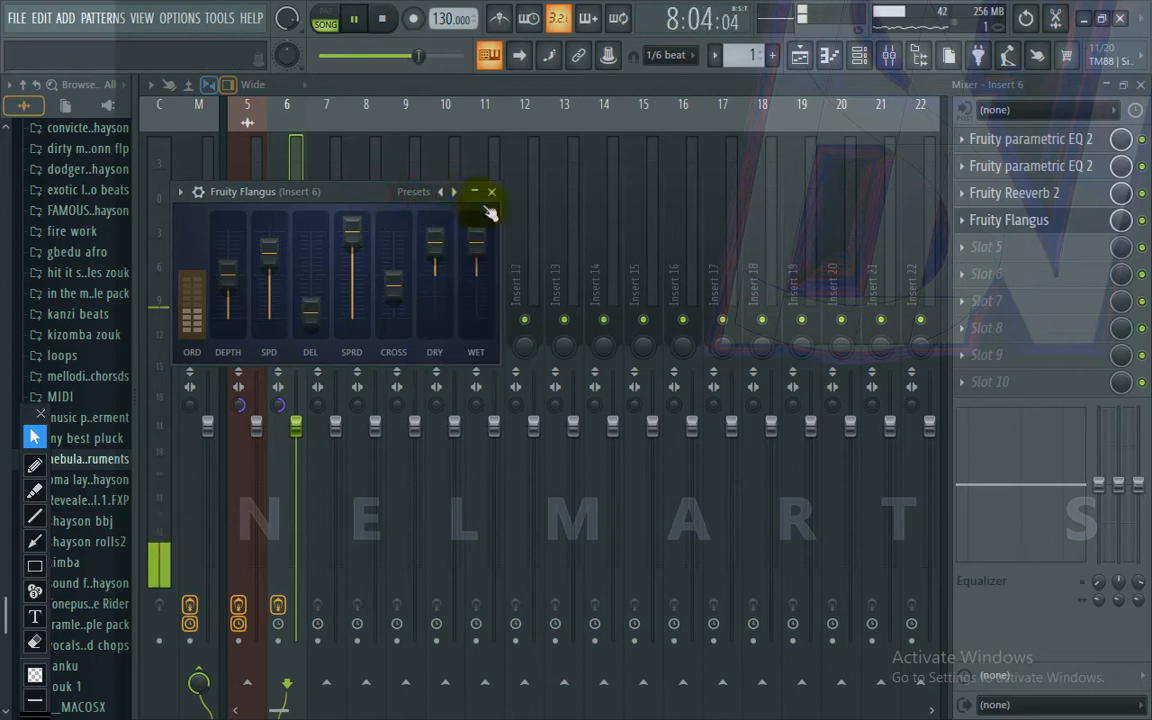
click(491, 191)
drag(1121, 221, 1121, 227)
Step: Load Pitcher into slot 5 of Insert 6
click(1054, 249)
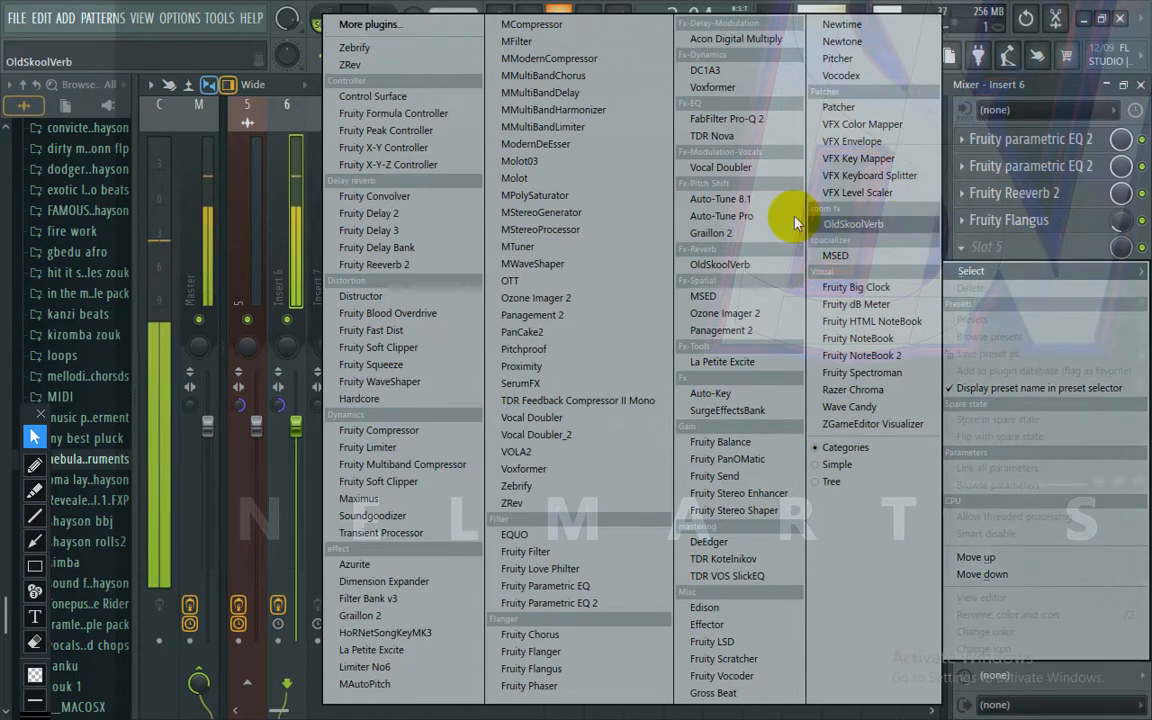
click(840, 62)
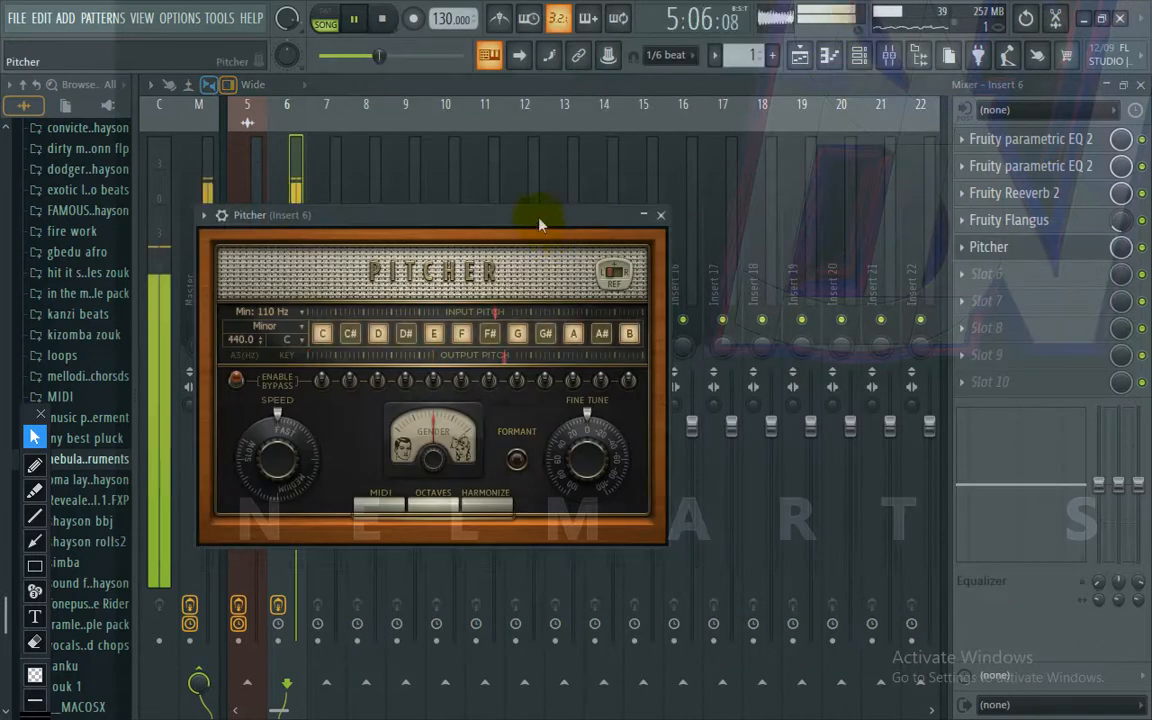
Step: Set Pitcher's minimum frequency to 80 Hz and its key to F# on Insert 6
drag(551, 220, 656, 193)
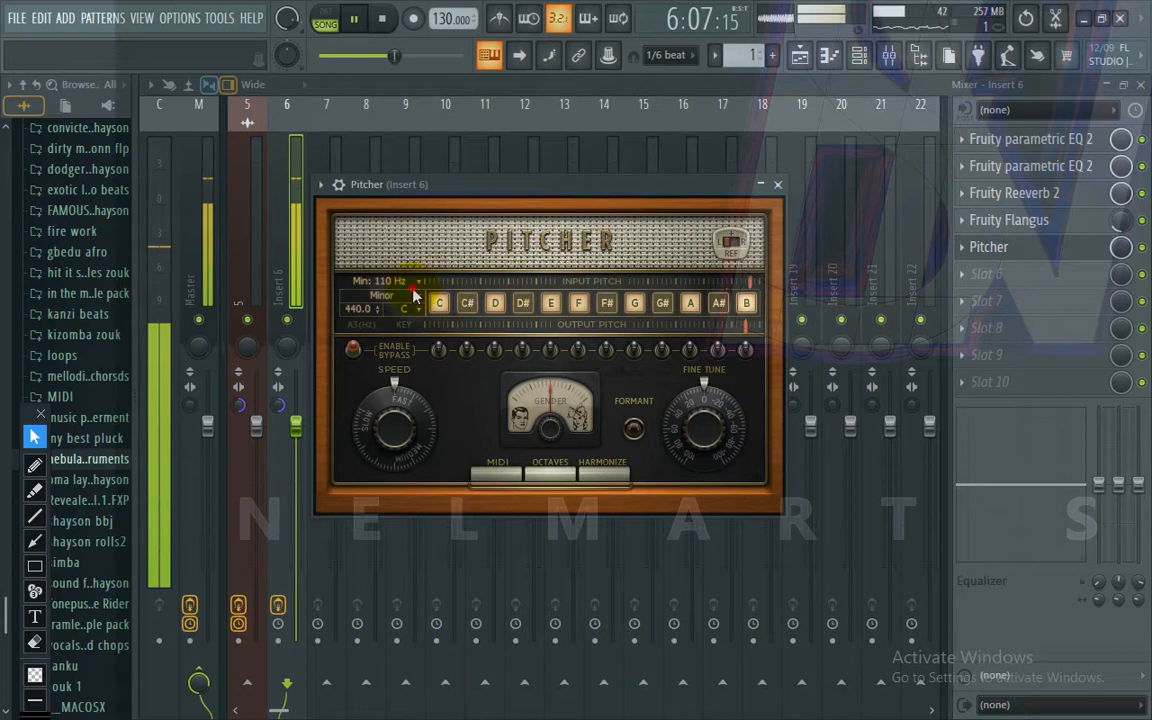
click(416, 283)
click(428, 316)
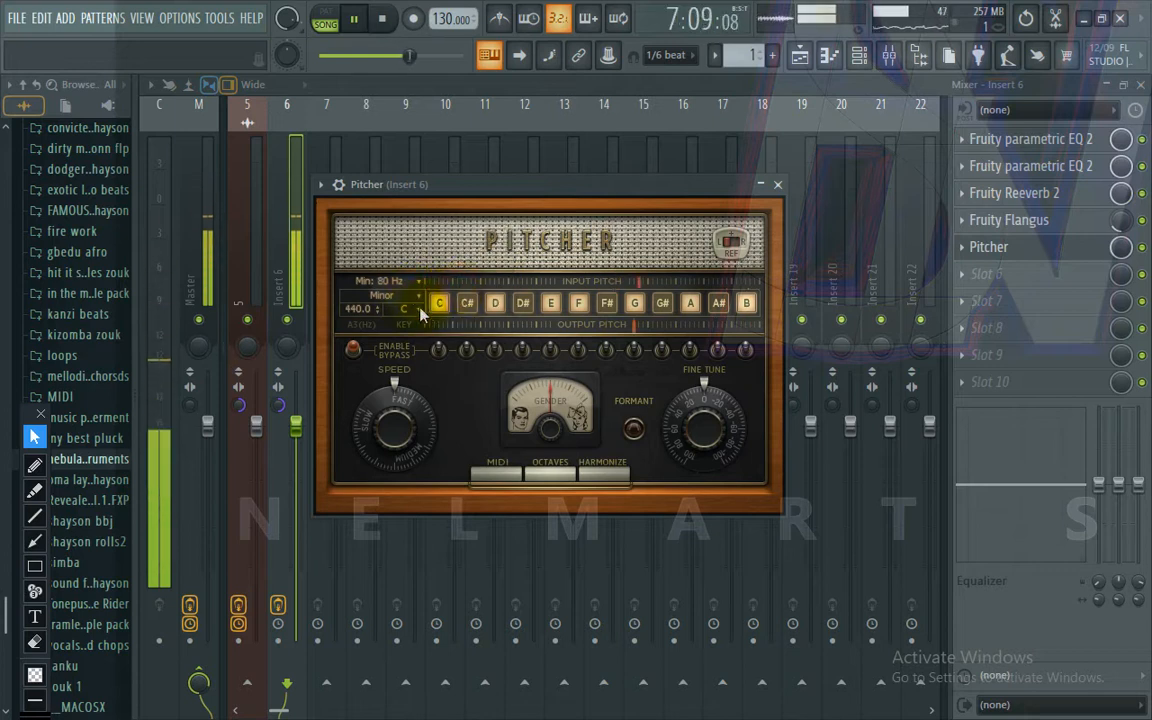
click(410, 314)
click(420, 287)
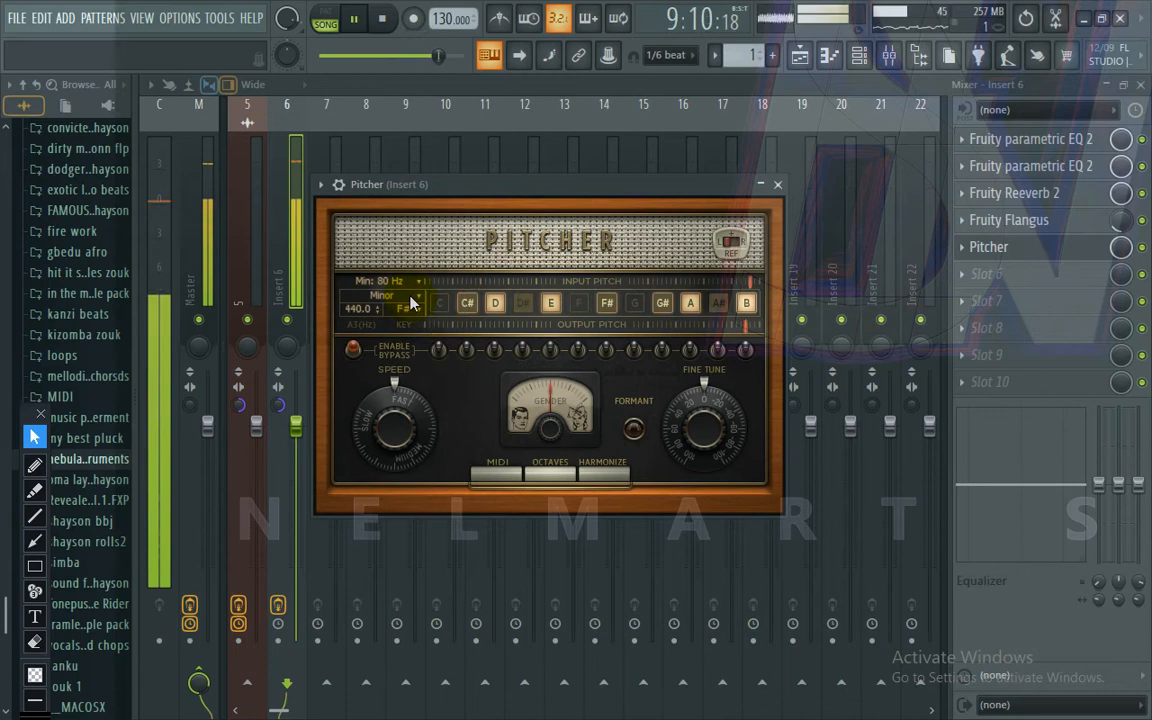
Step: Lower Pitcher's gender, set its correction speed to 92, switch the scale to Major, and close the plugin
drag(705, 437, 705, 472)
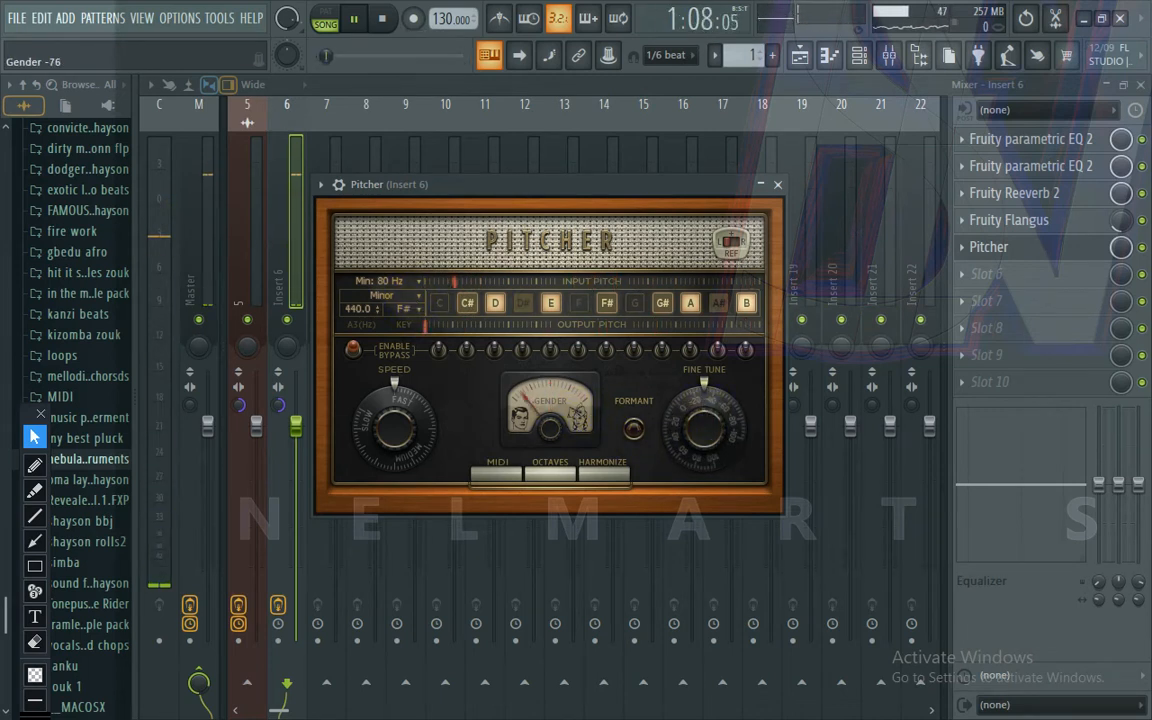
drag(422, 408, 422, 390)
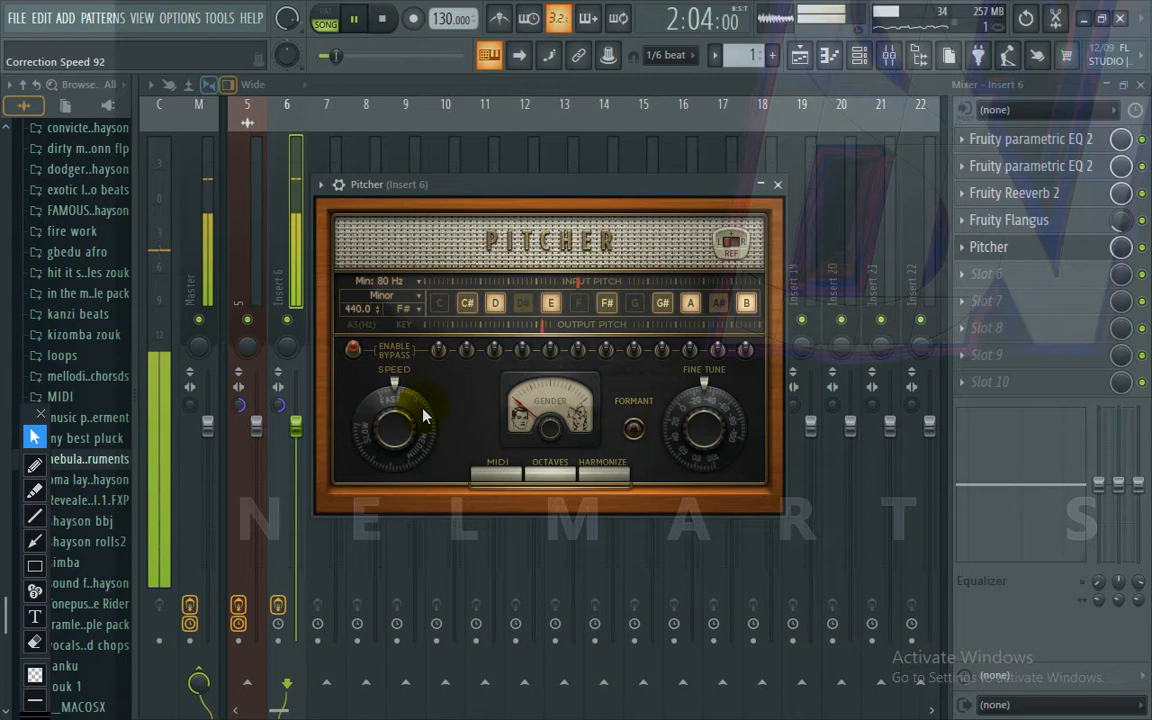
click(408, 303)
click(446, 284)
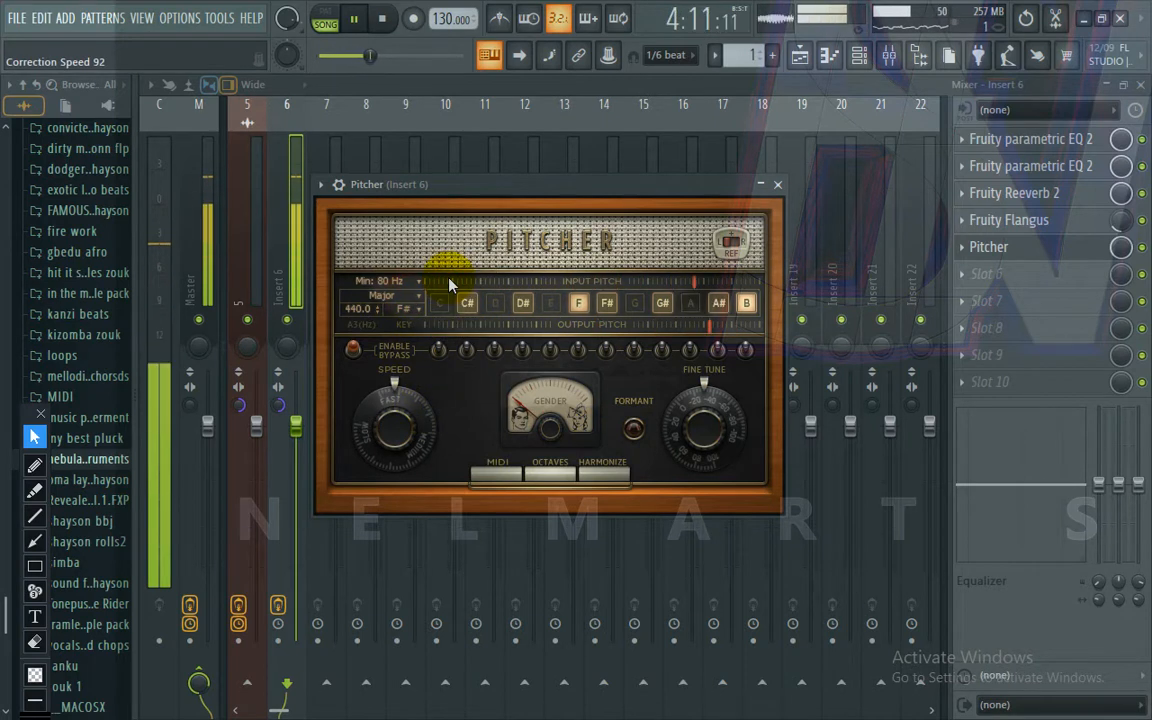
click(777, 184)
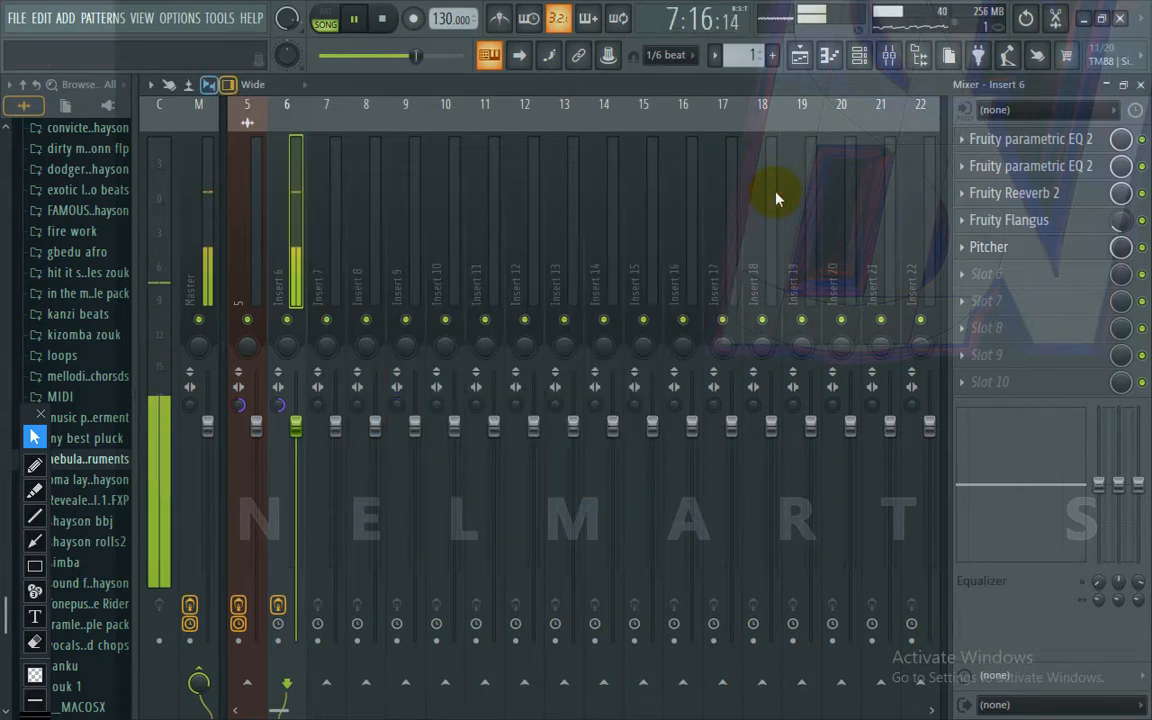
Step: Load Soundgoodizer into slot 6 of Insert 6, try mode B, return it to mode A, and close it
click(998, 277)
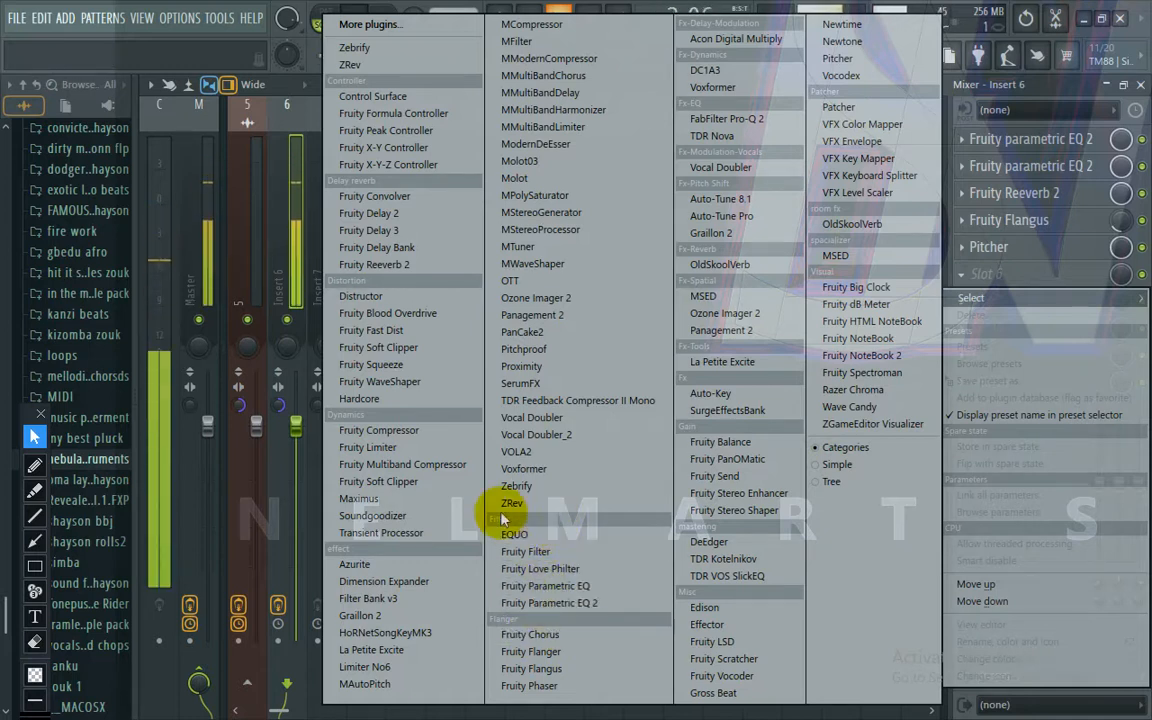
click(440, 517)
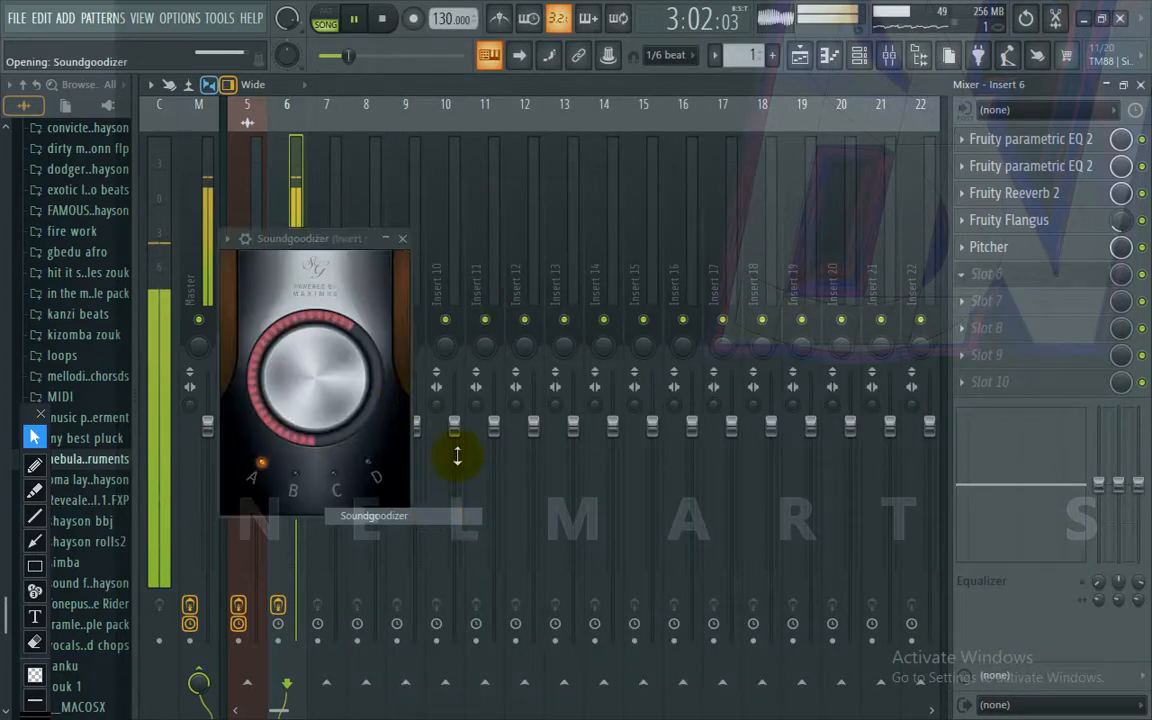
click(295, 478)
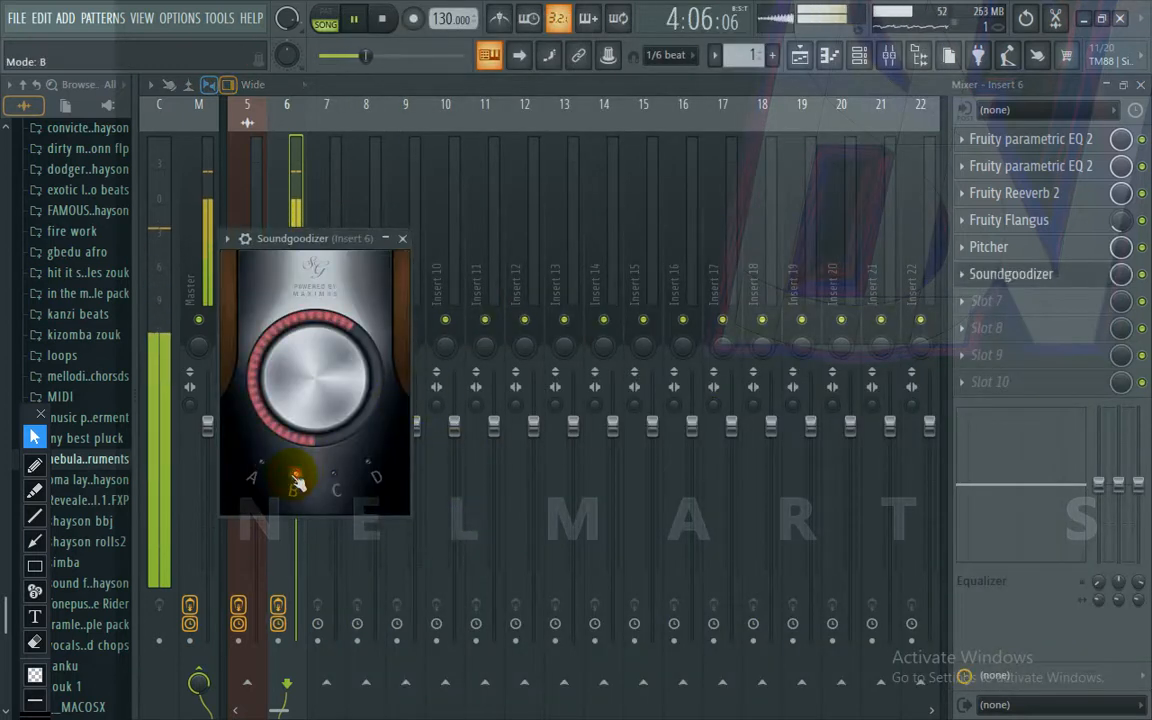
click(266, 466)
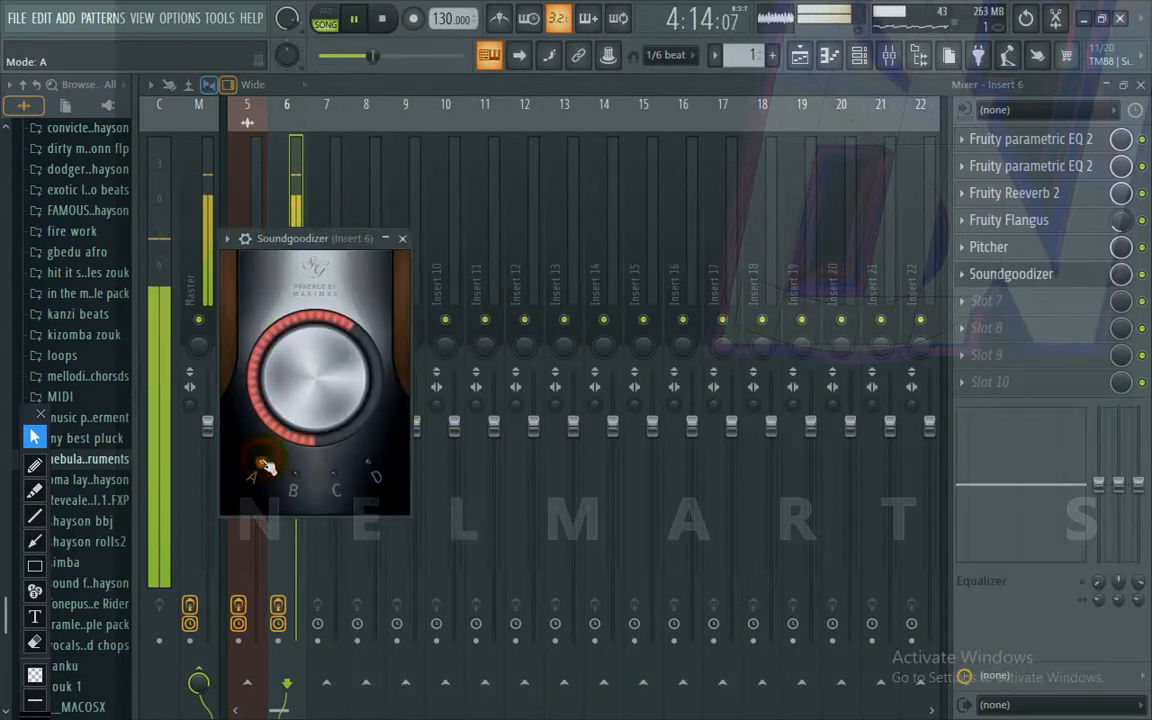
click(403, 239)
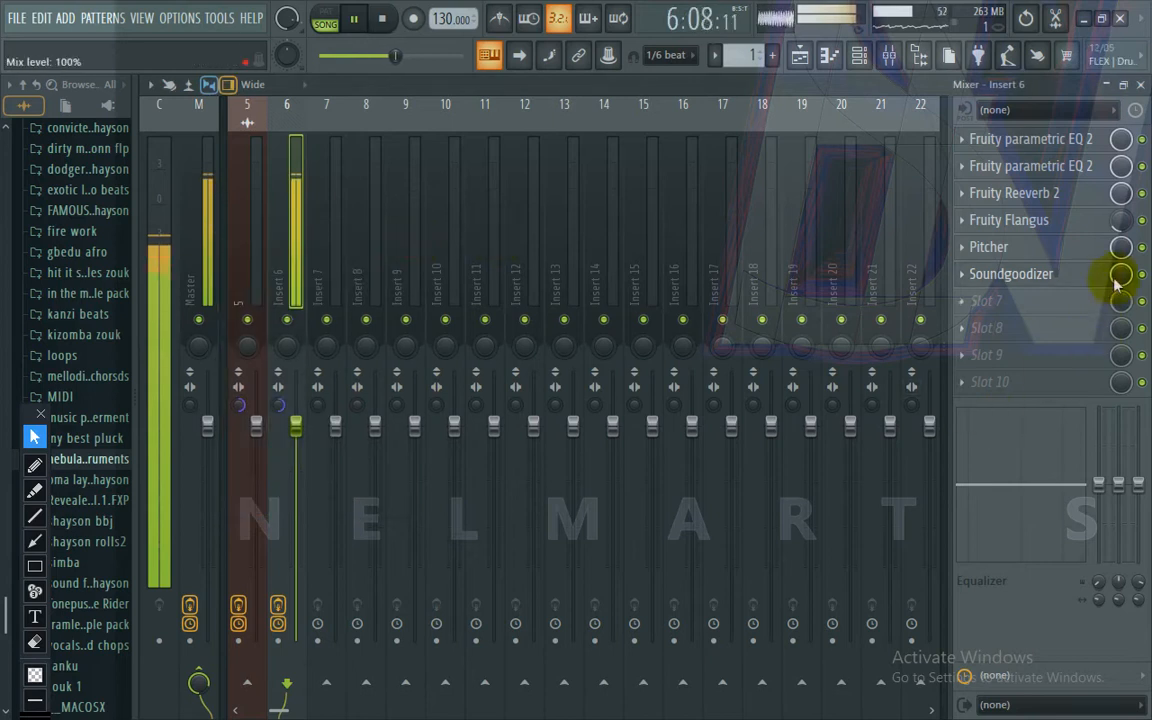
Step: Set Soundgoodizer's mix level to 14% and reduce the amount inside the plugin before closing it
drag(1121, 274, 1121, 360)
drag(1121, 274, 1121, 267)
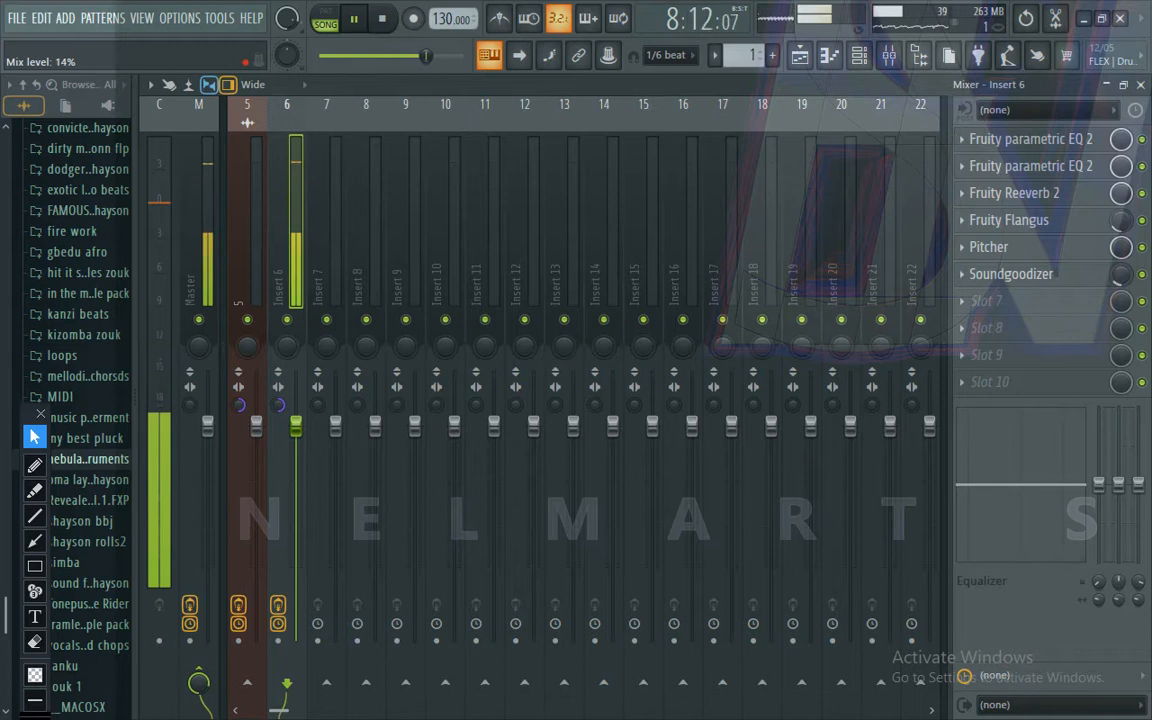
click(1076, 280)
drag(318, 372, 329, 400)
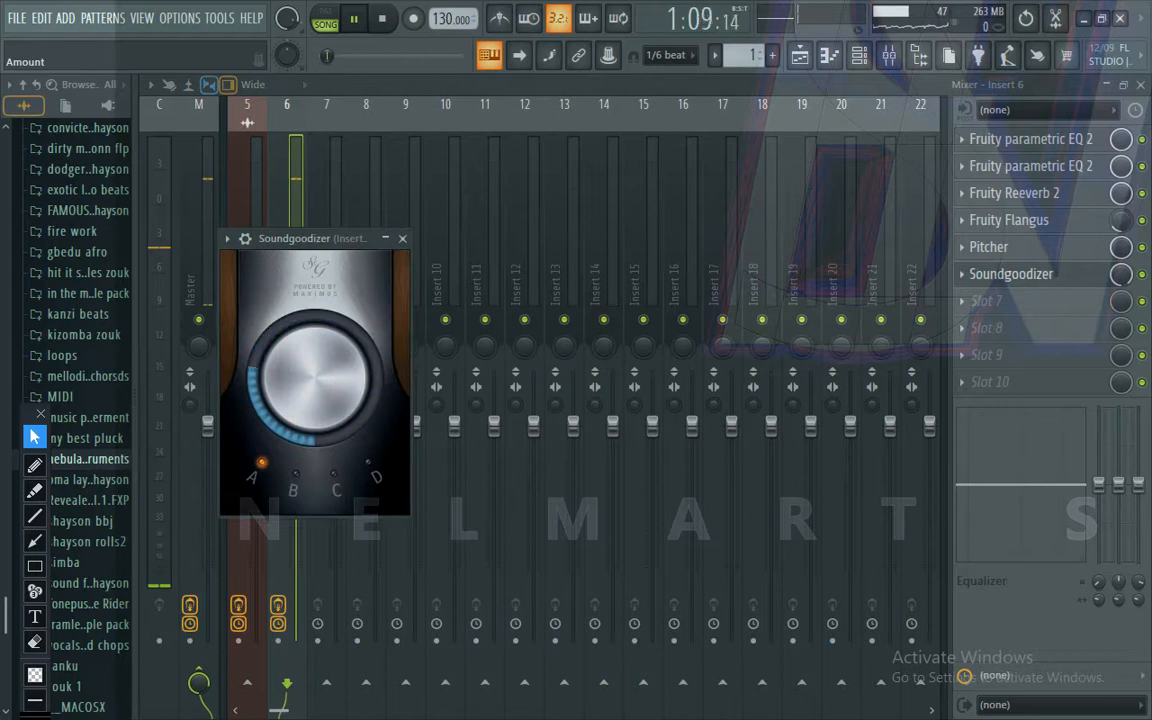
click(401, 239)
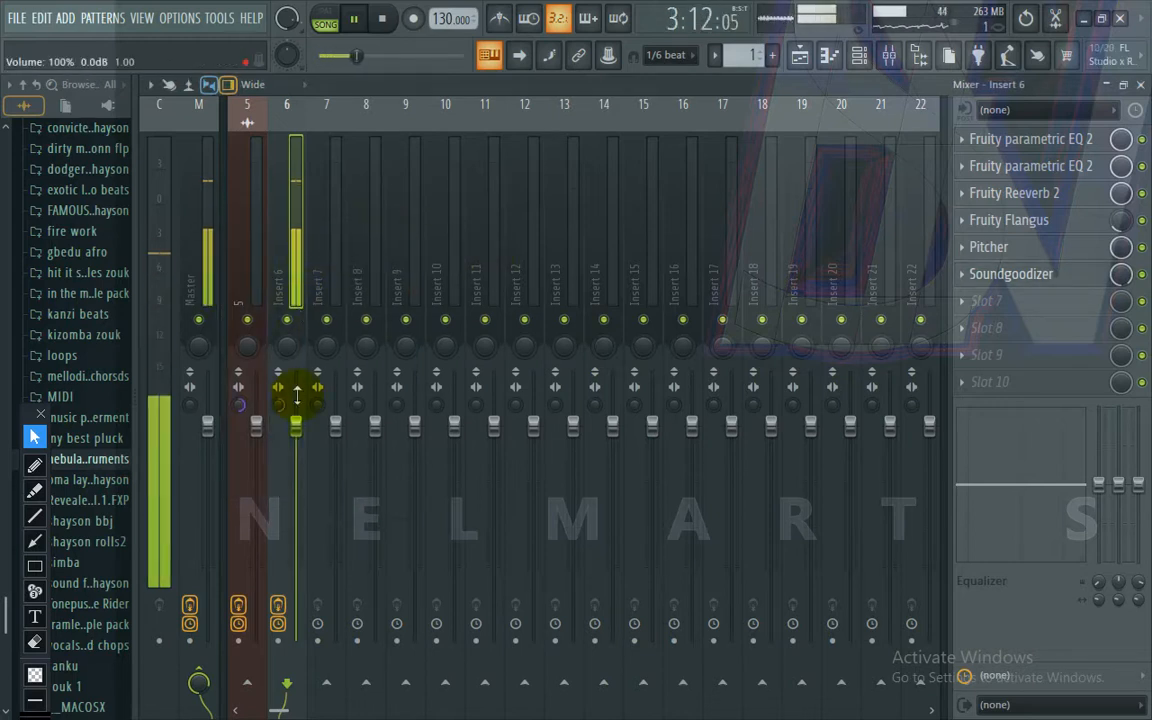
Step: Compare the finished six-effect chain on Insert 6 bypassed and enabled during playback
click(279, 606)
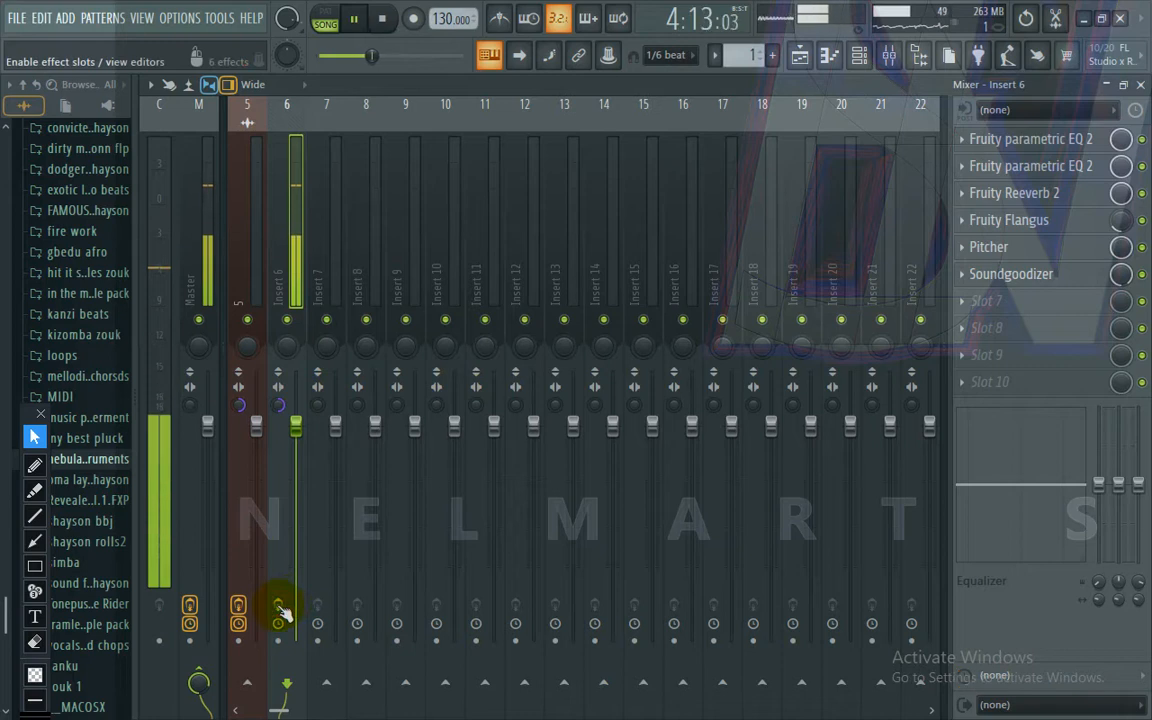
click(279, 606)
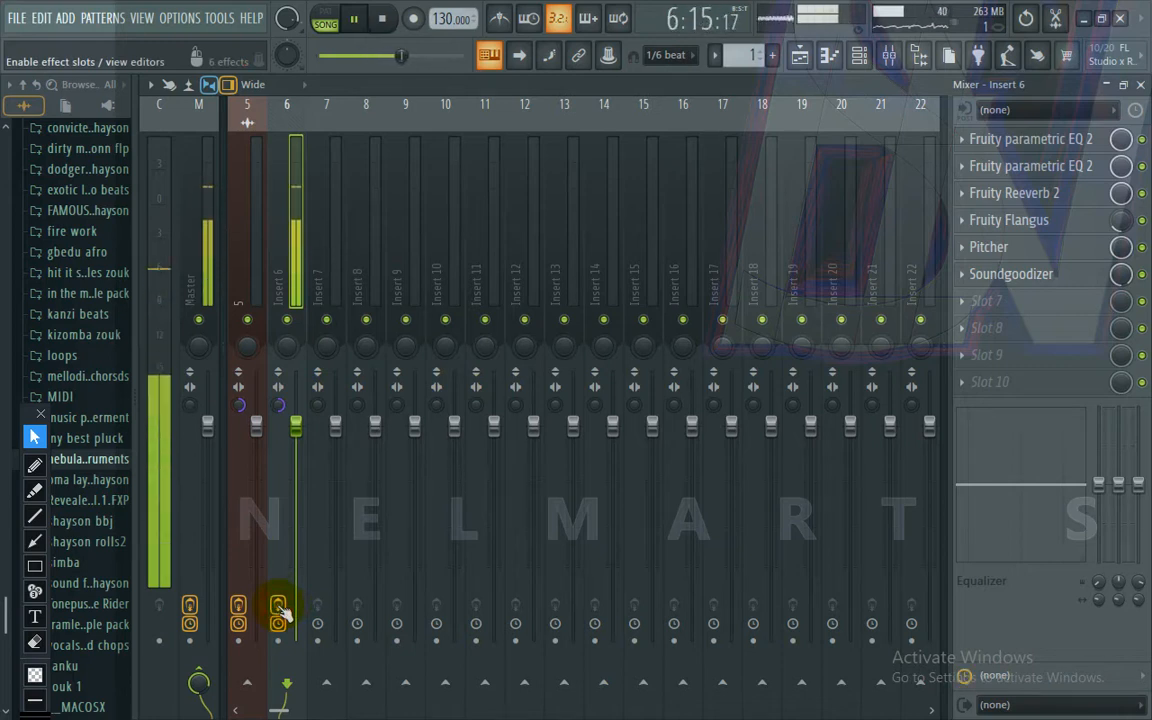
click(279, 606)
click(279, 606)
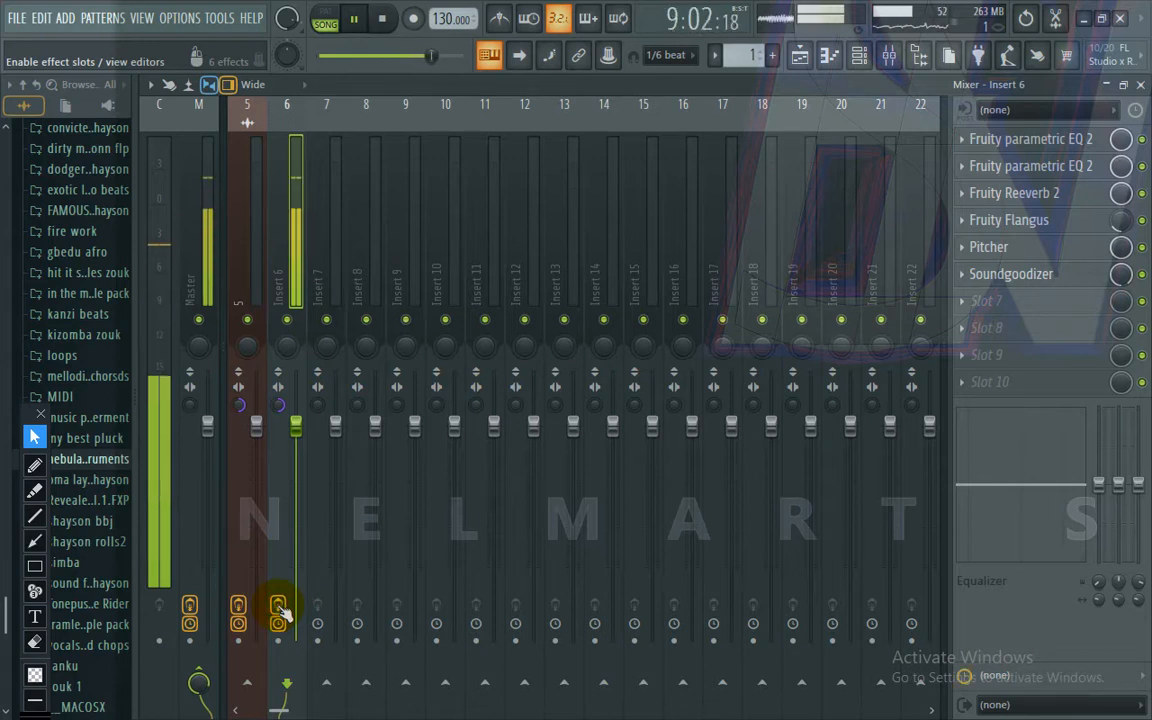
click(279, 606)
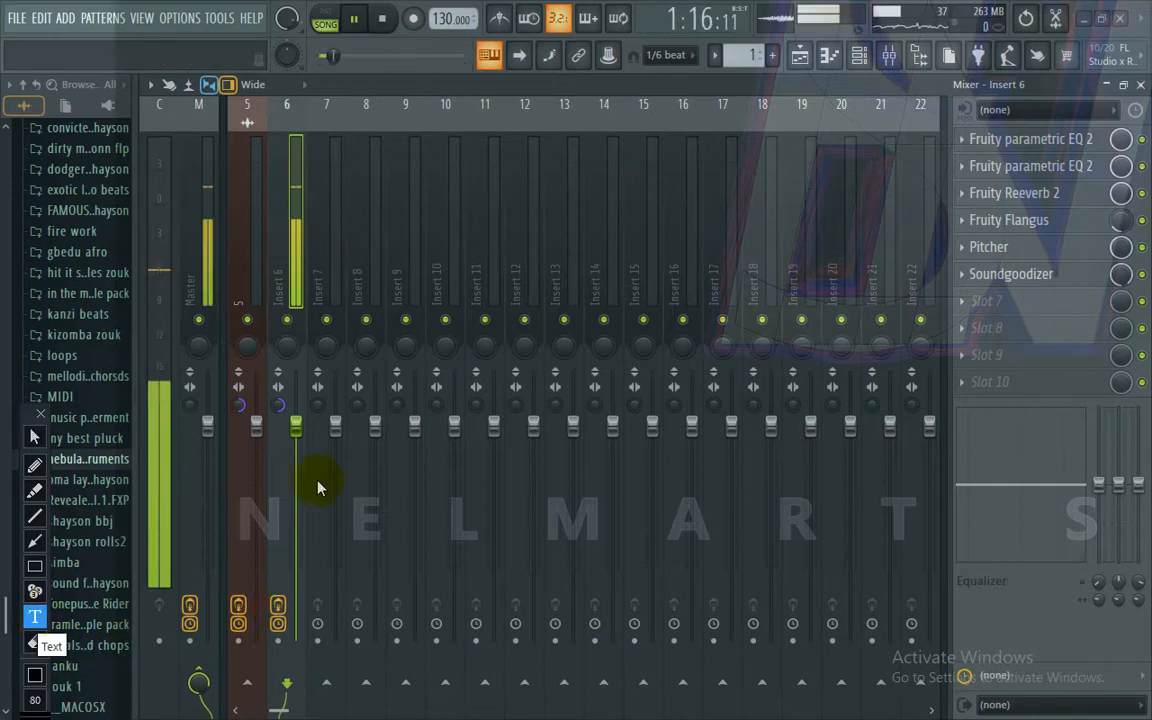
Step: Add an on-screen text annotation over the mixer reading "very simple let me hope u gat the idea"
click(503, 429)
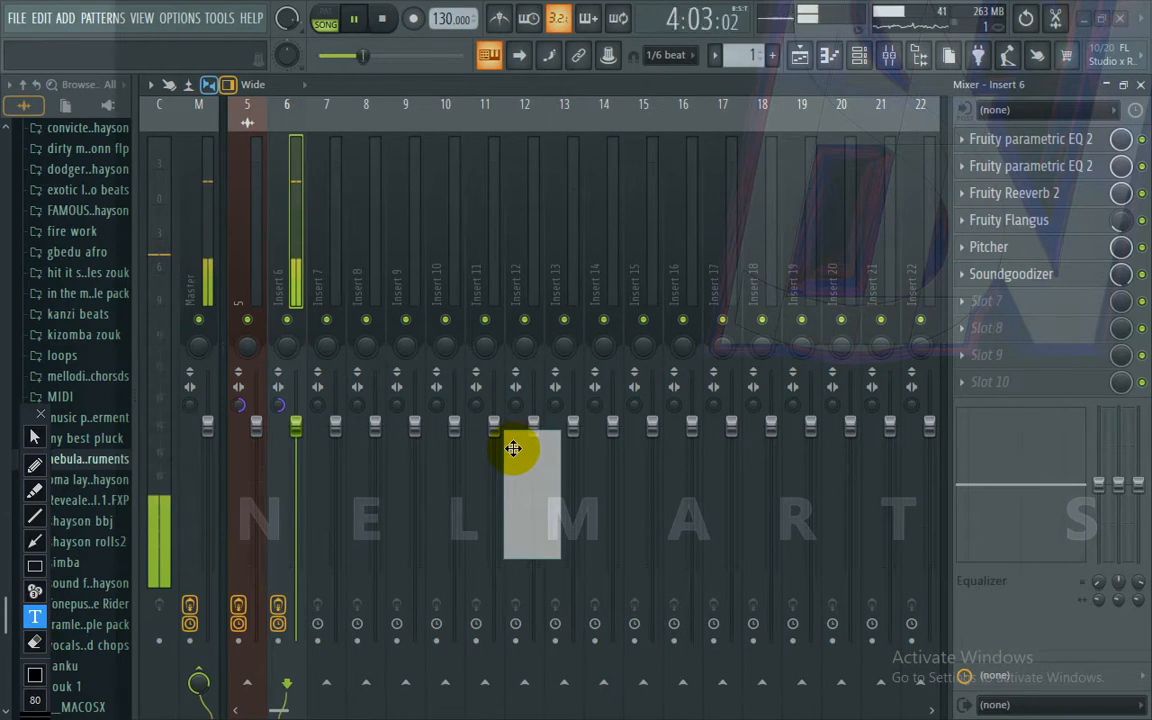
text(very)
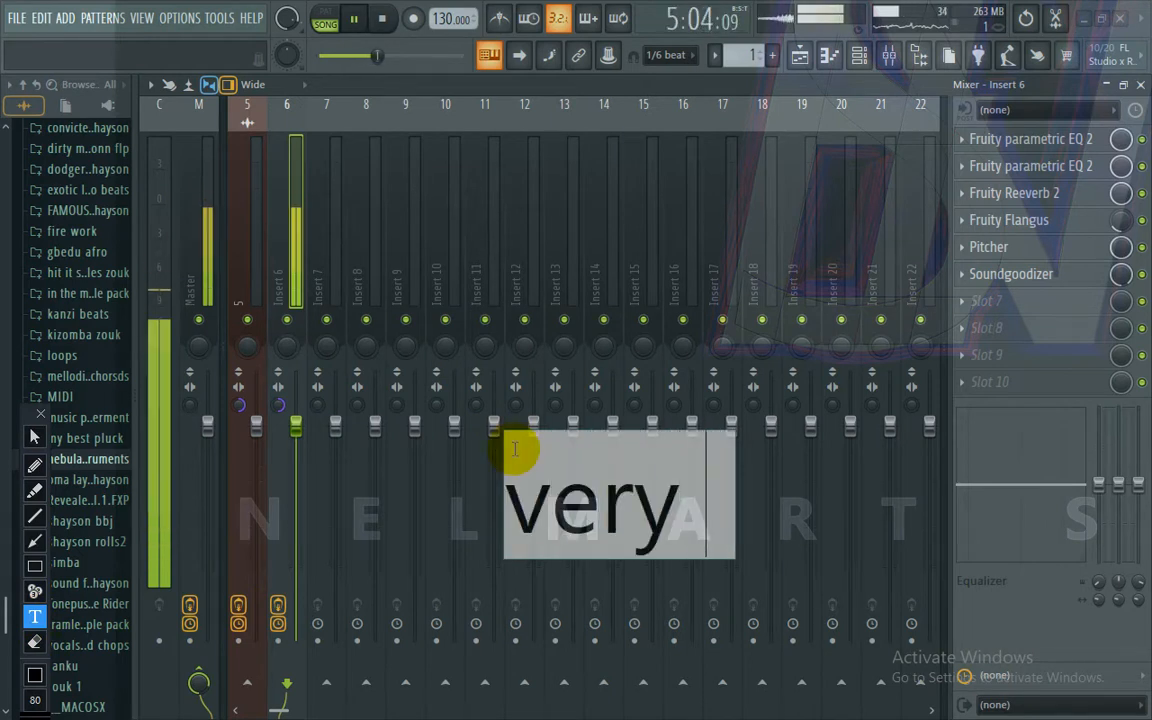
text( sim)
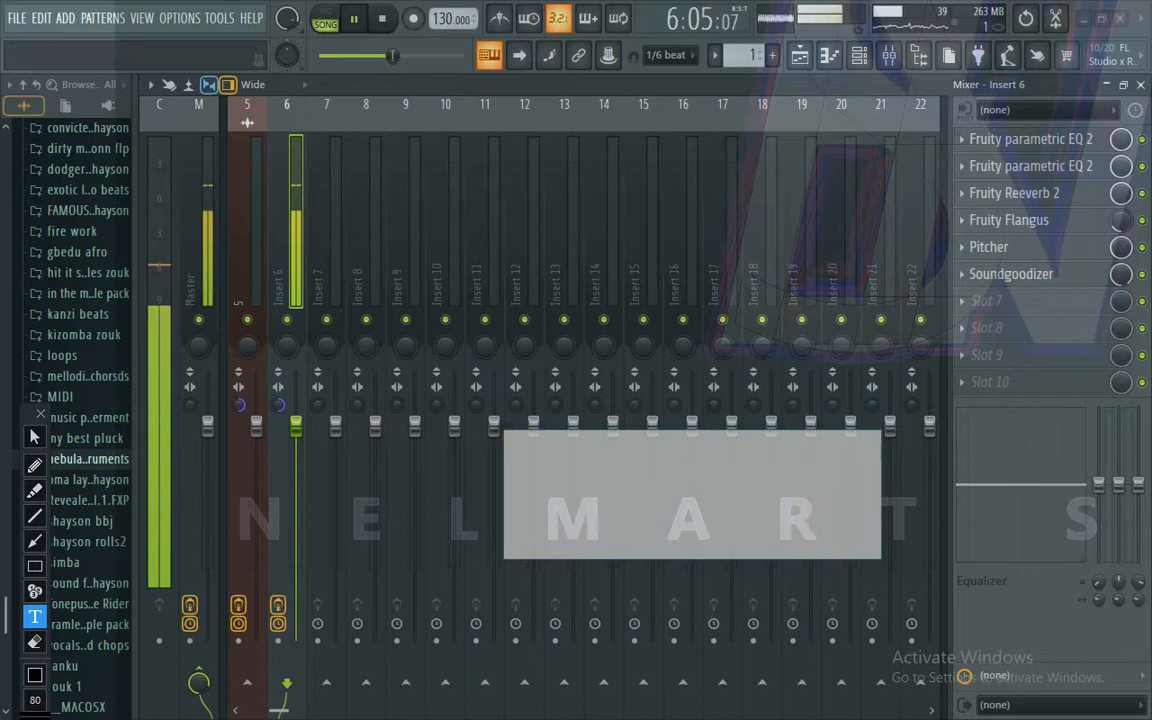
text(ple)
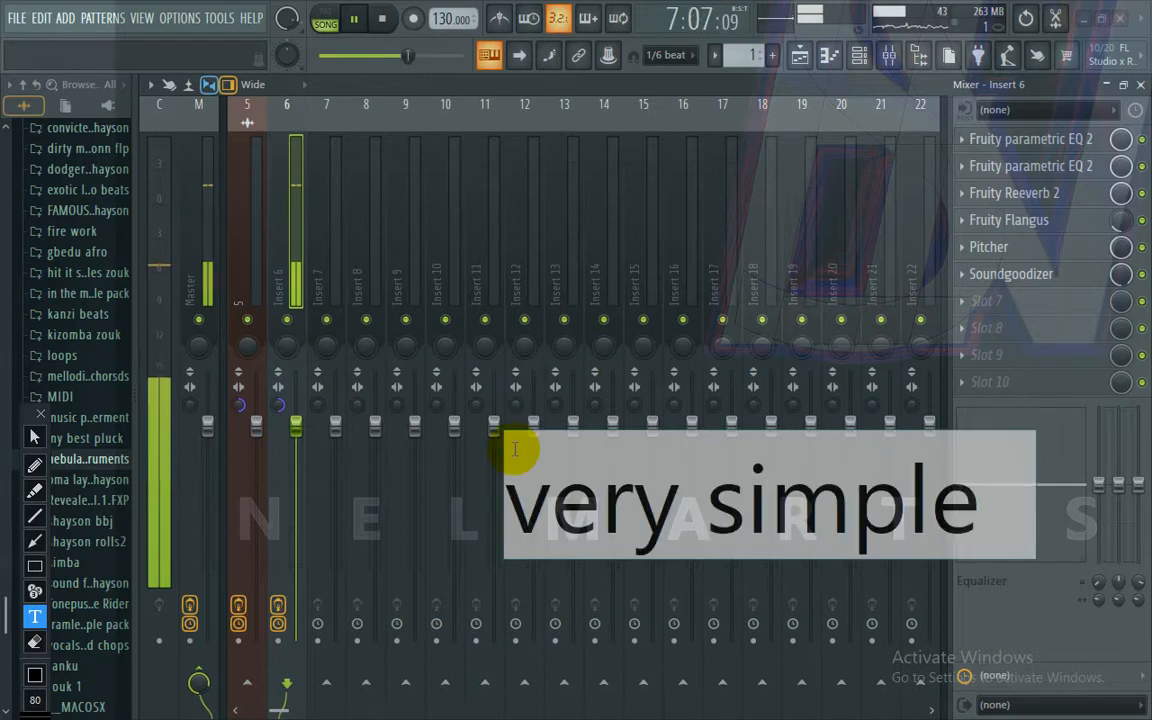
text( let)
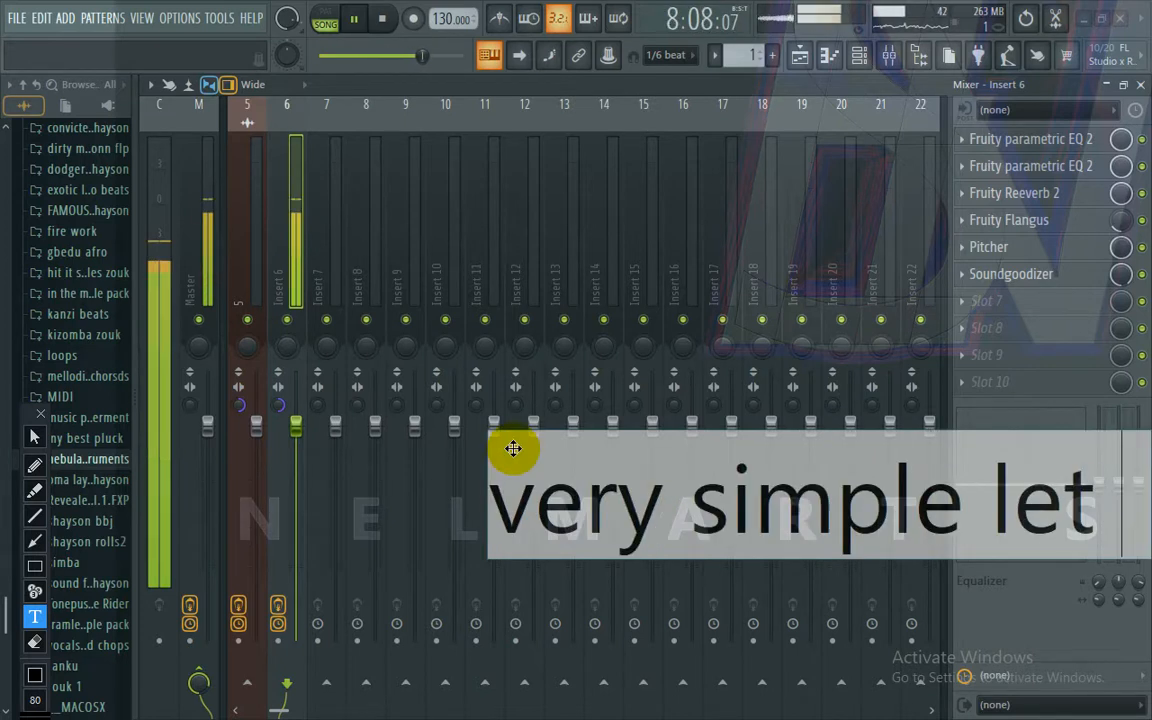
text( me h)
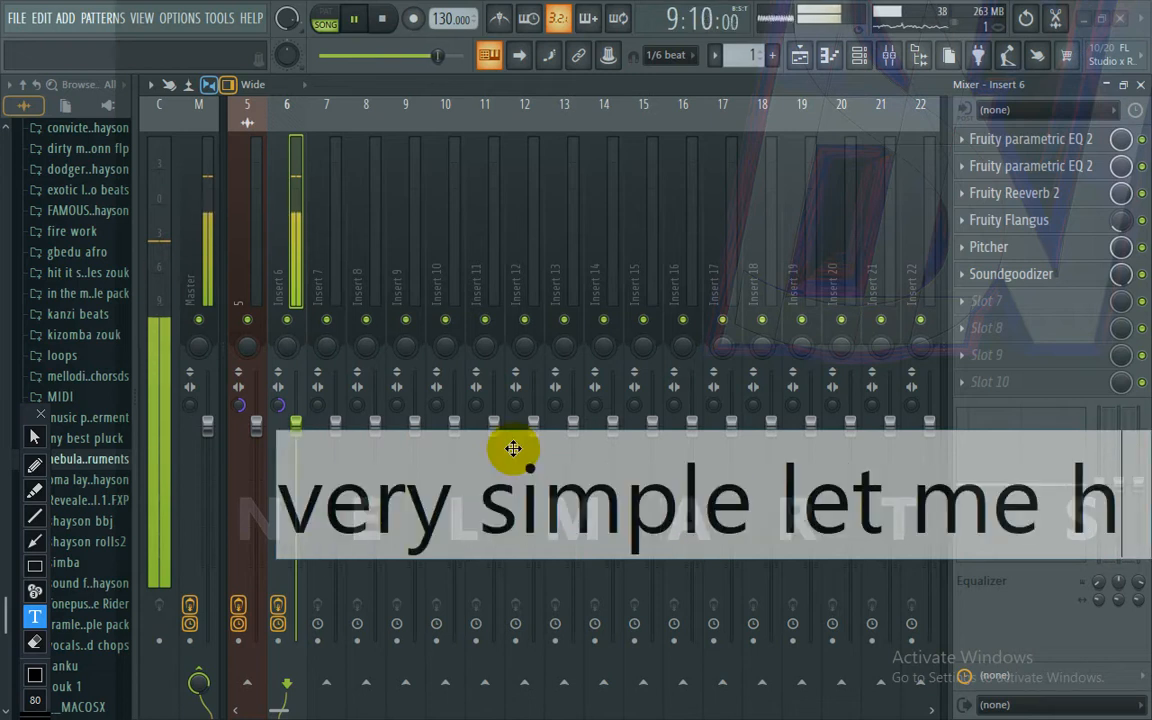
text(opr)
key(BackSpace)
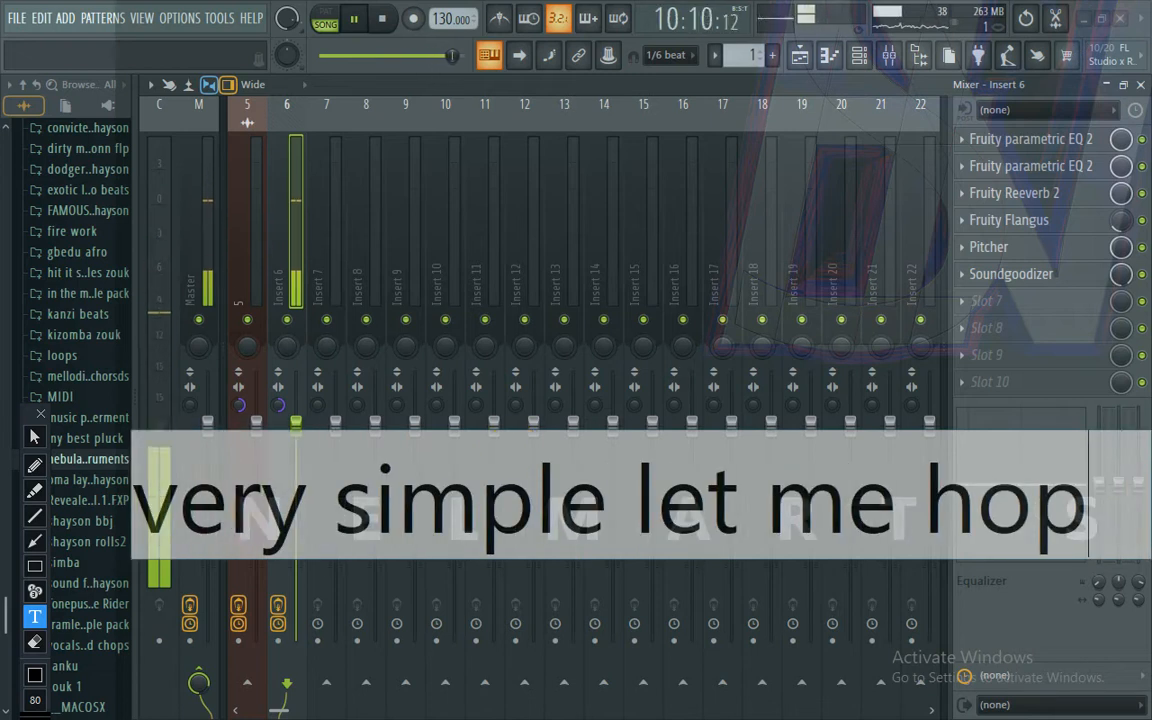
text(e u)
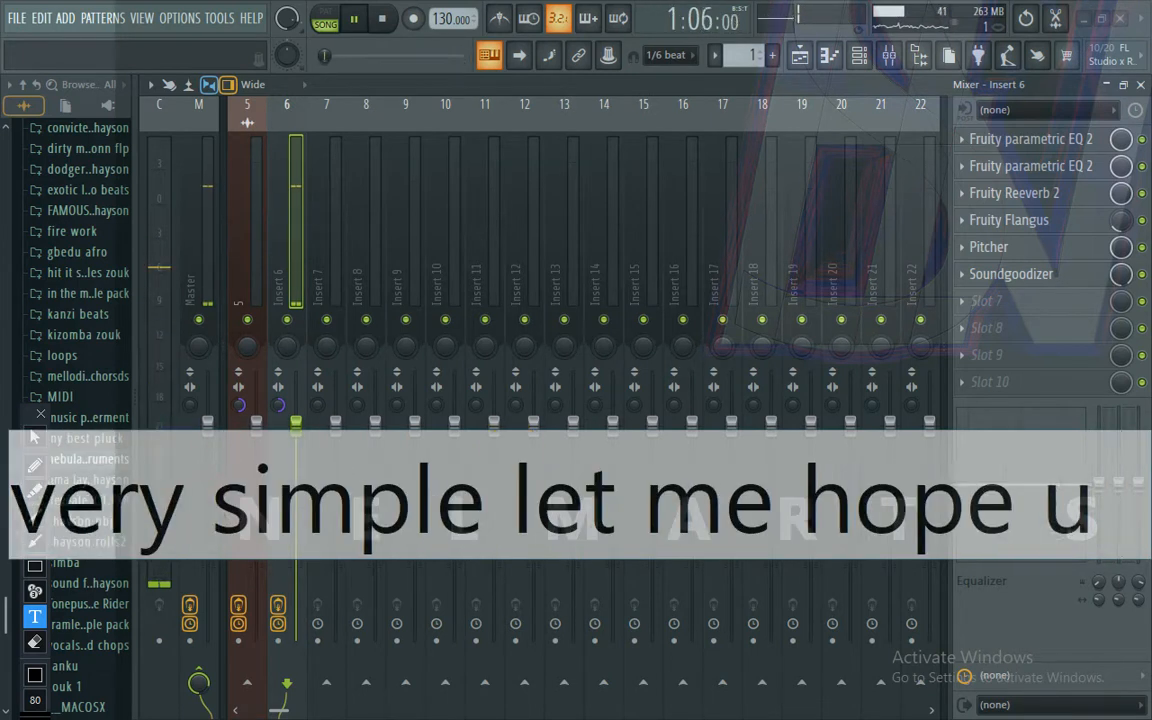
text( gat the i)
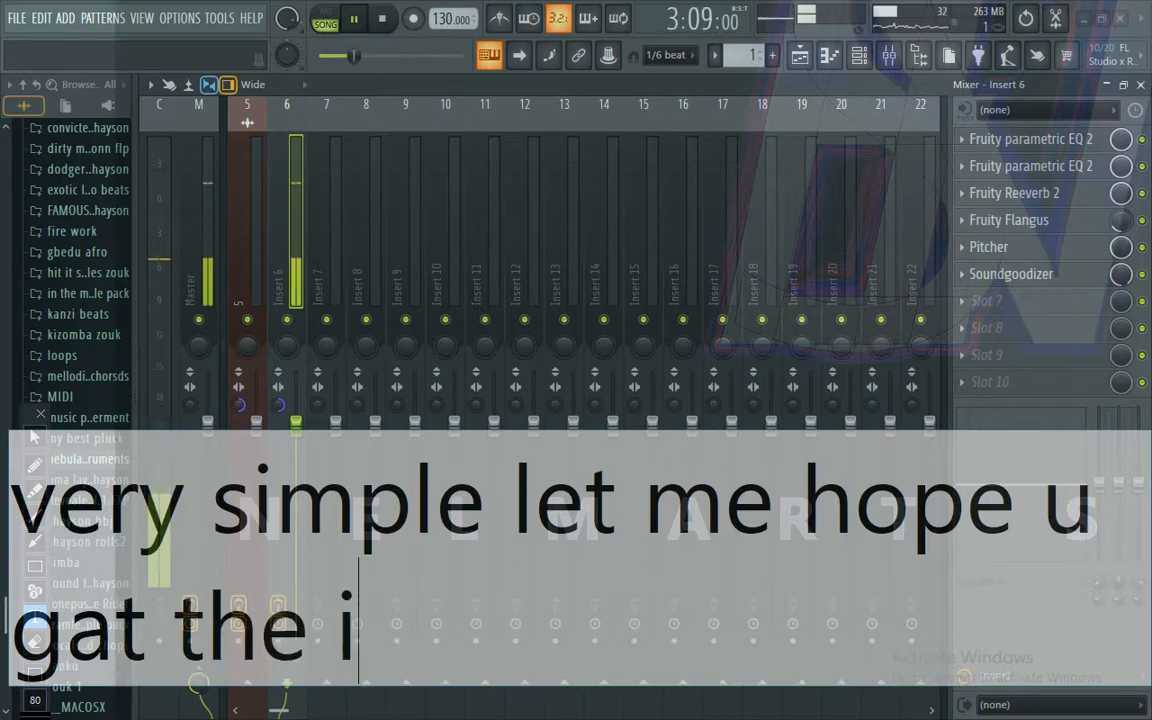
text(deo)
text(a)
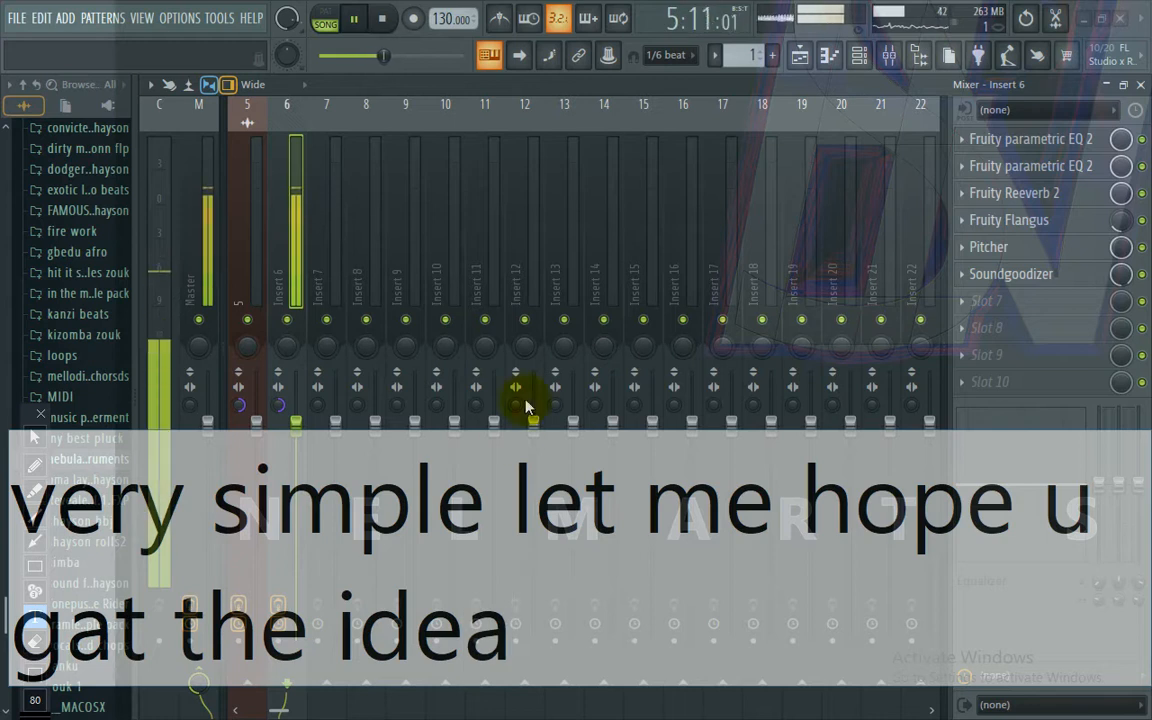
Step: Extend the on-screen note after "idea" with the text ",if you want a tutorial that is advanced"
text(,i)
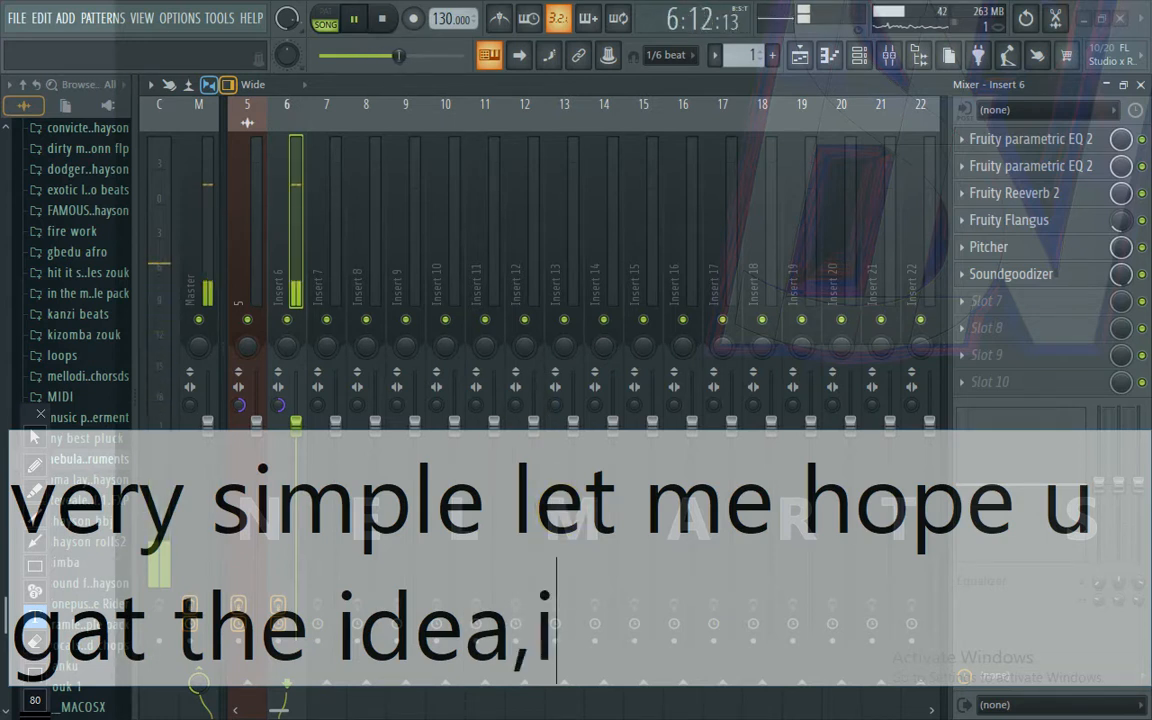
text(f you)
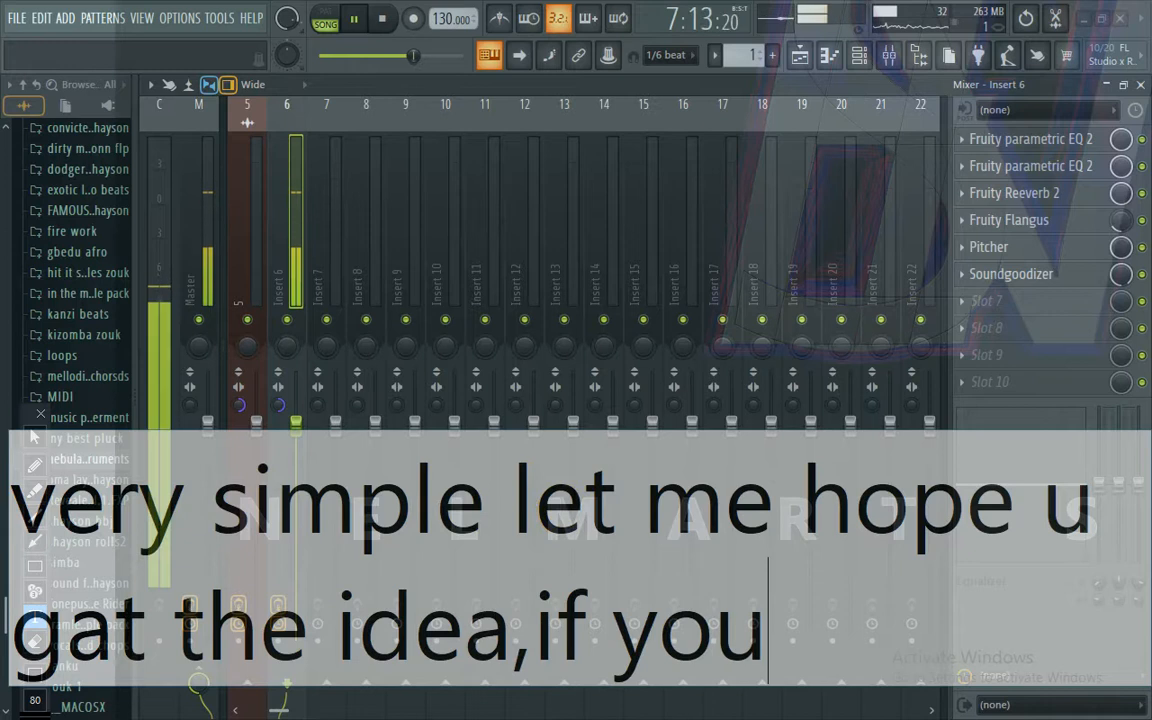
text( want a)
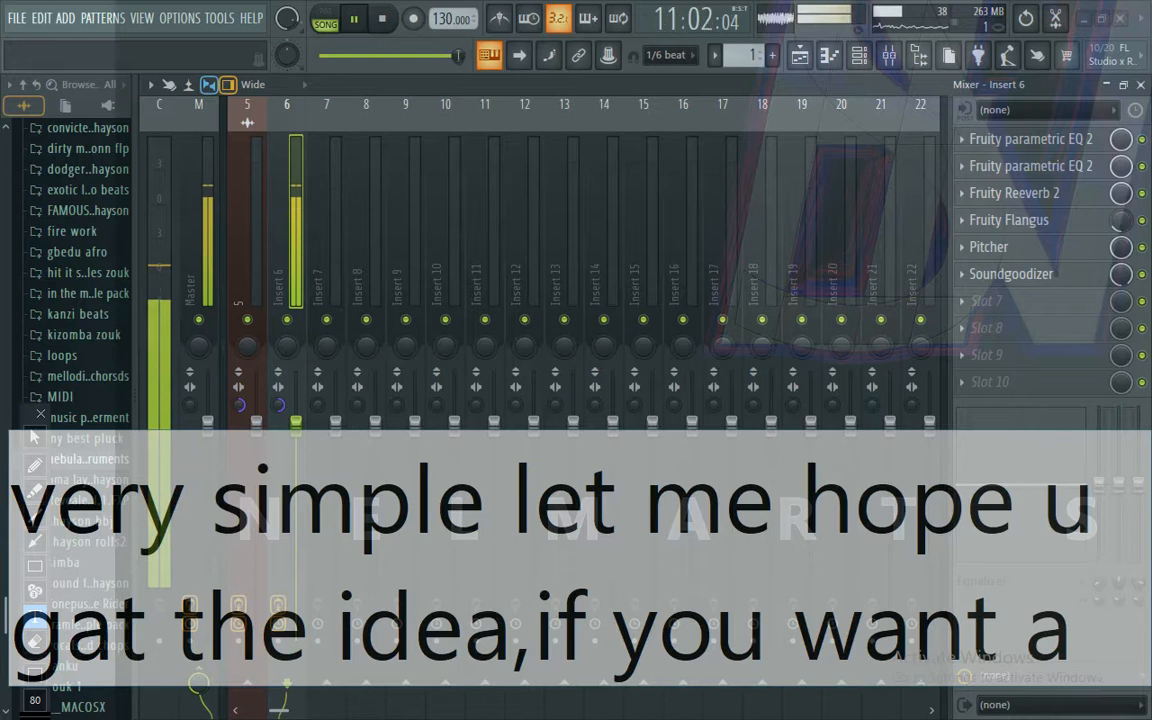
text(tutorial)
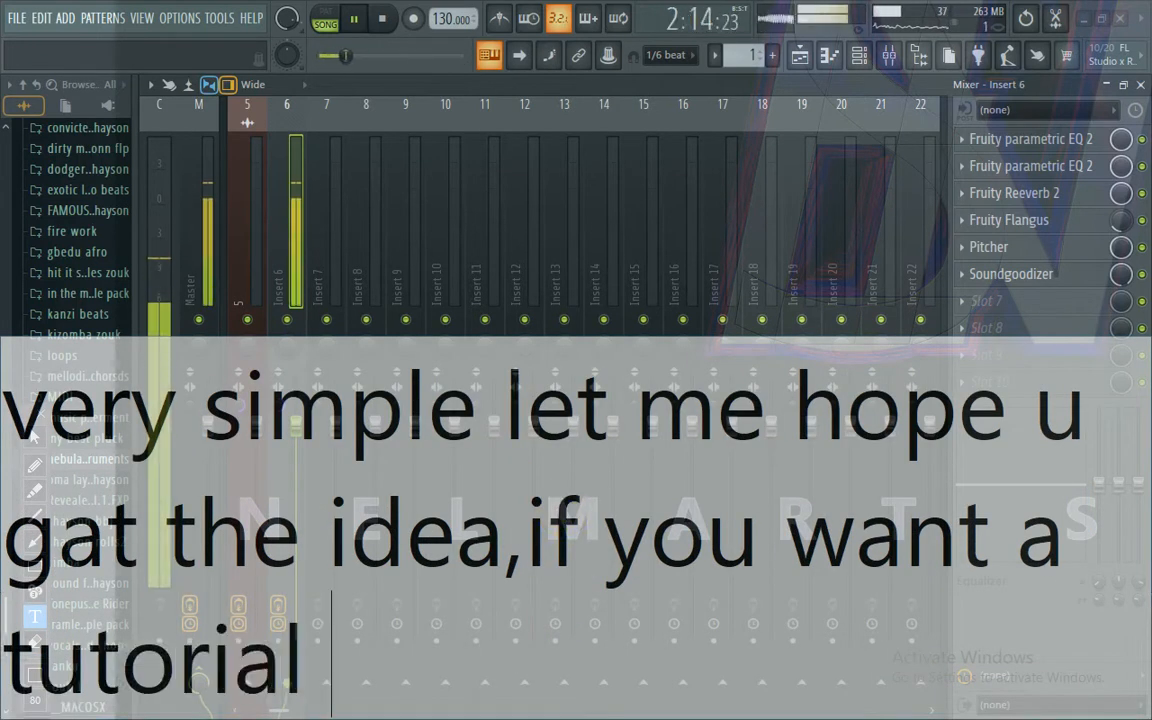
text(at)
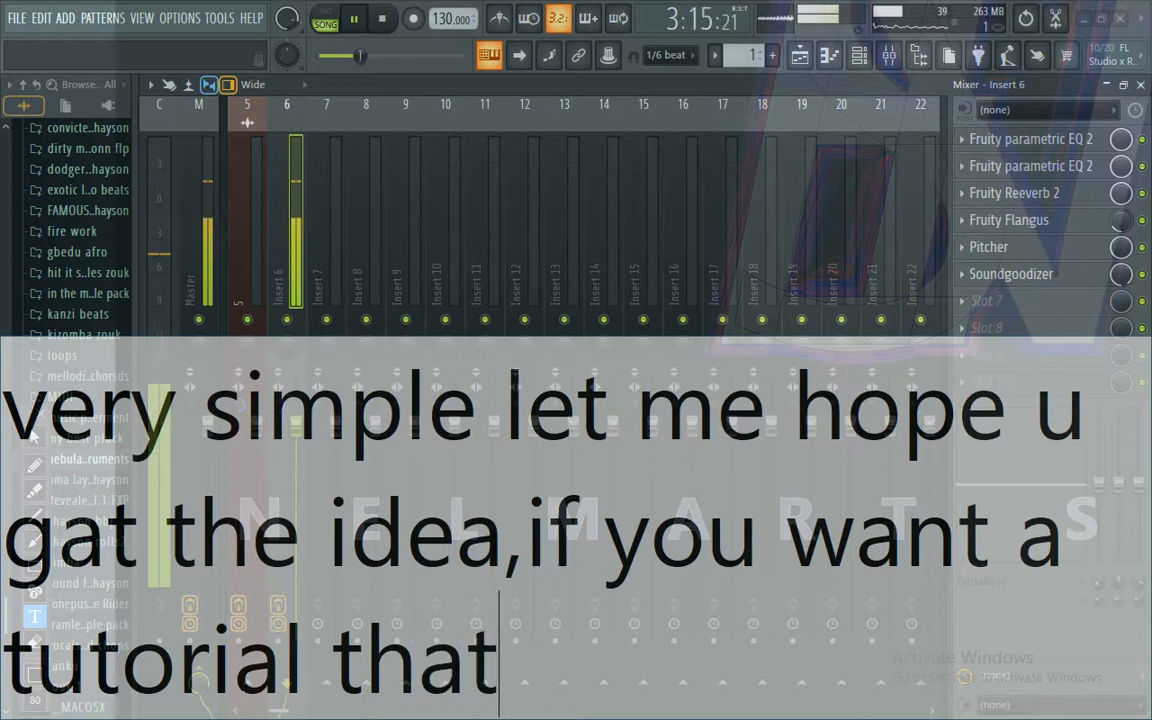
text( is m)
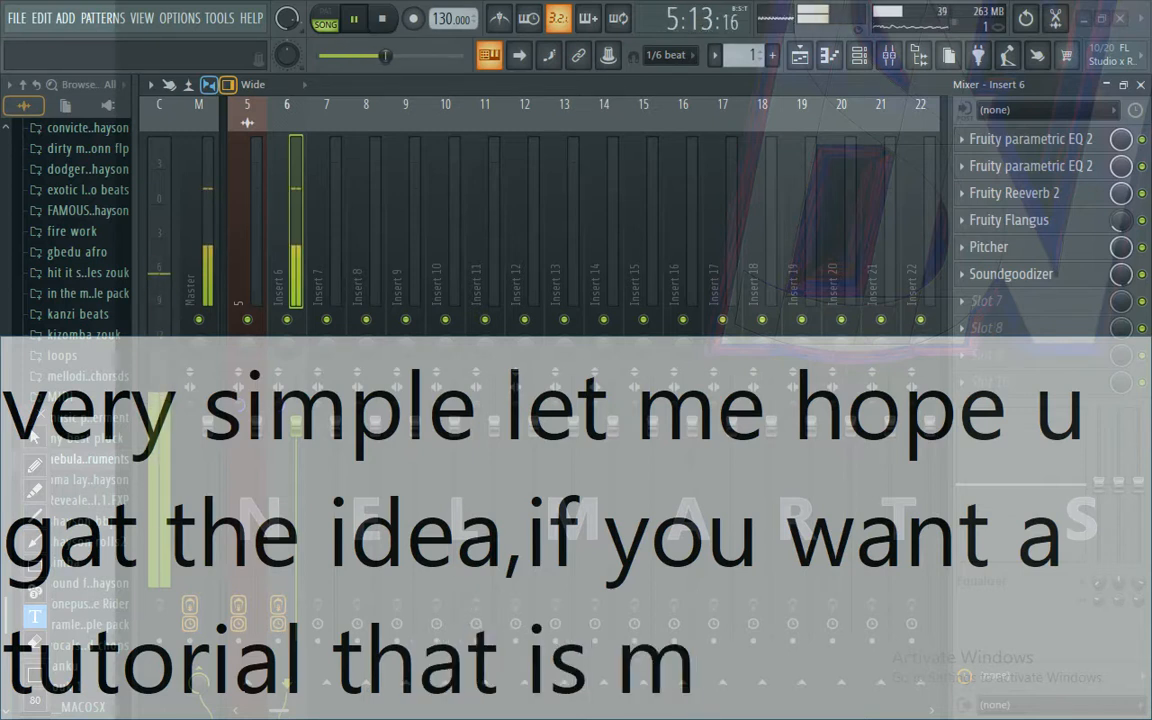
key(BackSpace)
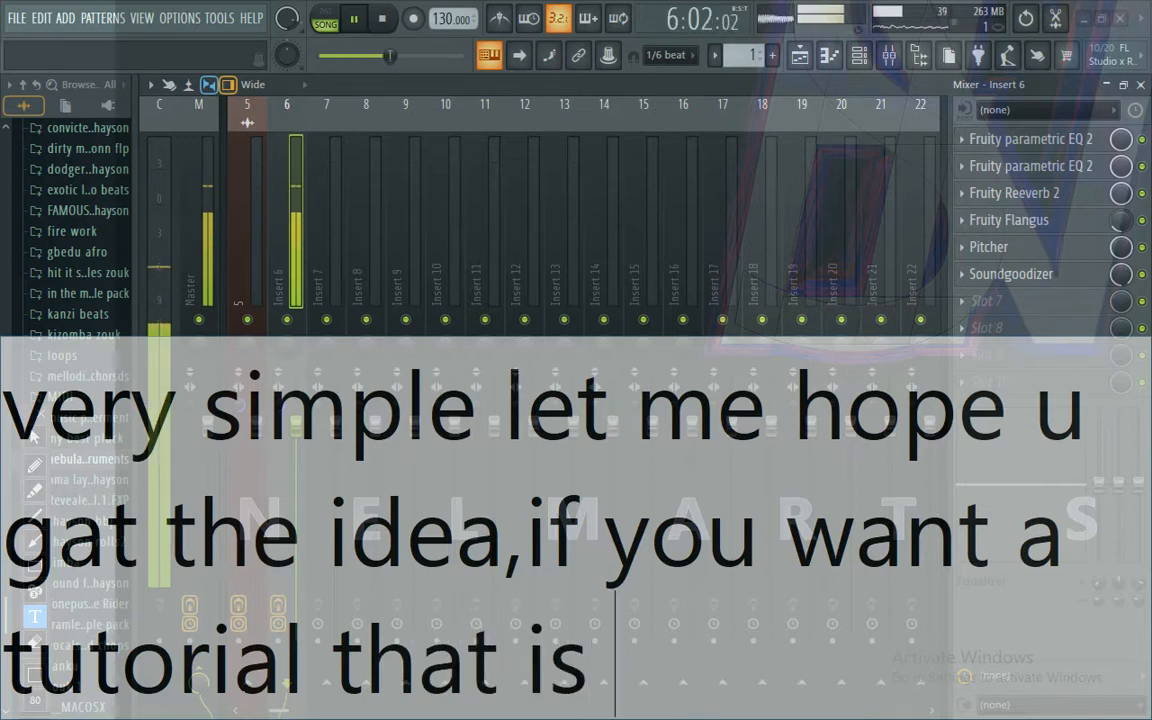
text(adv)
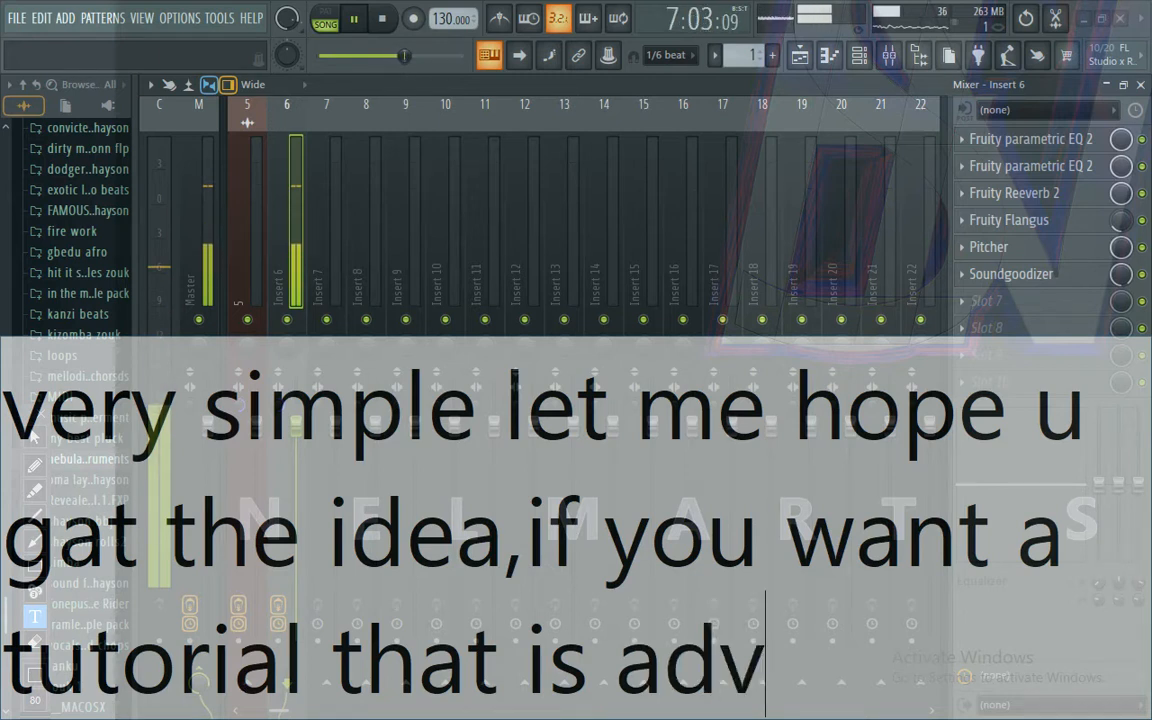
text(anc)
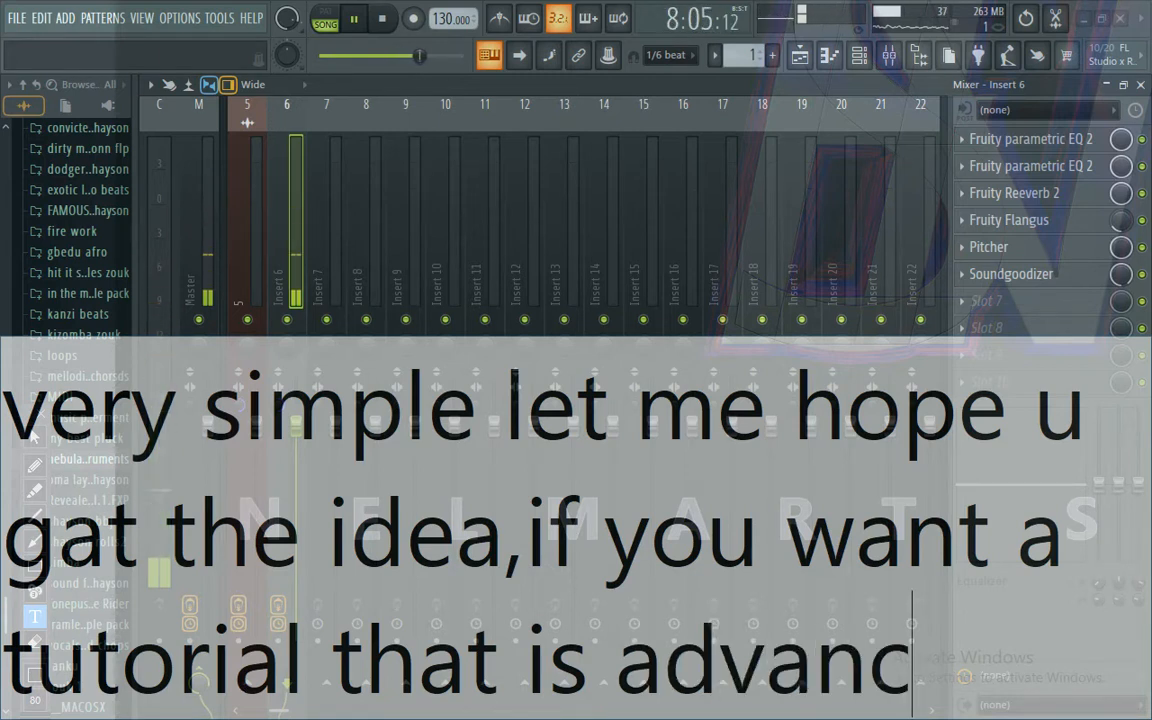
text(ed)
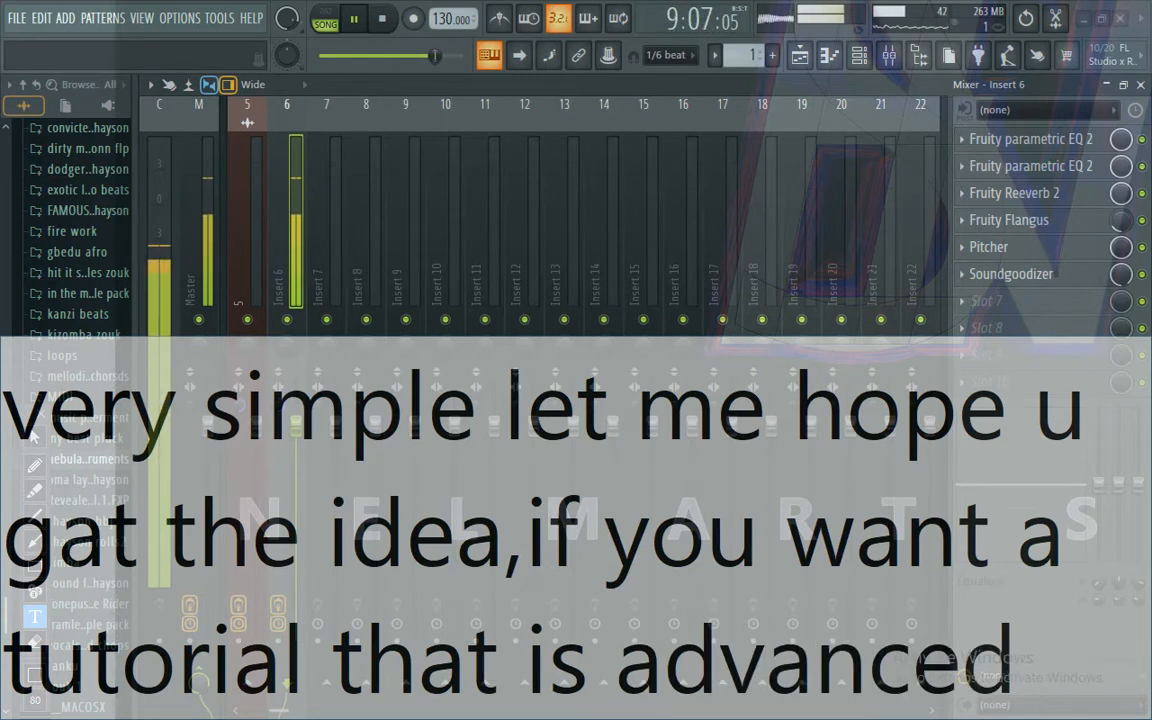
Step: Finish the on-screen note with the words "let me know in the comment section"
text( let)
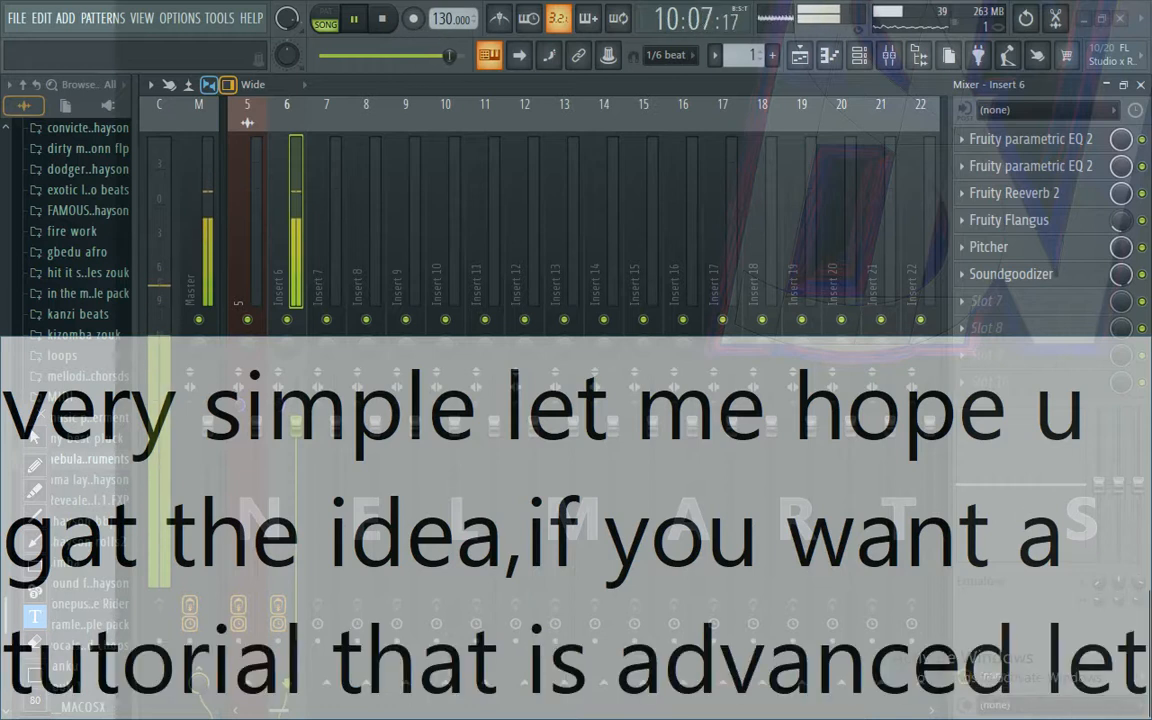
text( me know)
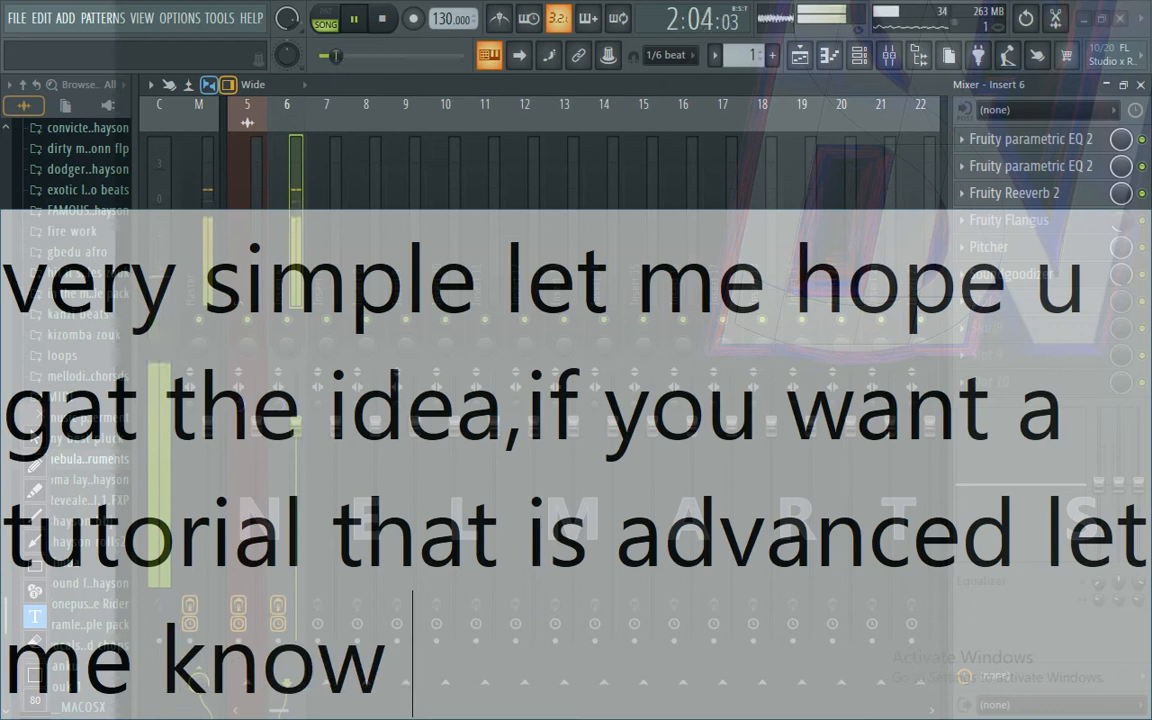
text( in the)
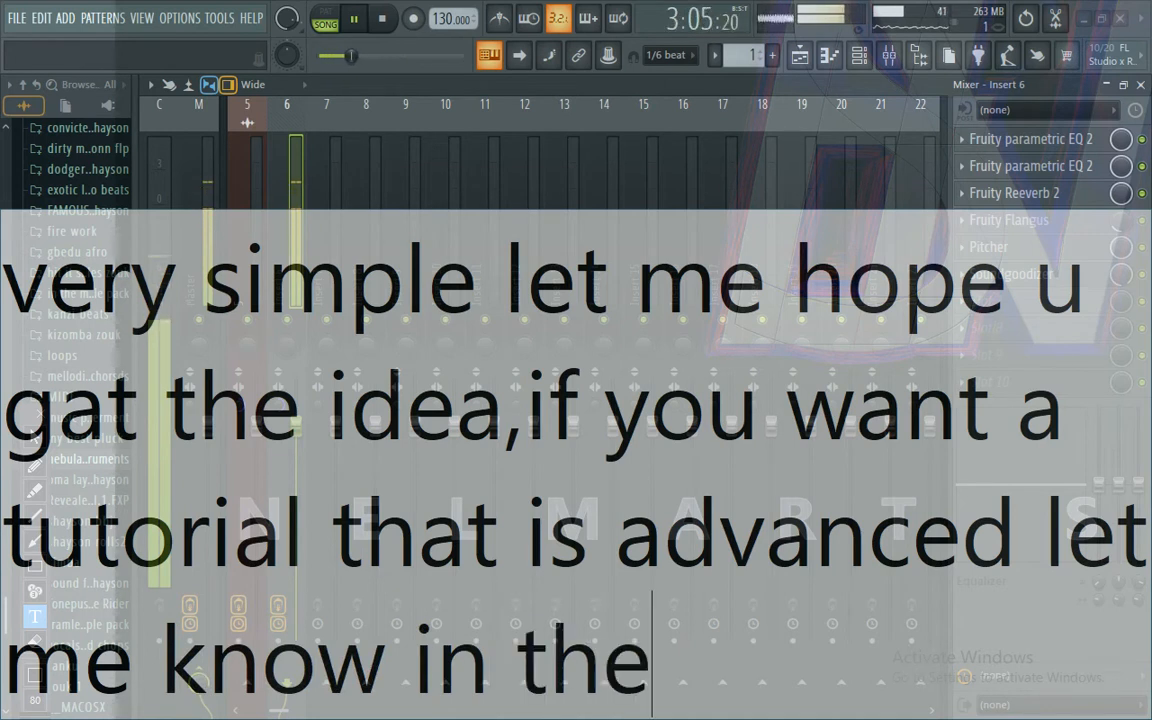
text( de)
key(BackSpace)
key(BackSpace)
text(c)
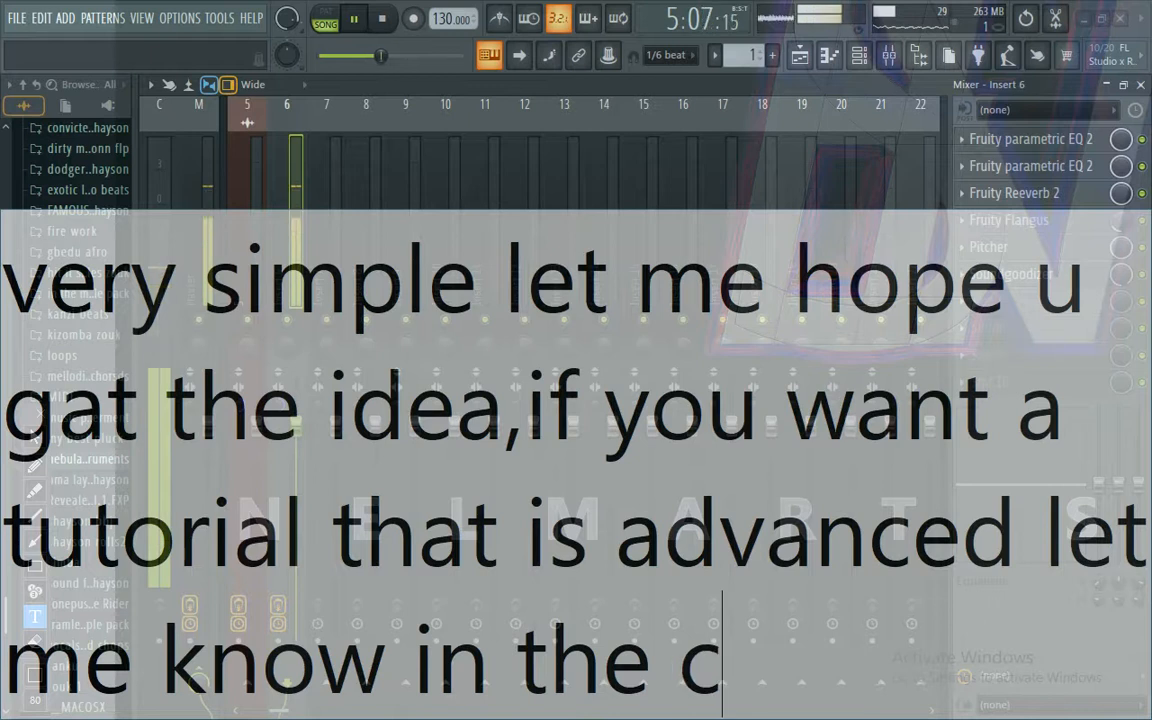
text(omme)
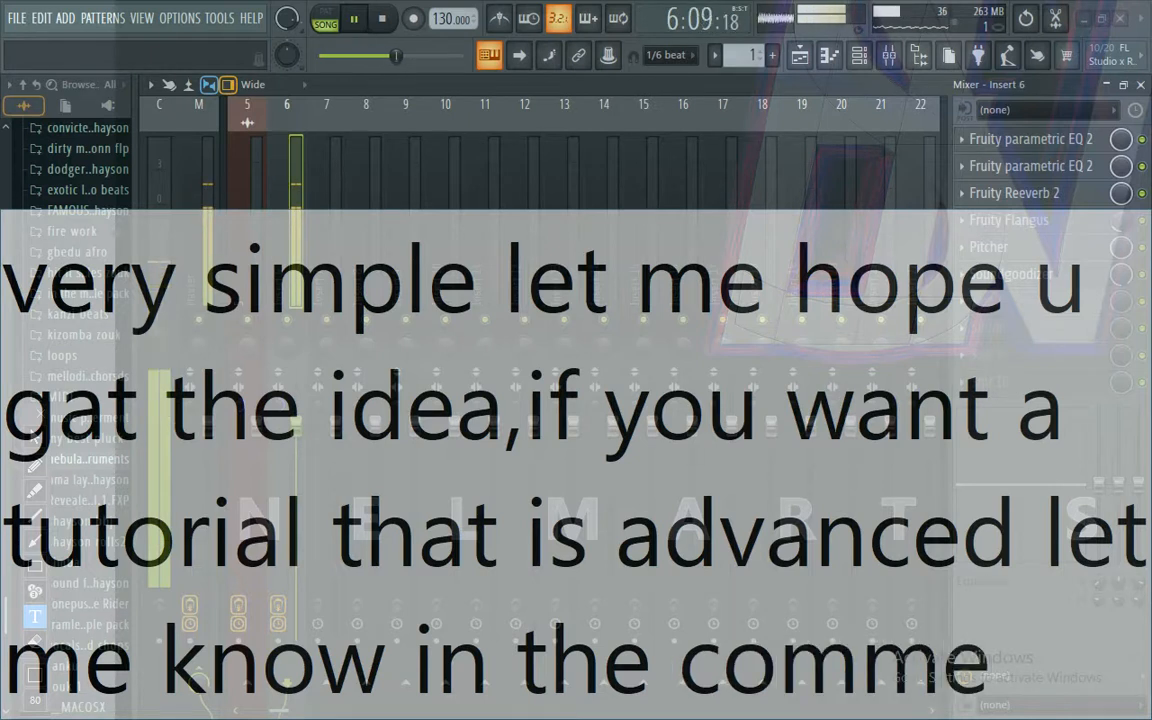
text(nt section)
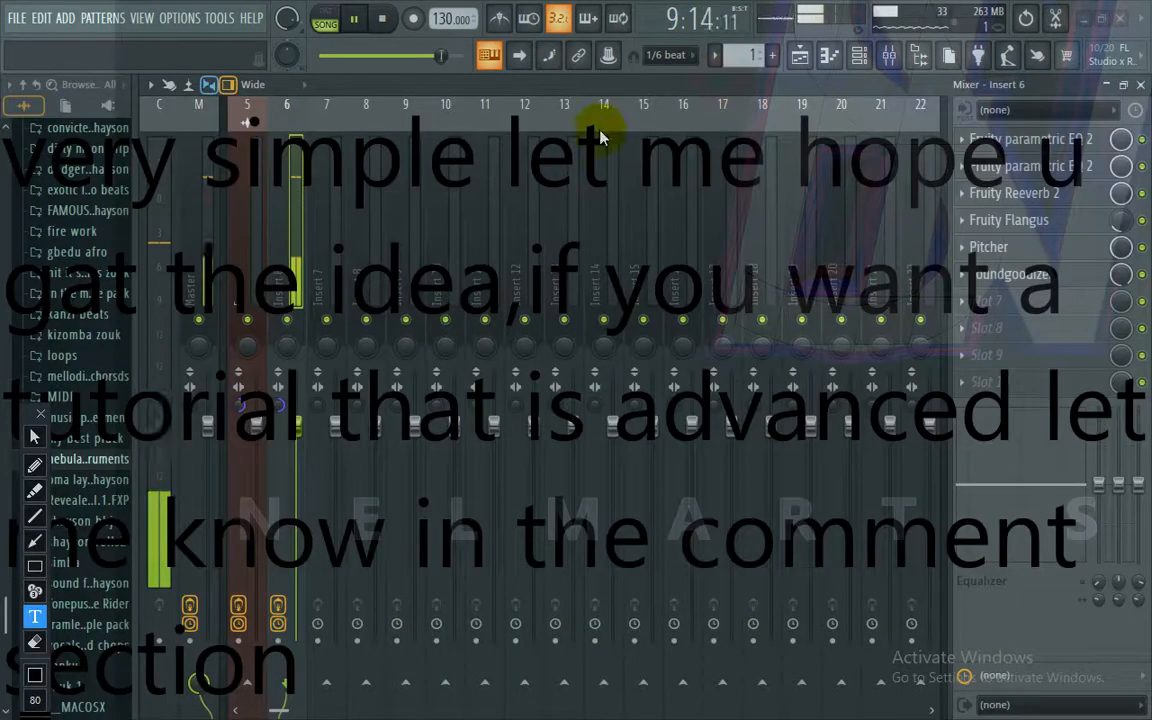
Step: Erase the completed note and start a new text annotation over the lower mixer area beginning "check th"
click(30, 643)
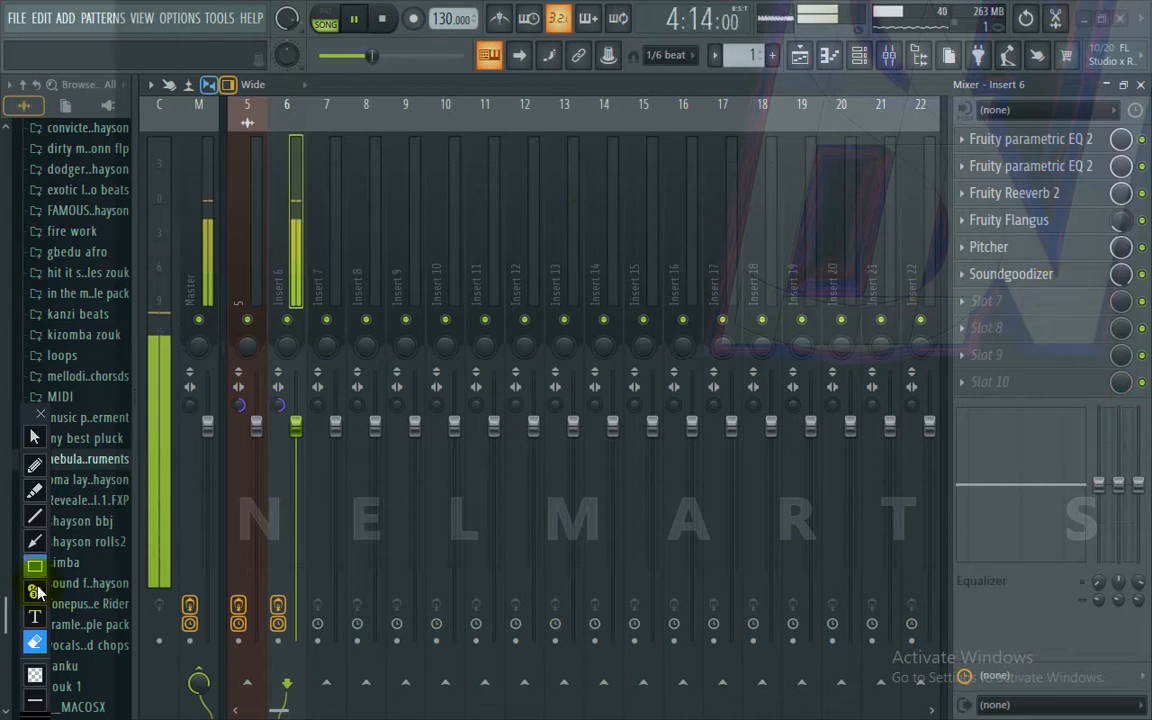
click(38, 617)
click(180, 491)
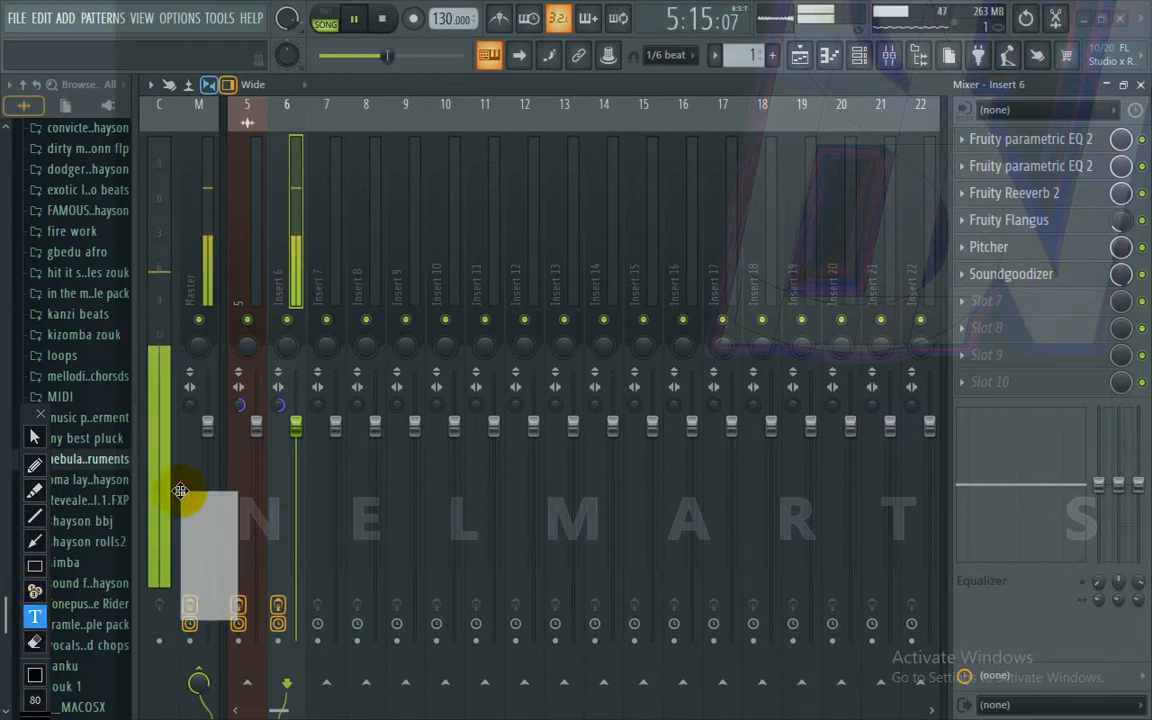
text(check )
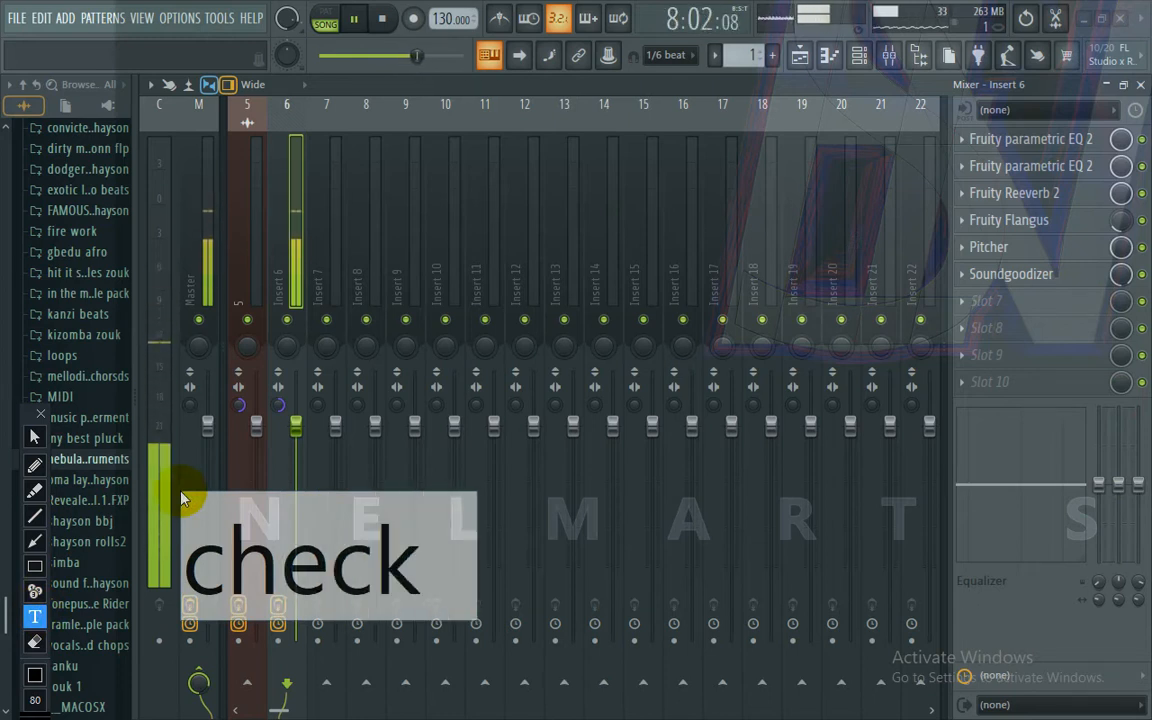
text( t)
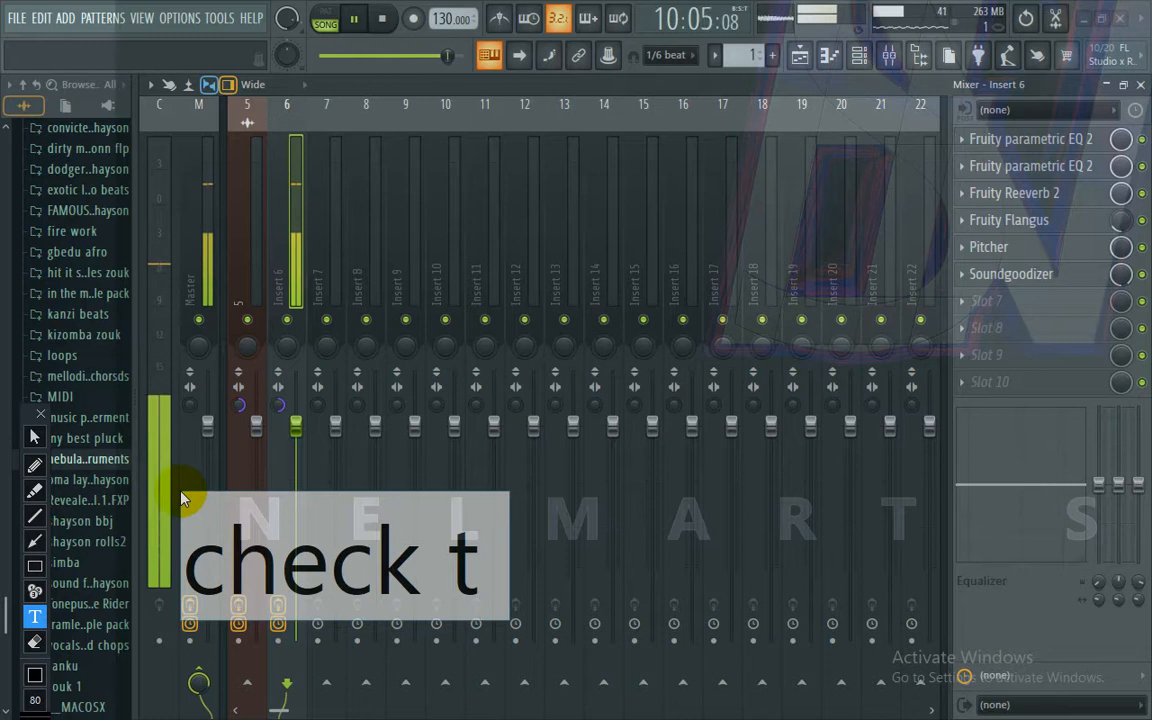
text(h)
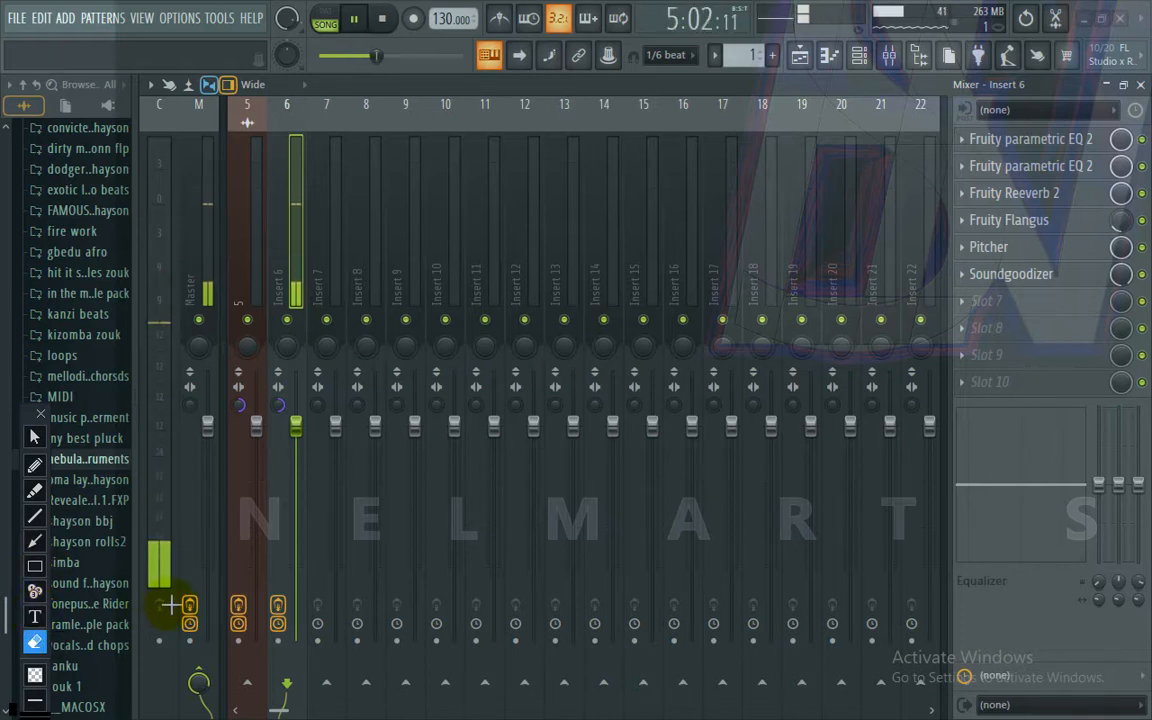
mouse_move(578, 10)
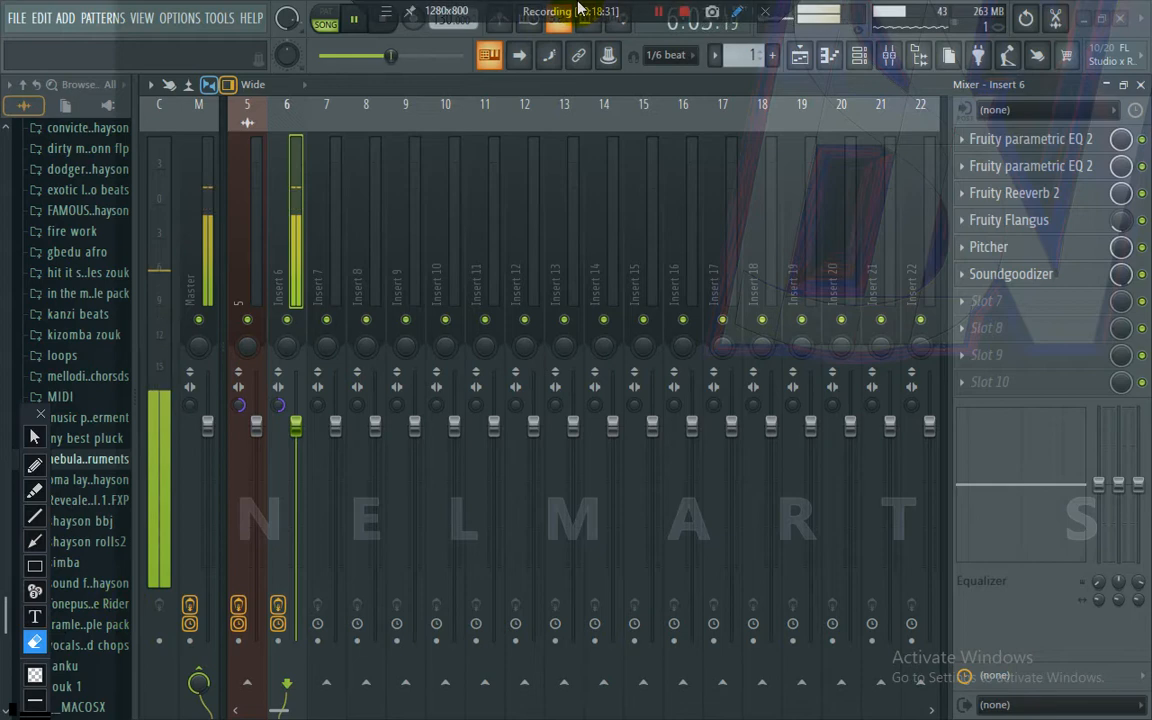